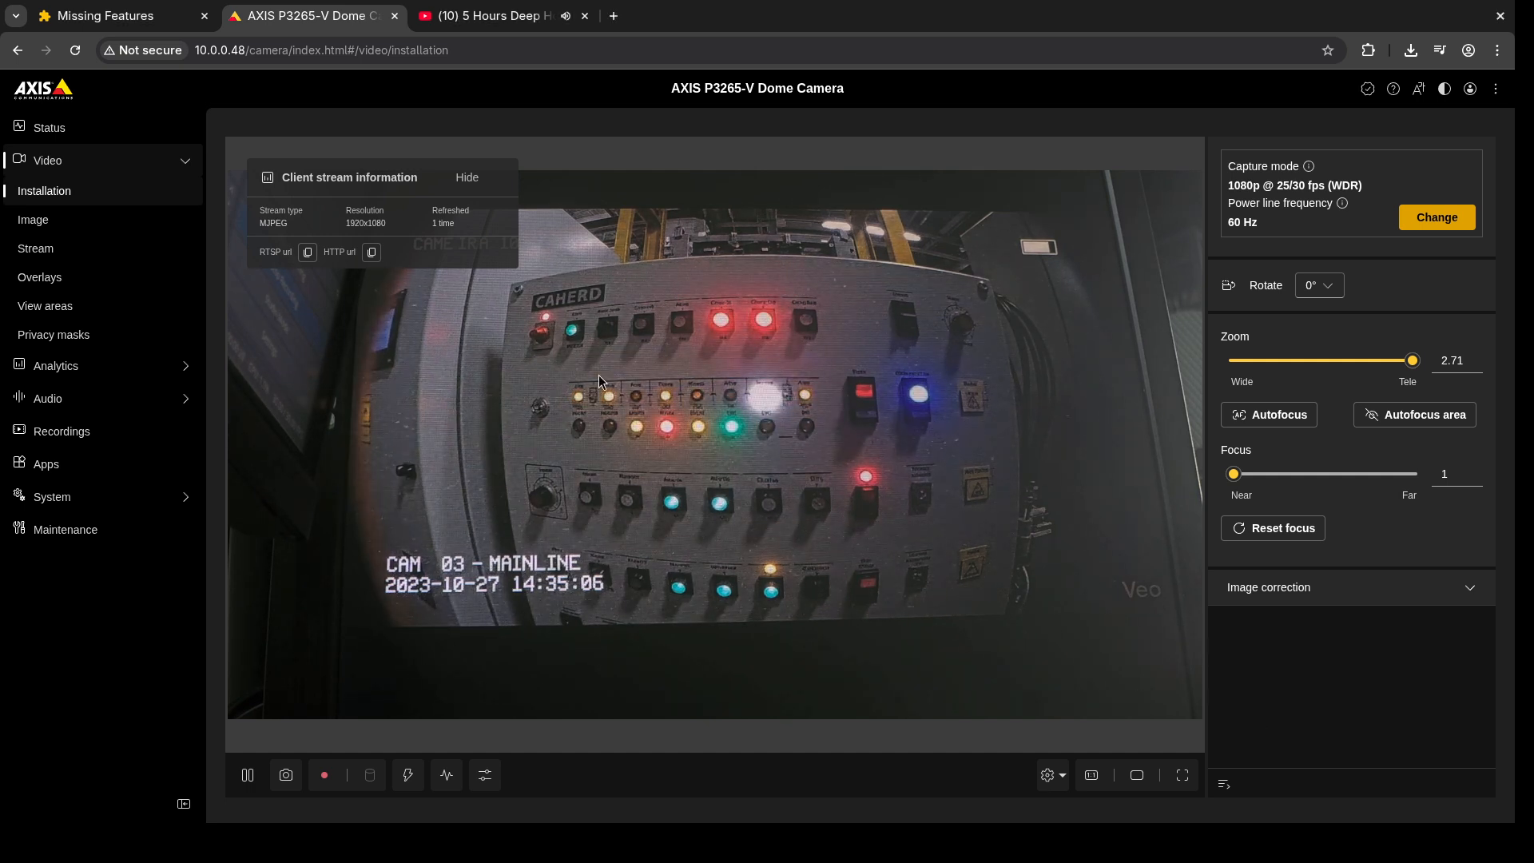
Step: Switch to the Missing Features Spot Color Detector page, select the Red Lamp and Green Lamp circles, and save the configuration
click(73, 17)
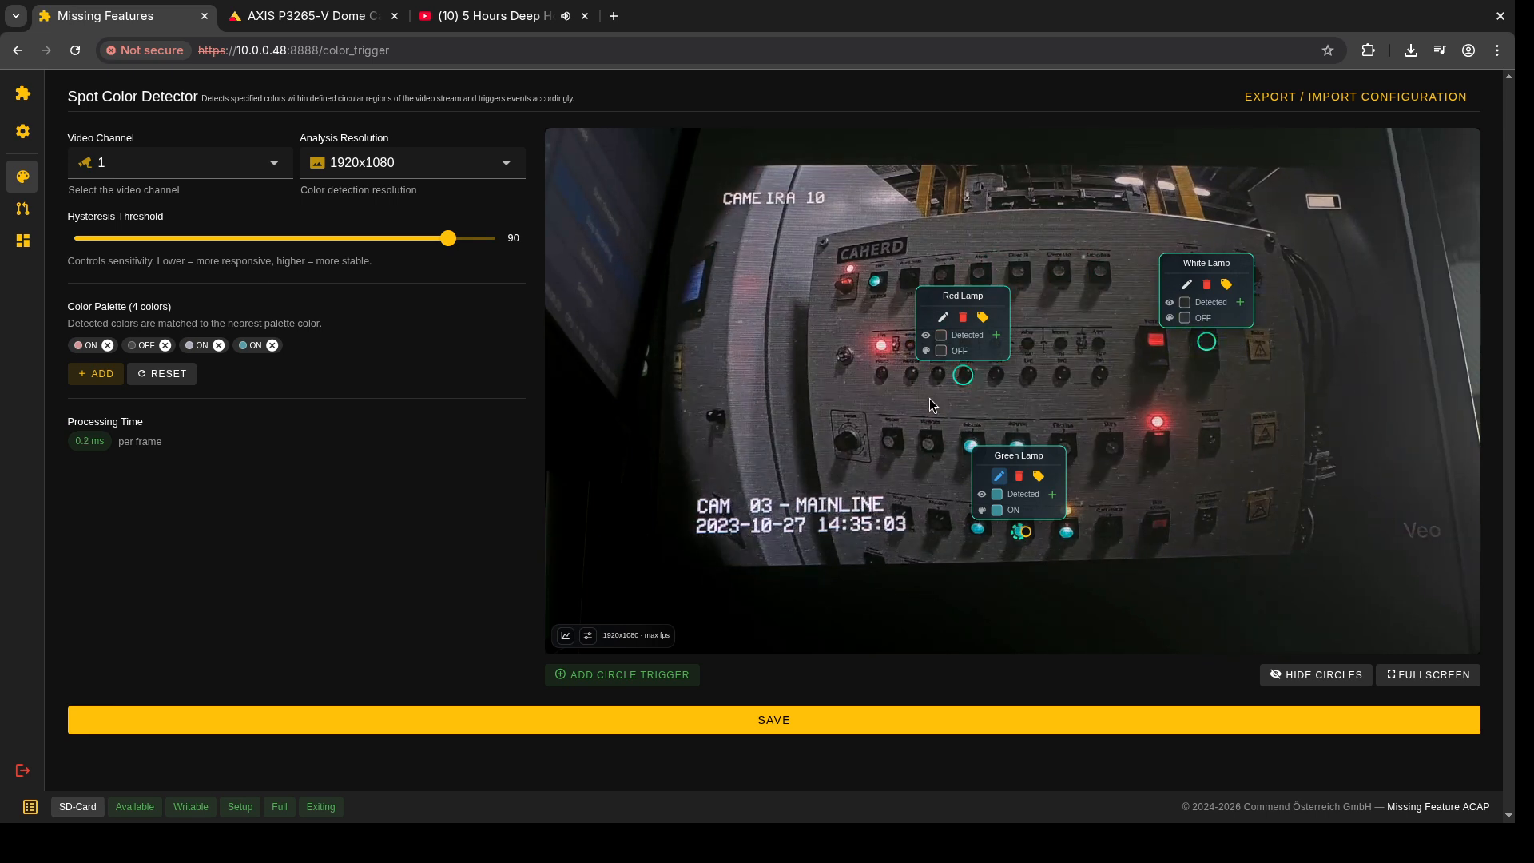
click(959, 381)
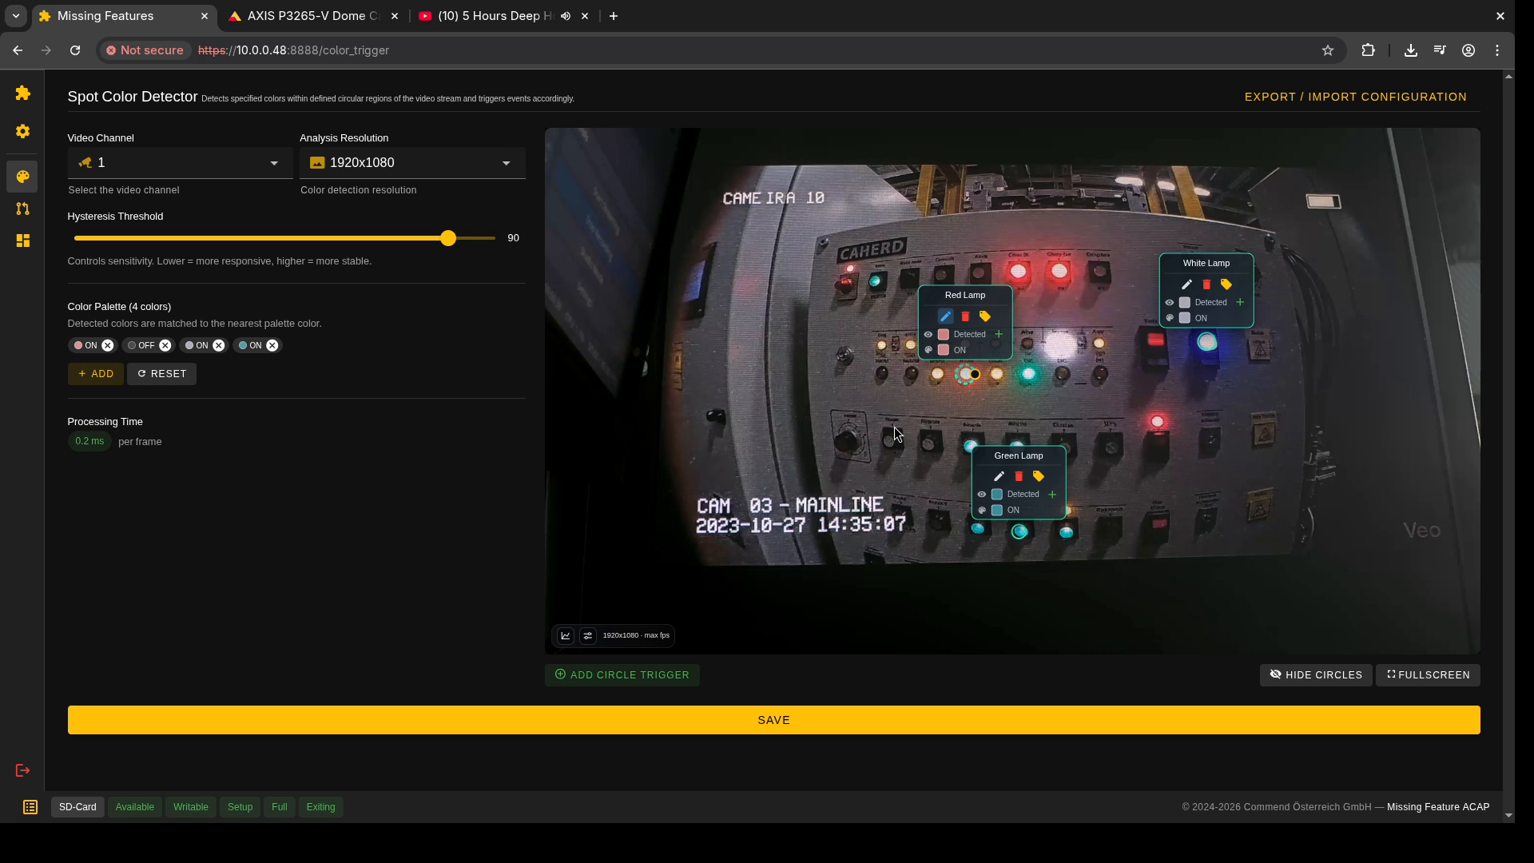
click(1018, 531)
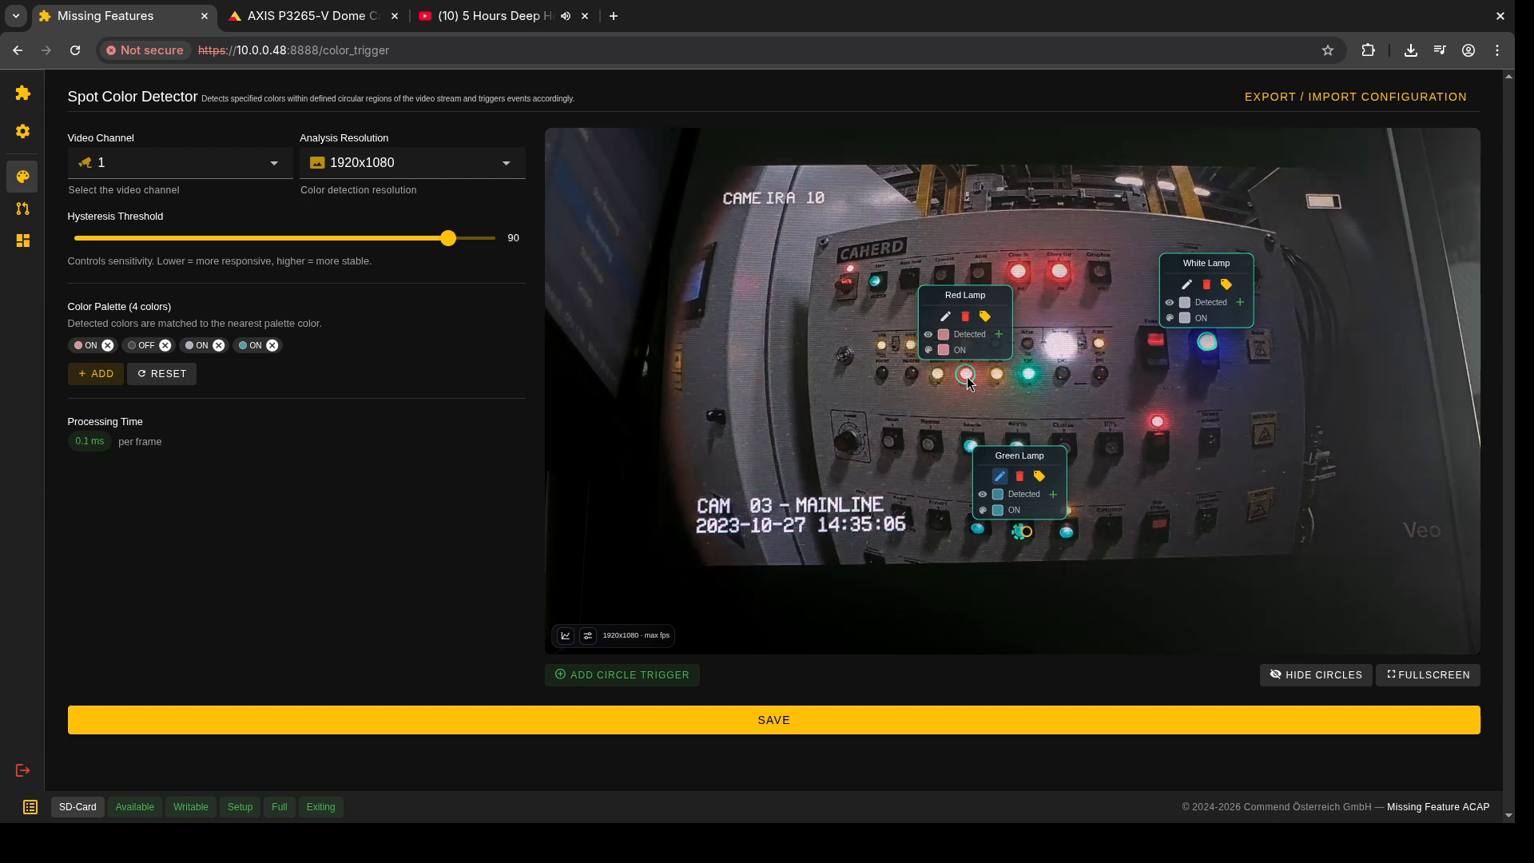
click(857, 723)
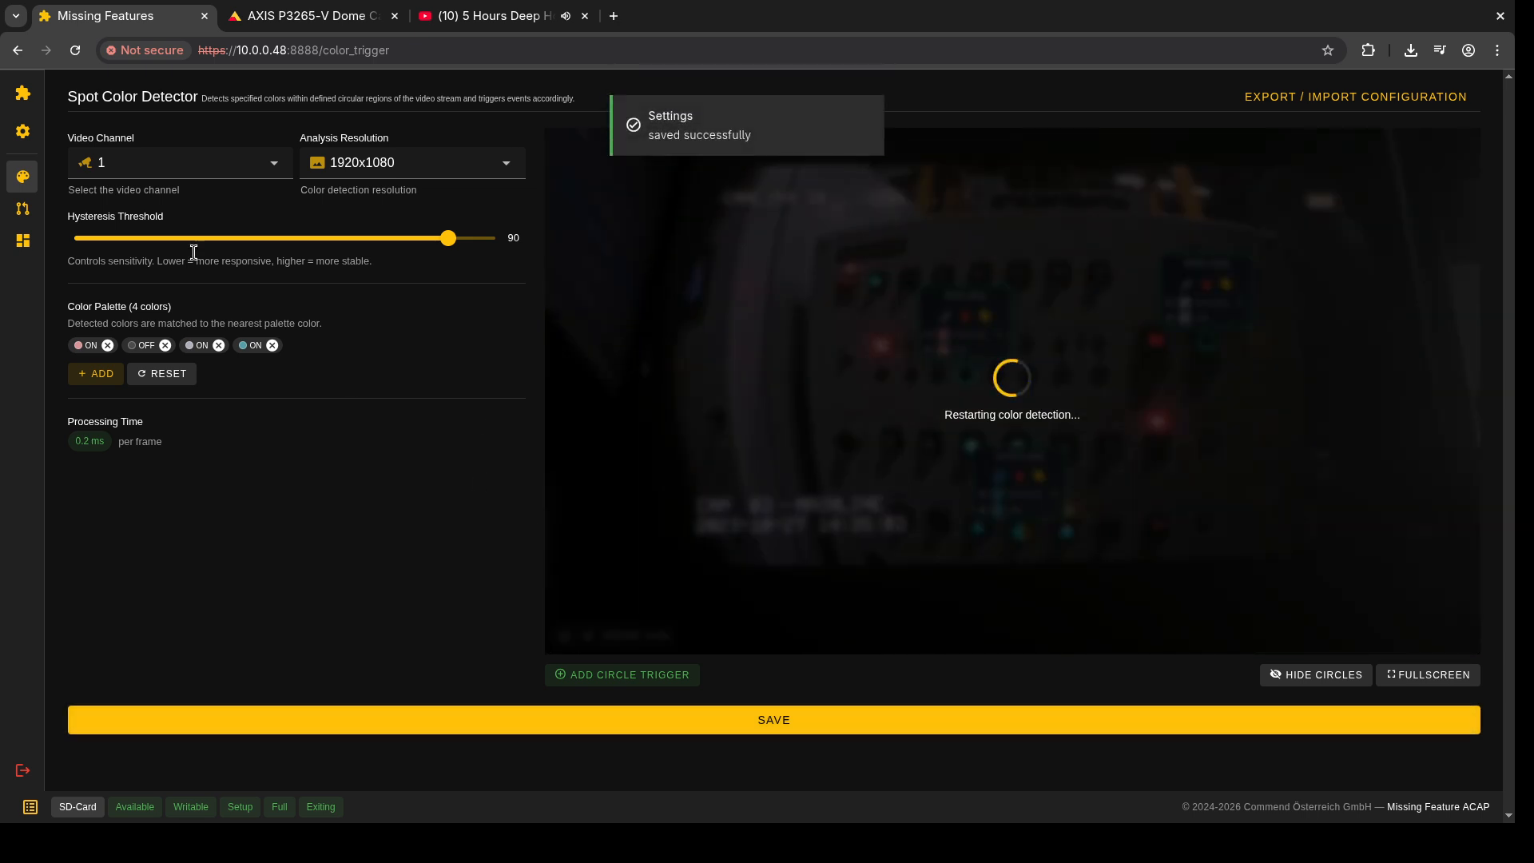
Step: Open the flow editor and delete all existing nodes from the canvas
click(24, 209)
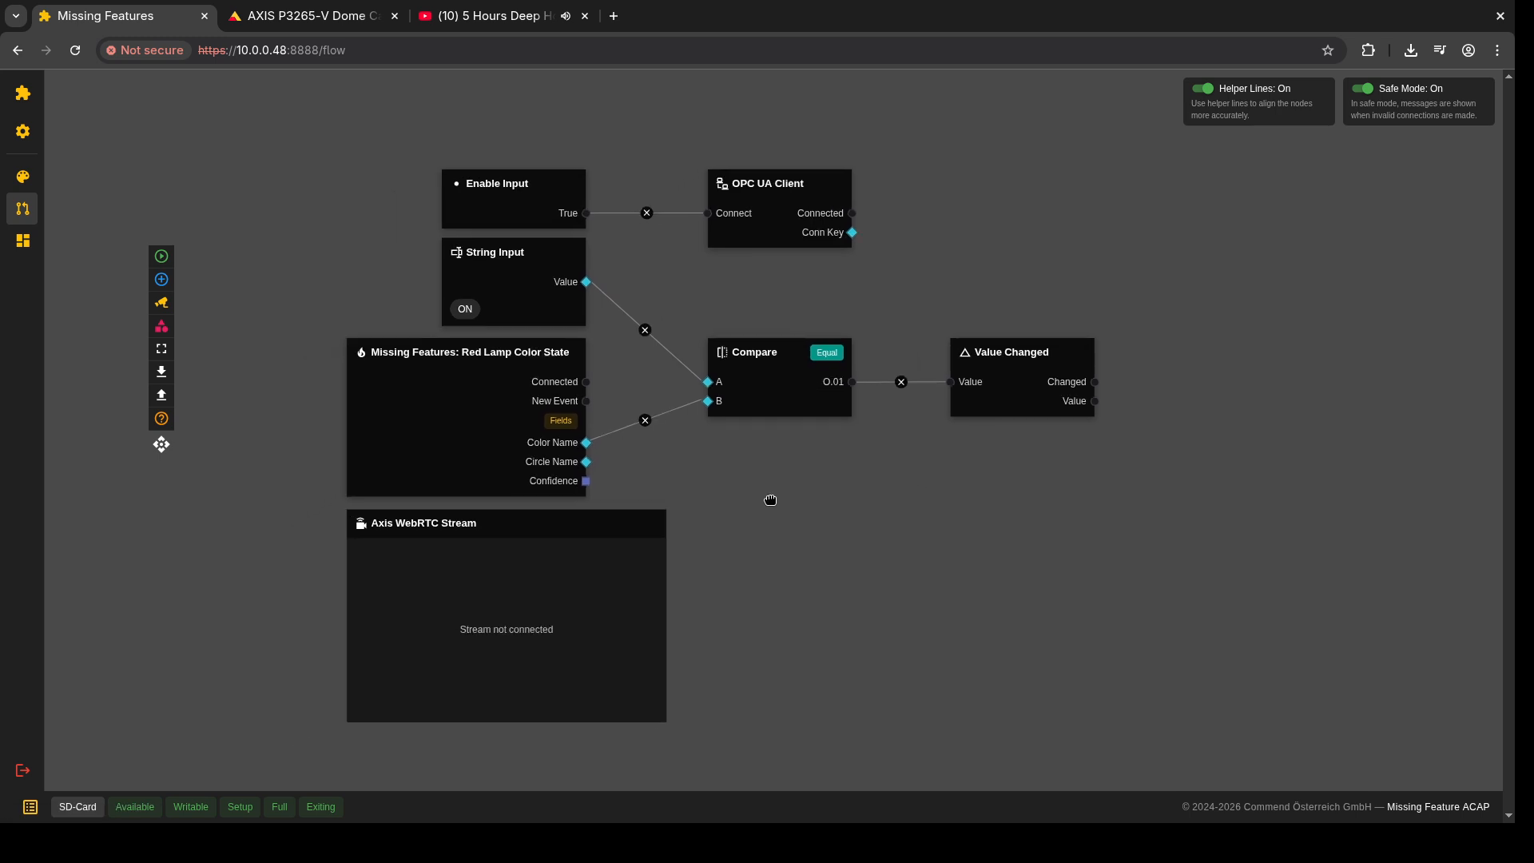
drag(280, 110, 1058, 602)
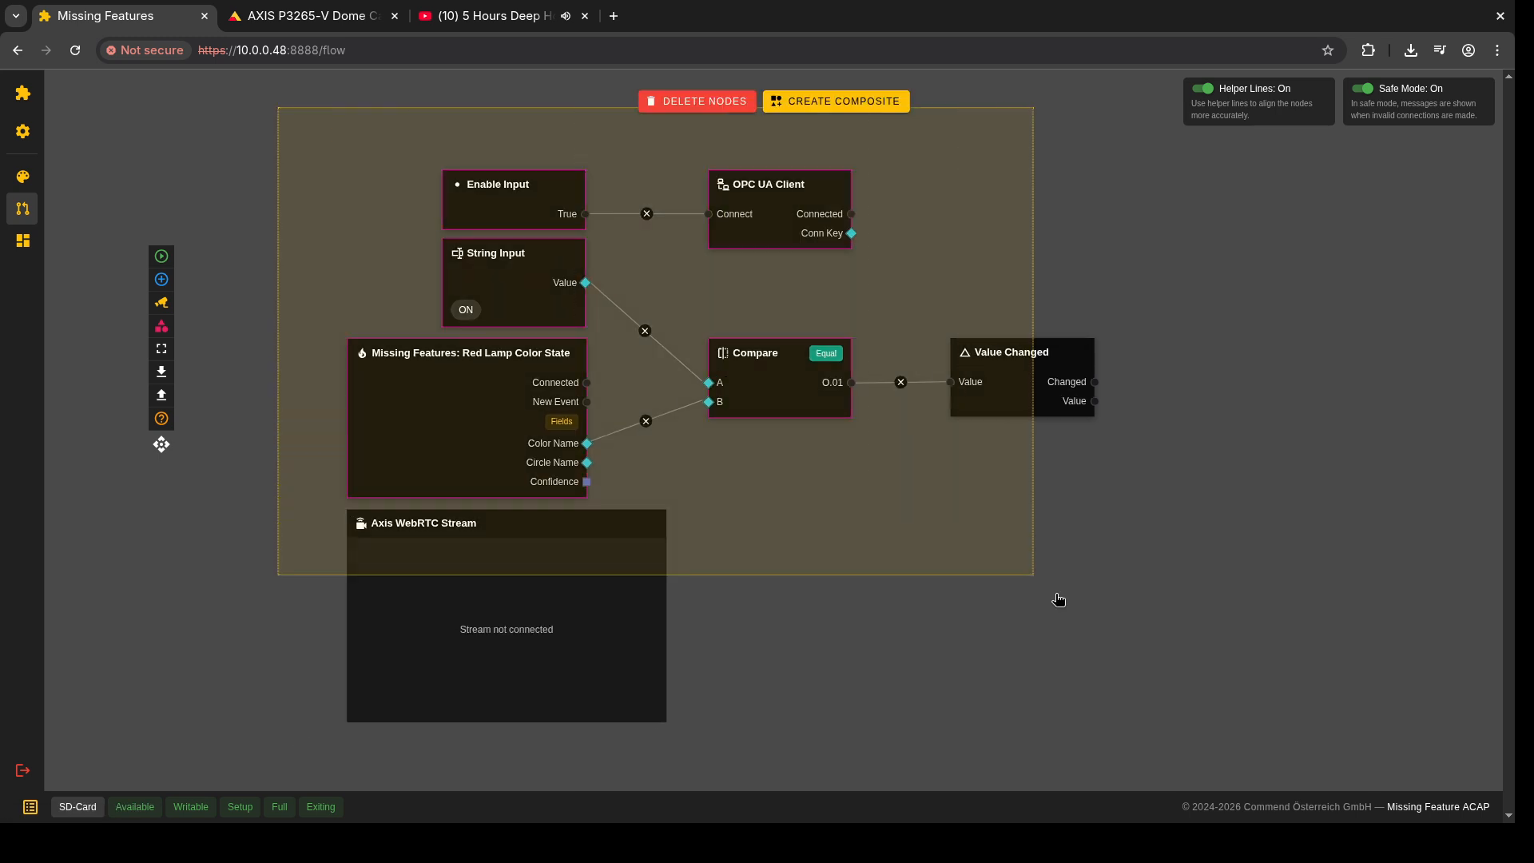
click(726, 104)
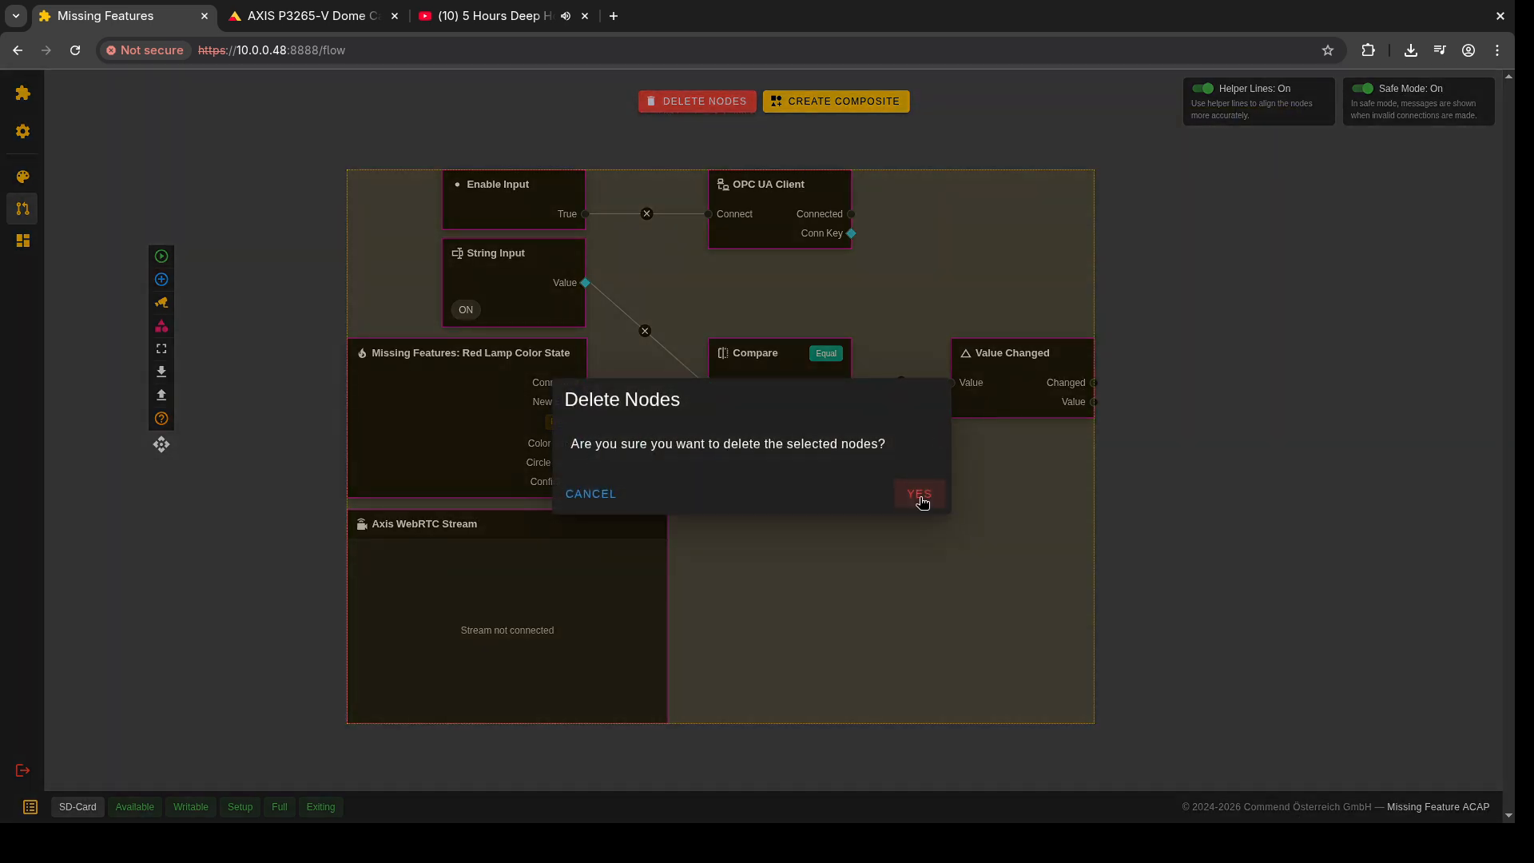
click(917, 493)
Step: Start adding an Axis Metadata Event (Subscribe) node and connect it to the P3265-V device
click(154, 274)
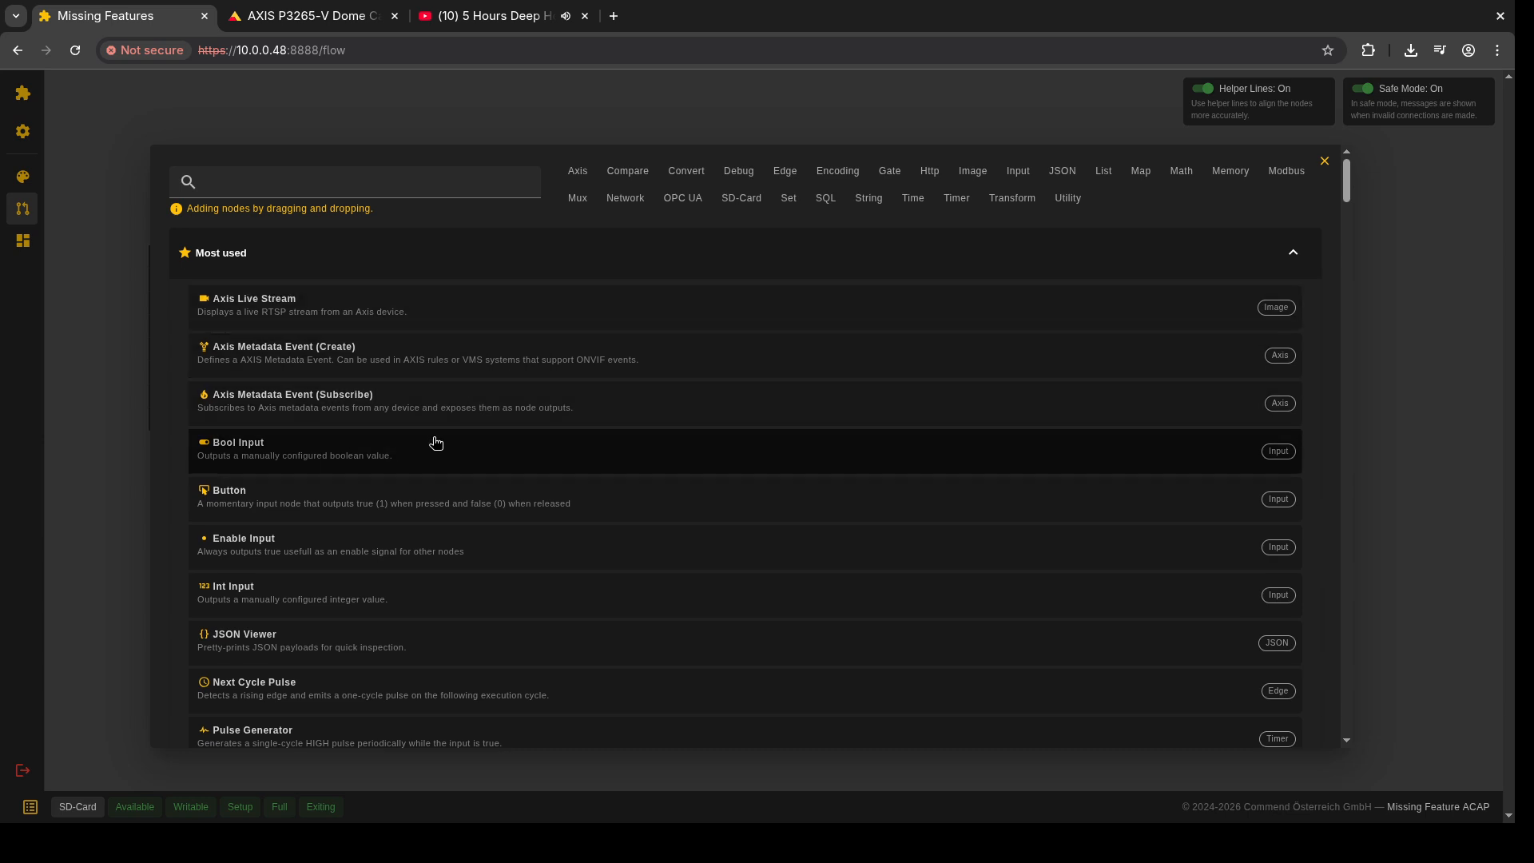
drag(450, 386, 445, 243)
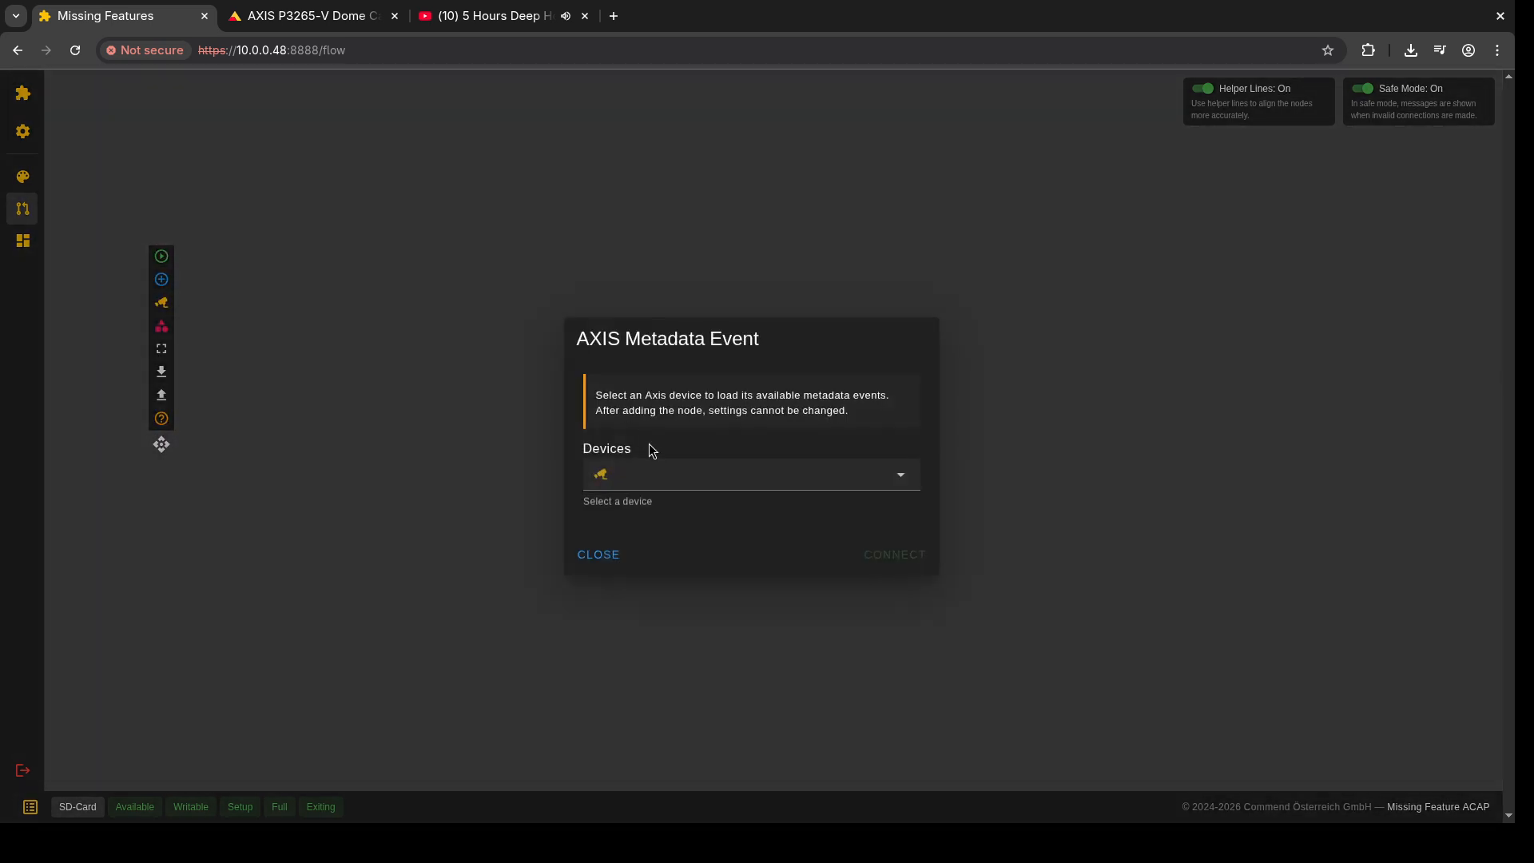
click(661, 475)
click(755, 527)
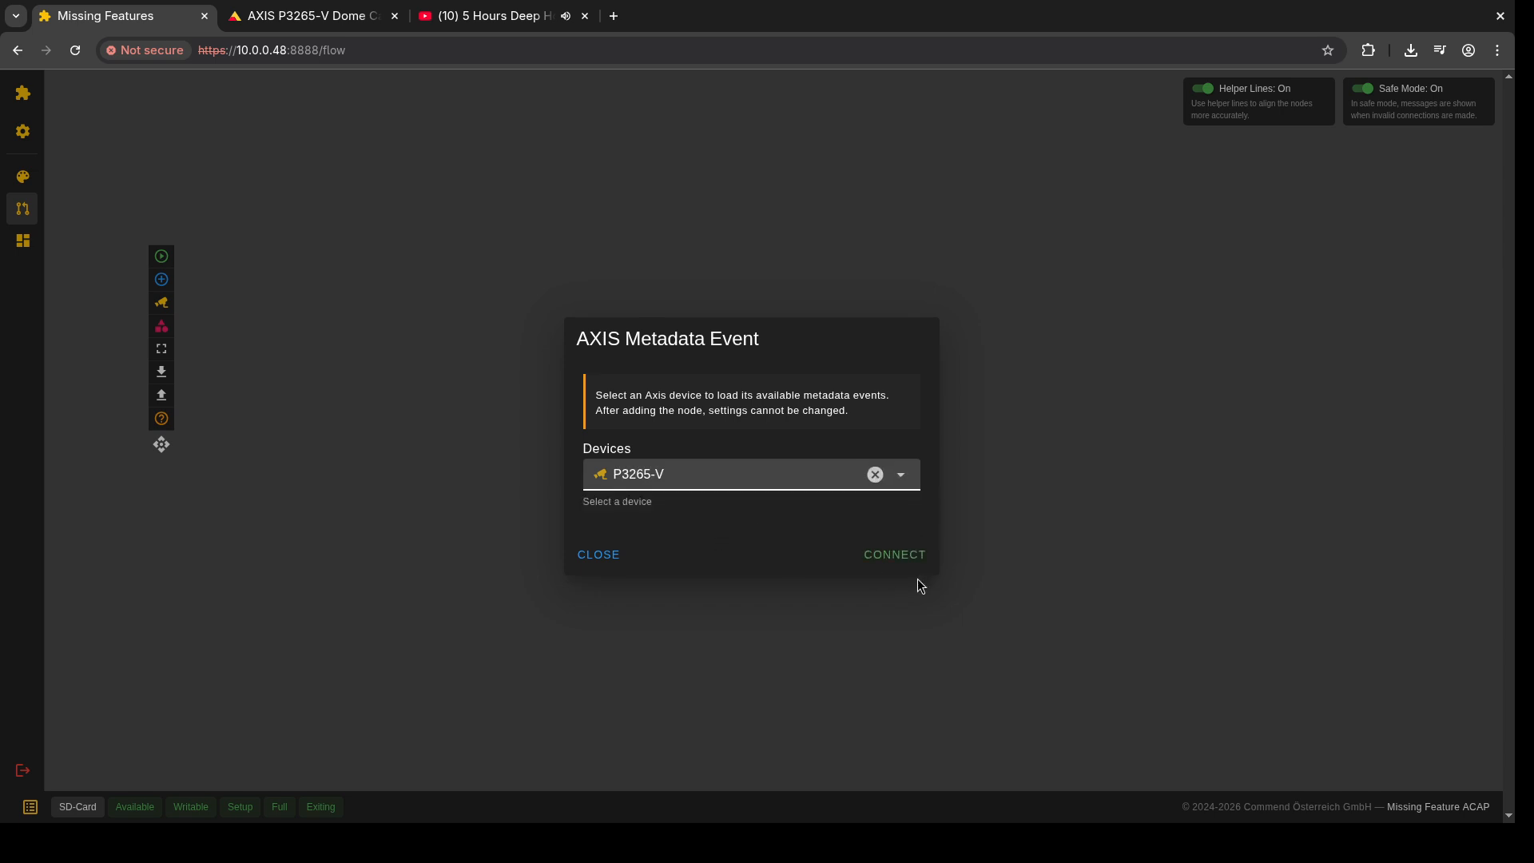
click(897, 558)
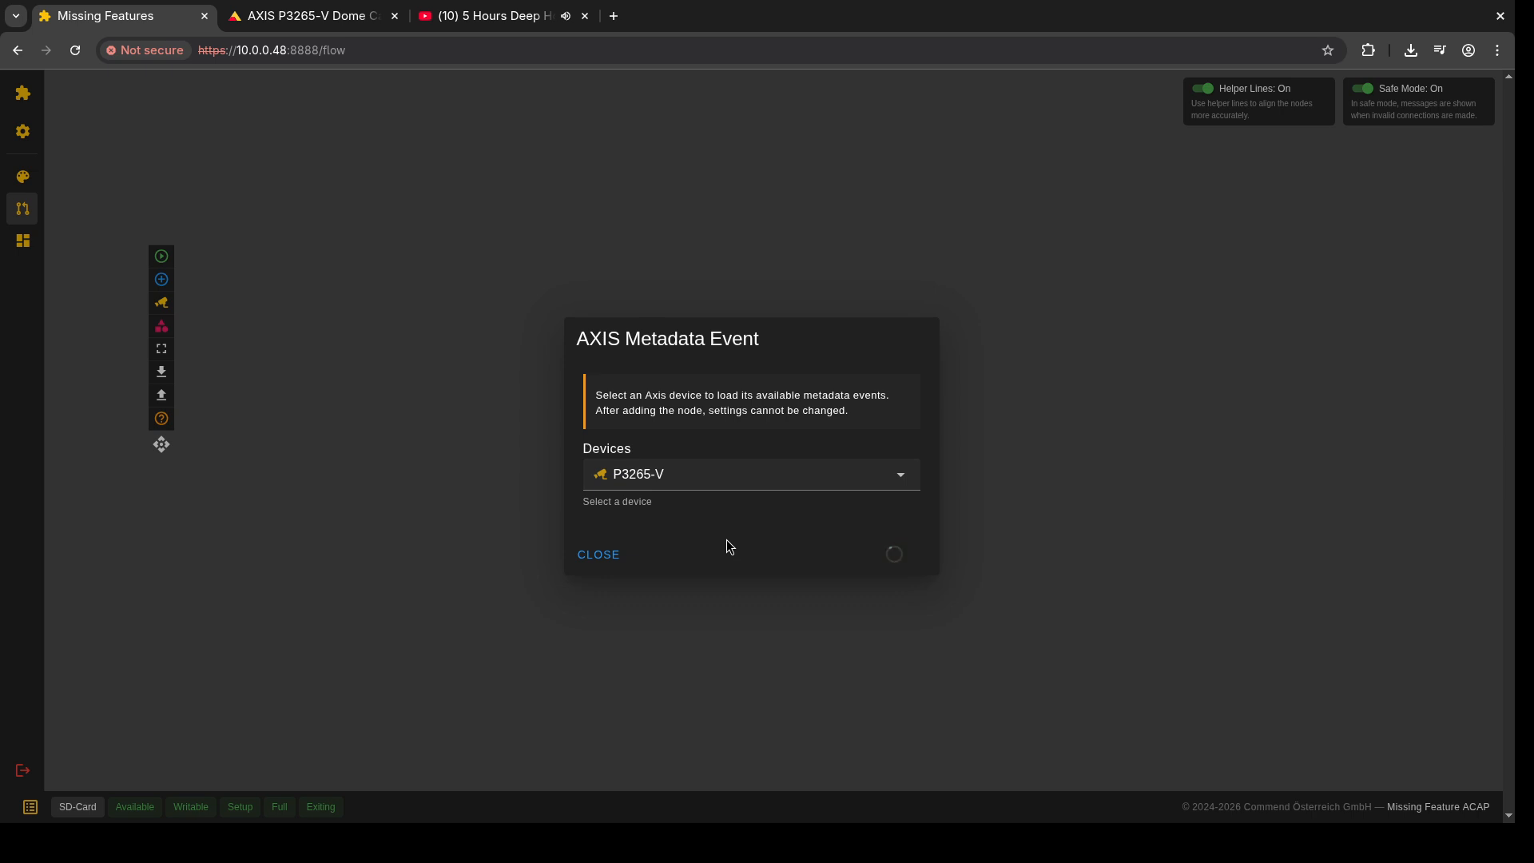
Step: Select the event "Missing Features: Red Lamp Color State", add the node and position it on the canvas
click(726, 517)
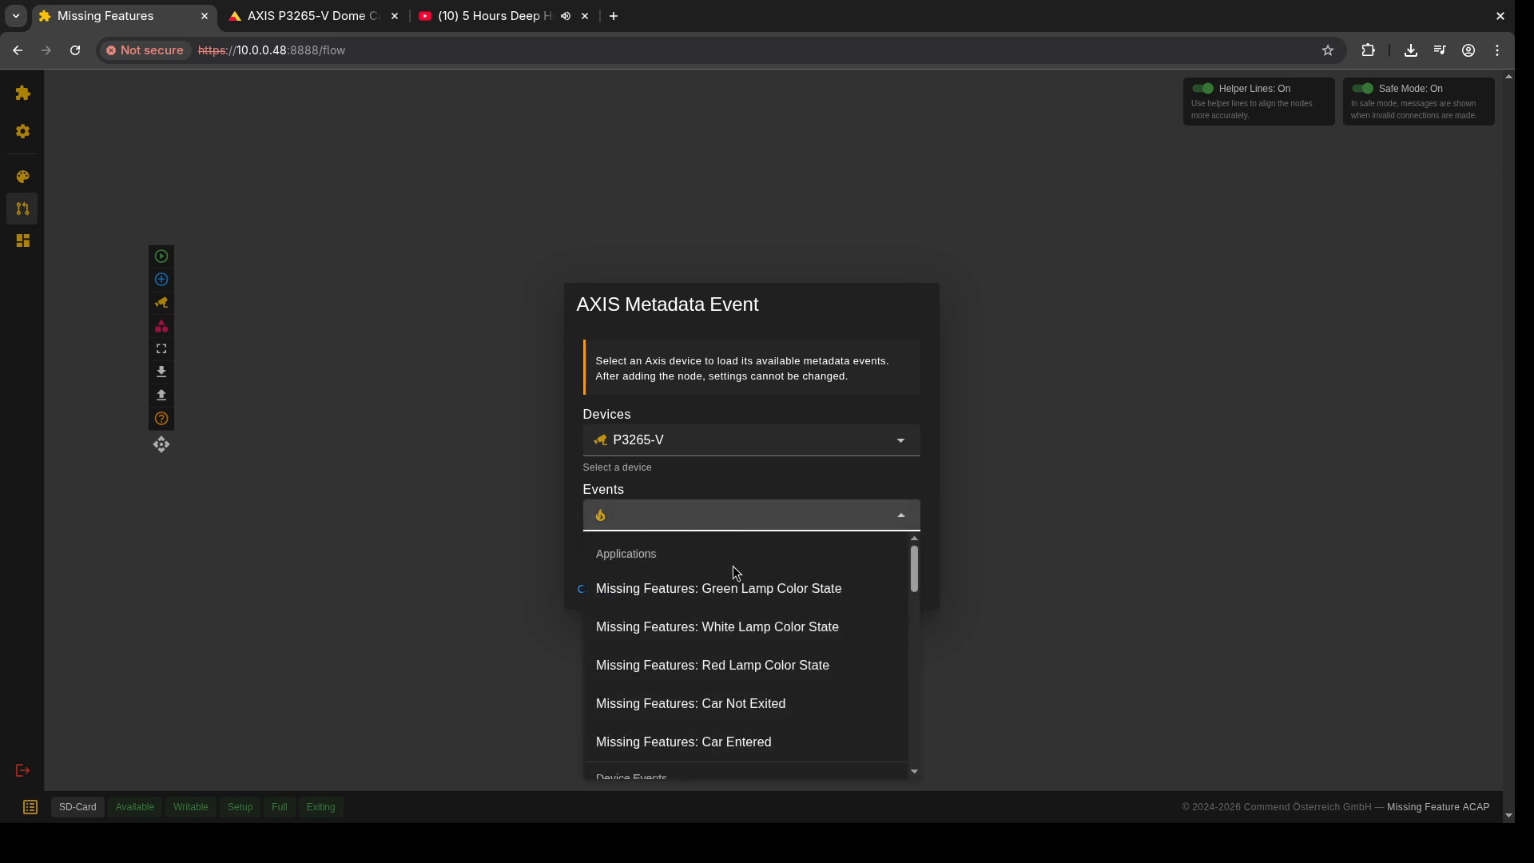
click(761, 665)
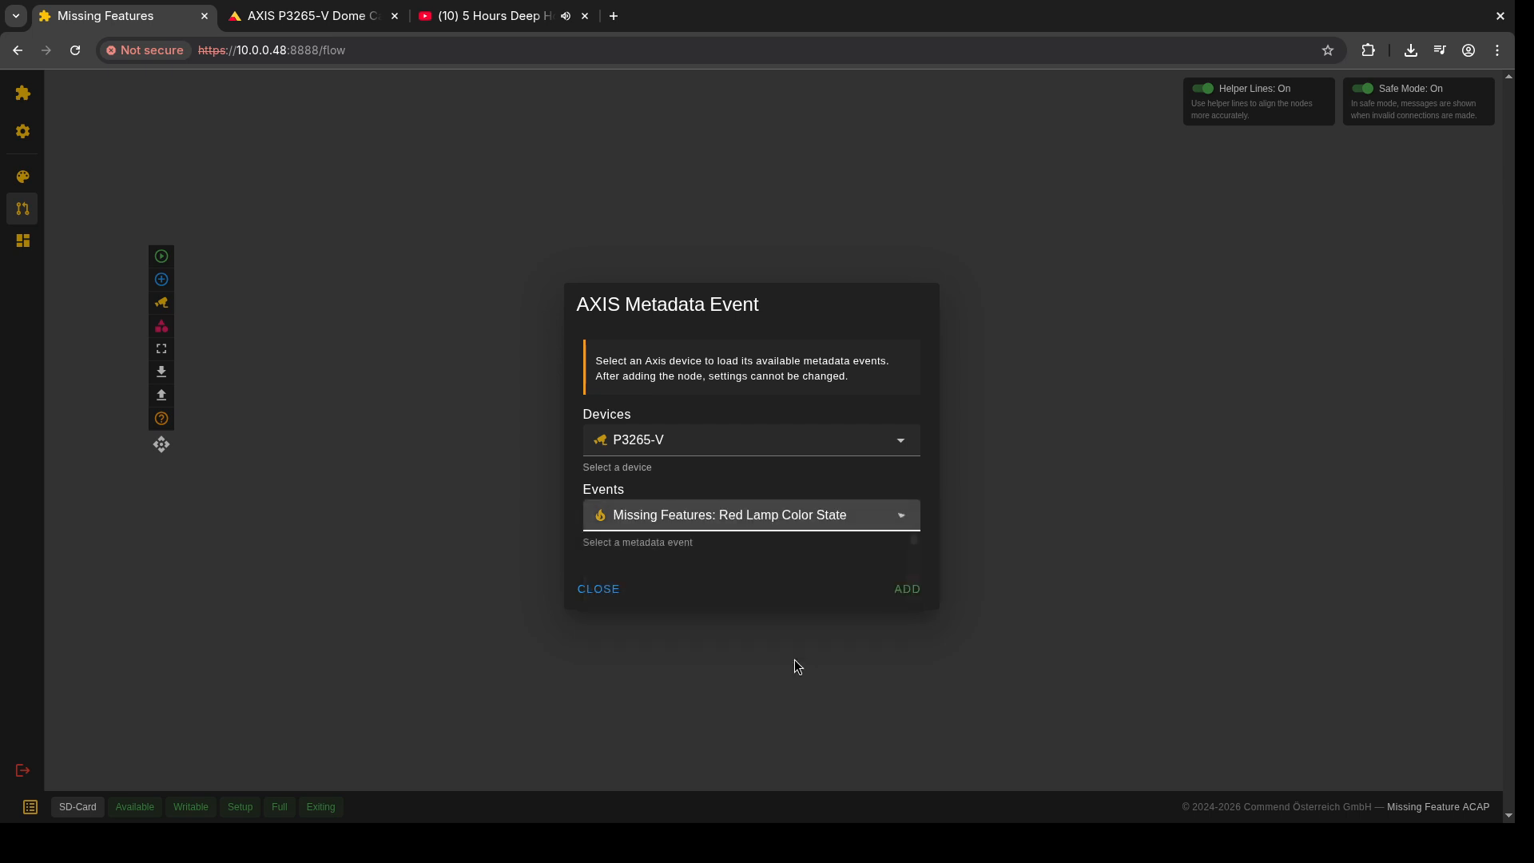
click(895, 601)
drag(535, 339, 439, 329)
scroll(439, 327, up, 2)
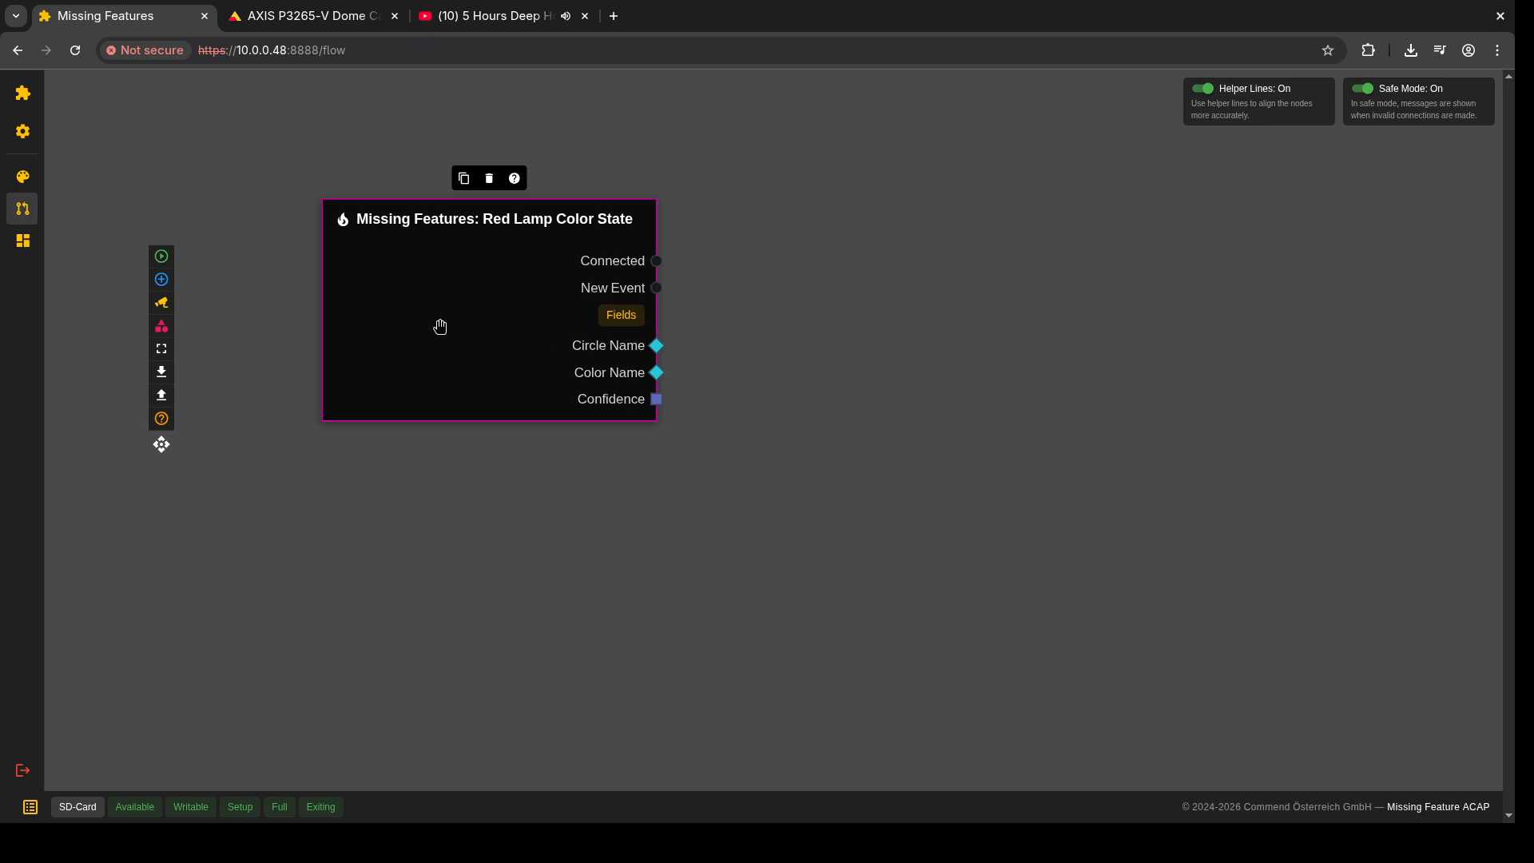
Step: Run the flow to check the Red Lamp Color State node's live outputs, and stop execution
click(160, 279)
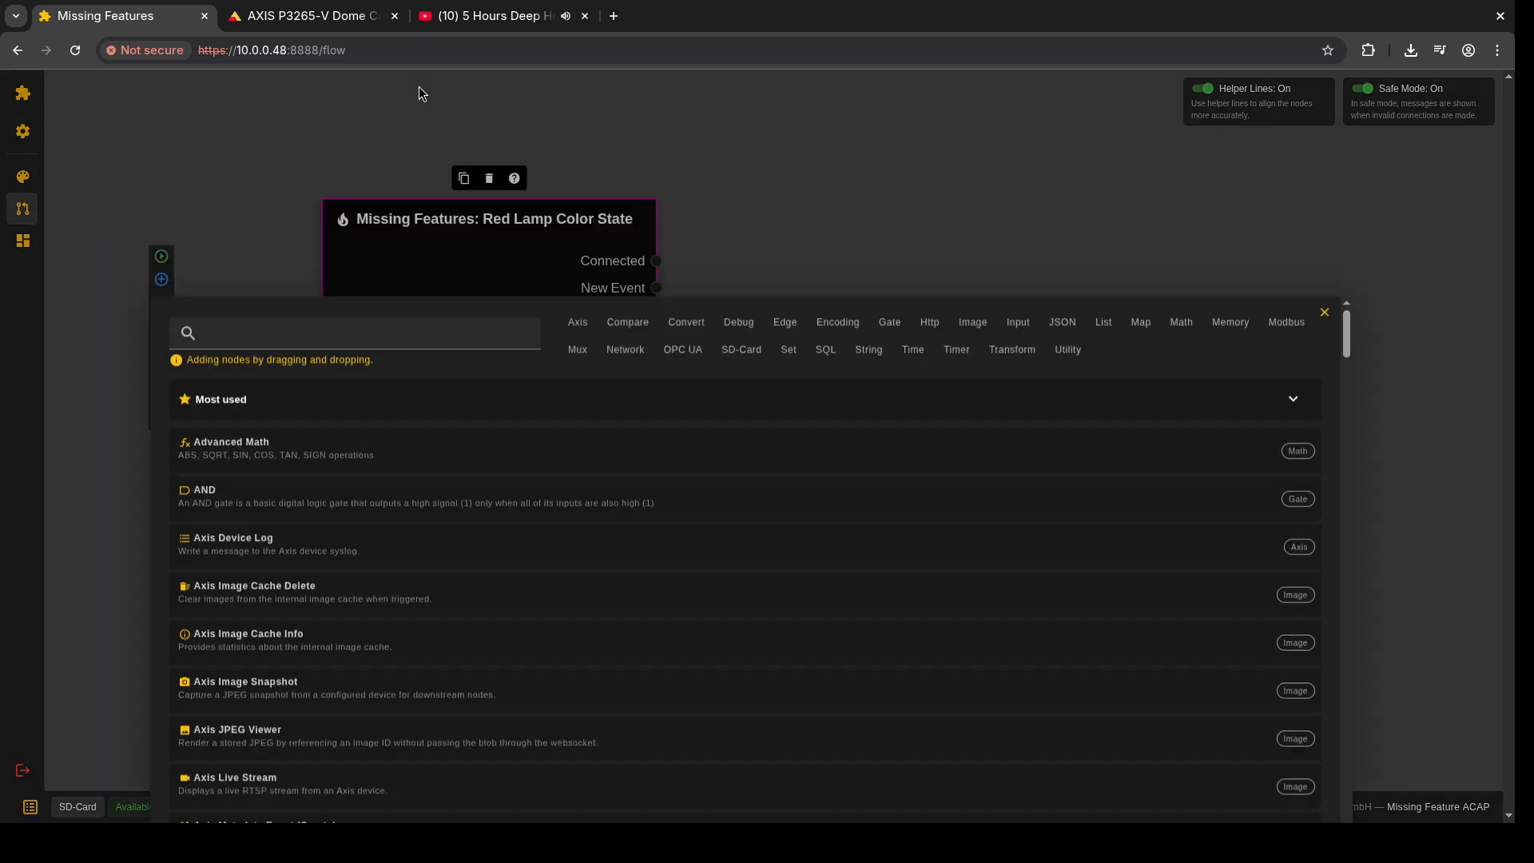
click(422, 93)
click(161, 256)
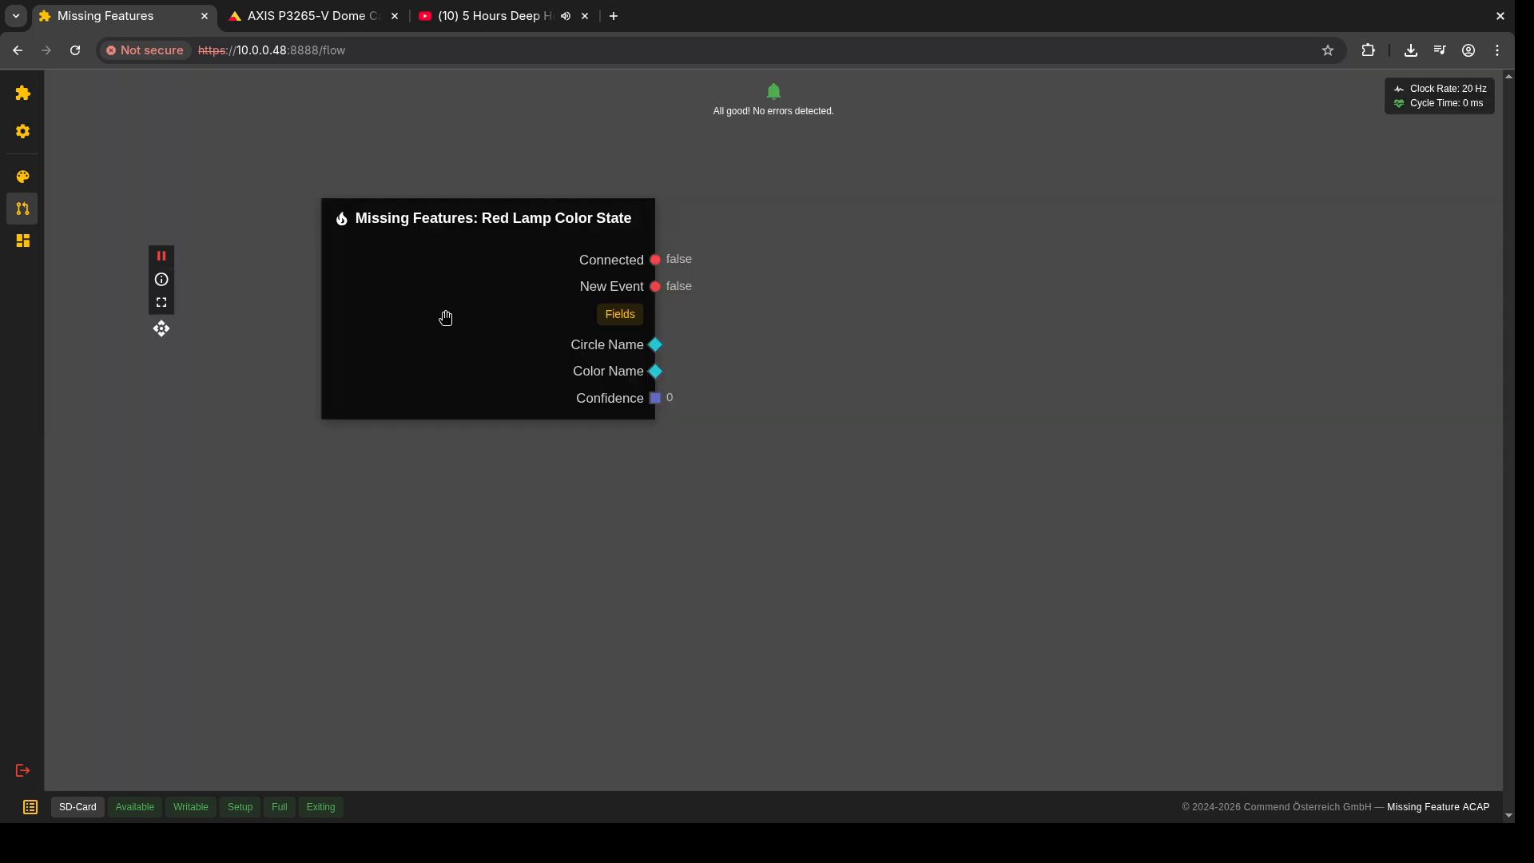
drag(446, 318, 454, 334)
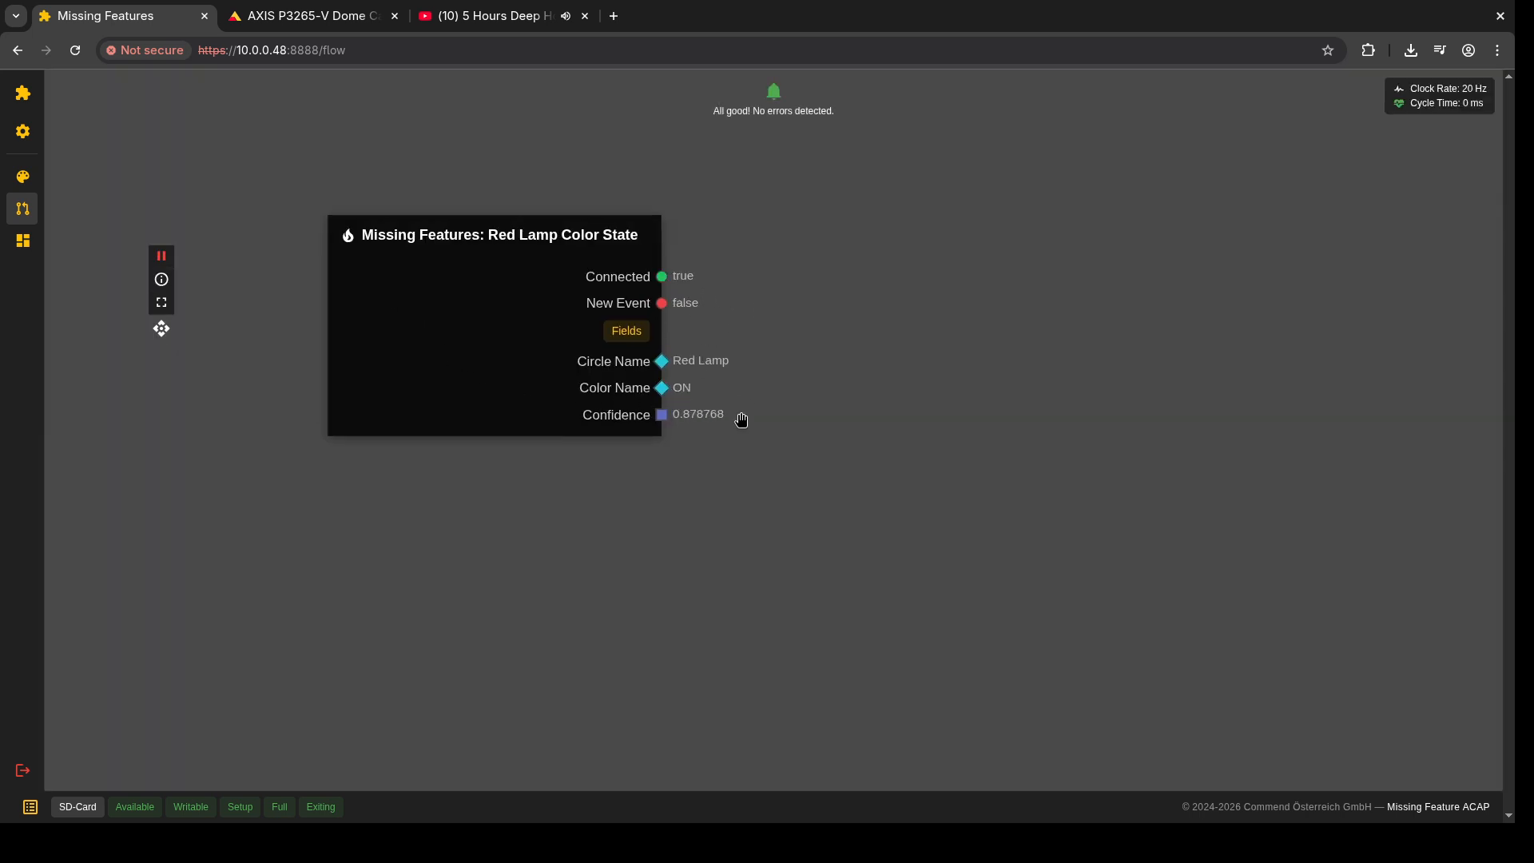
click(171, 257)
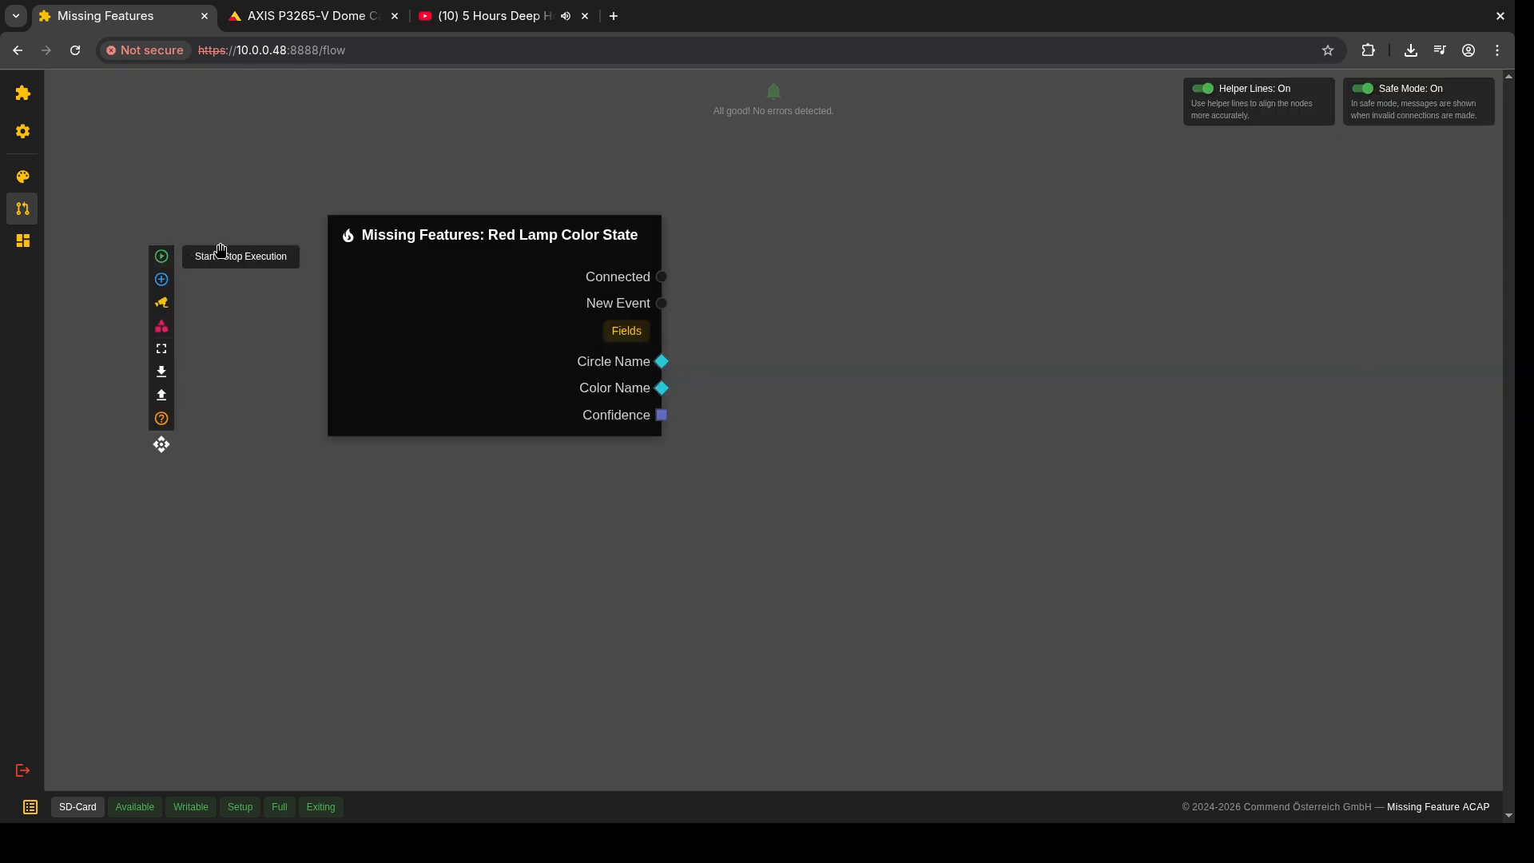
Step: Search the node library for "web" and place an Axis WebRTC Stream node below the Red Lamp Color State node
click(168, 279)
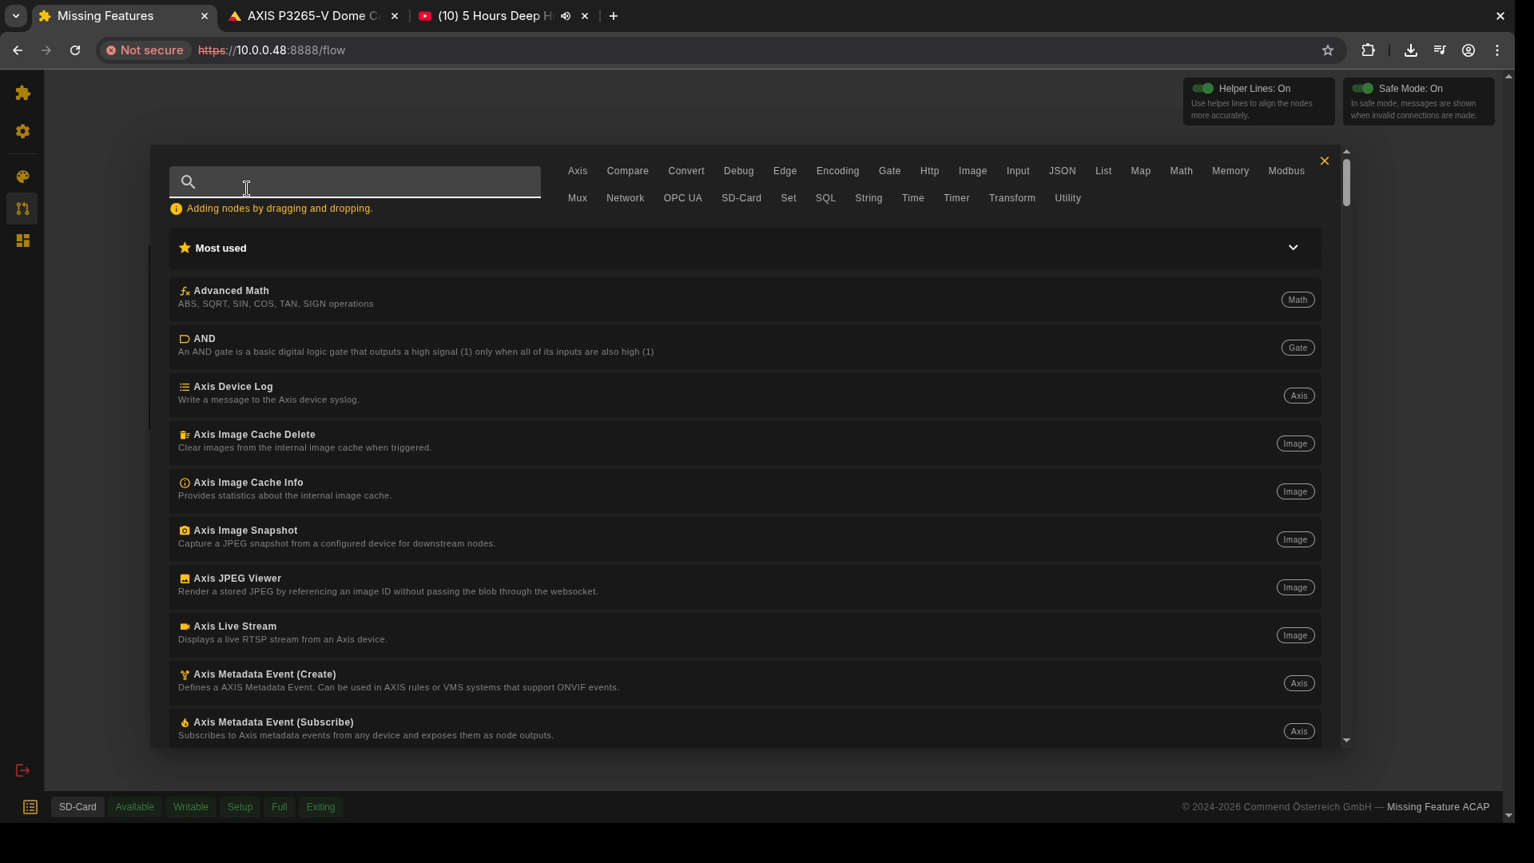
text(web)
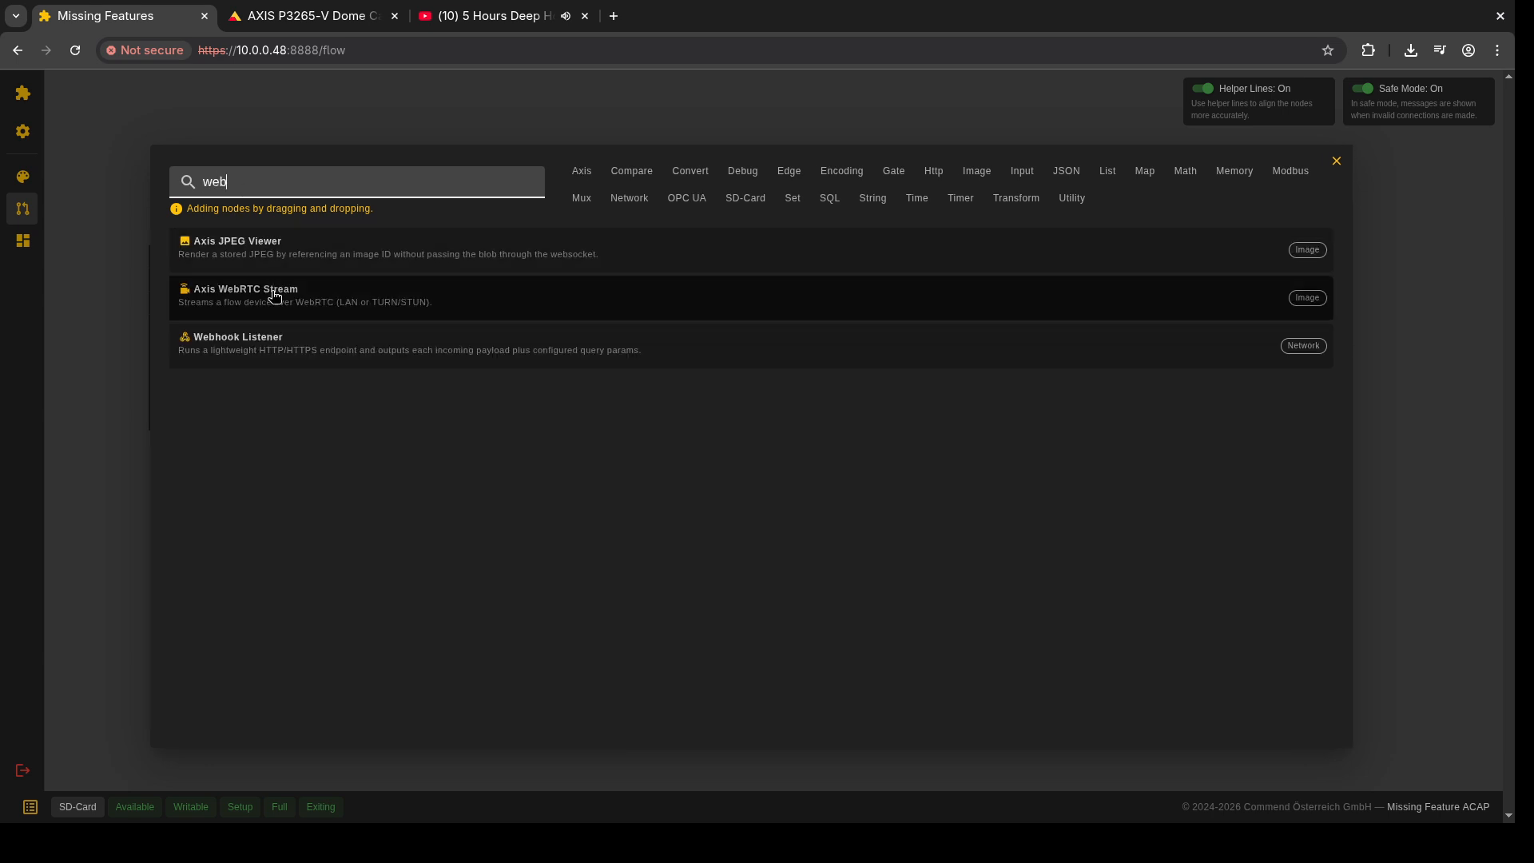
drag(286, 299, 513, 556)
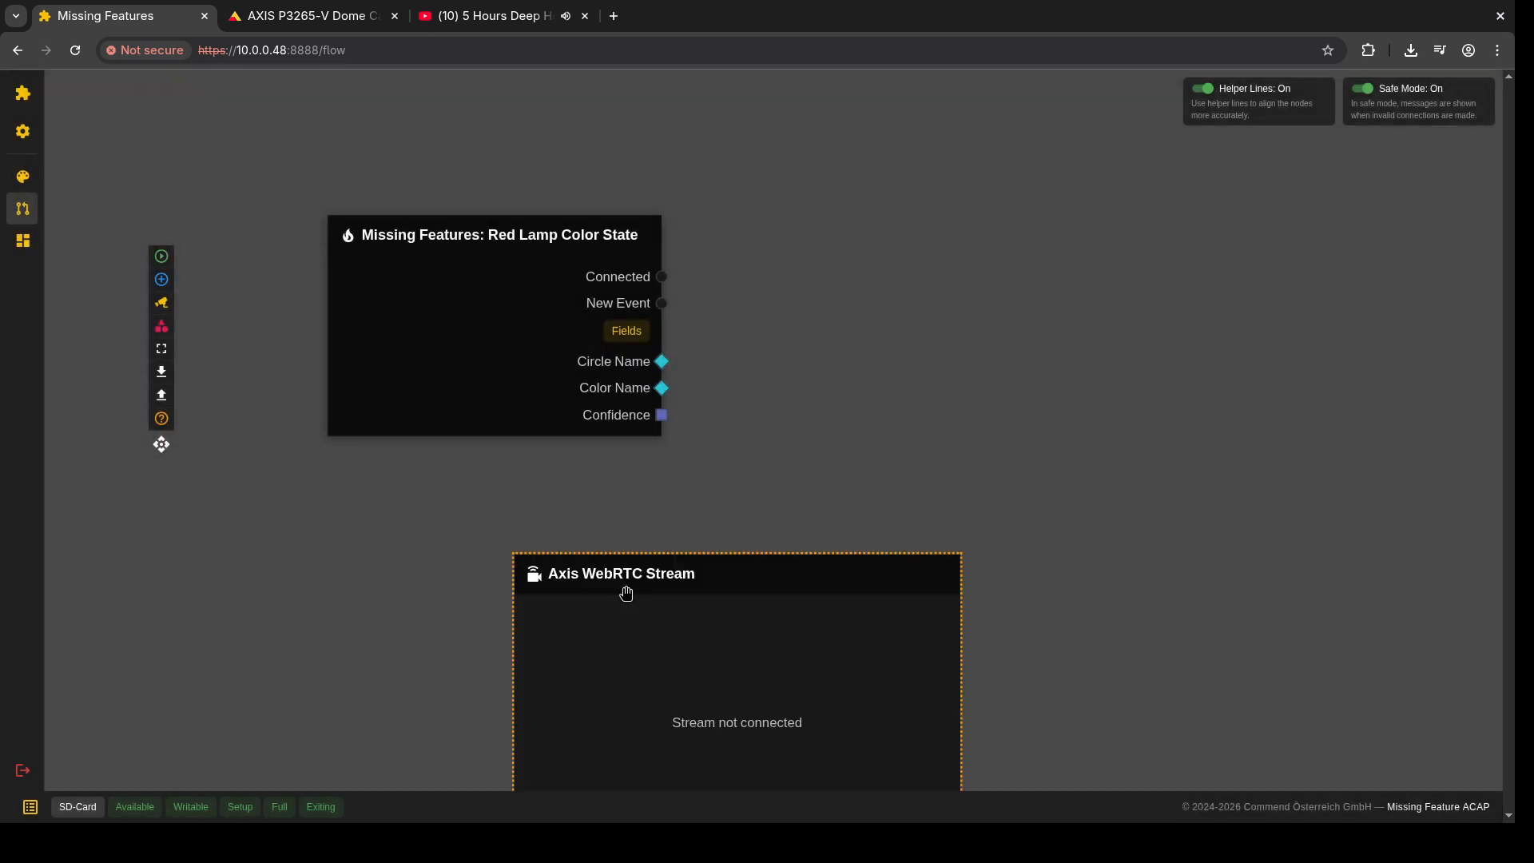
drag(625, 568, 465, 501)
Step: Set the Axis WebRTC Stream node's device to P3265-V and align the node with the Red Lamp Color State node above it
click(539, 507)
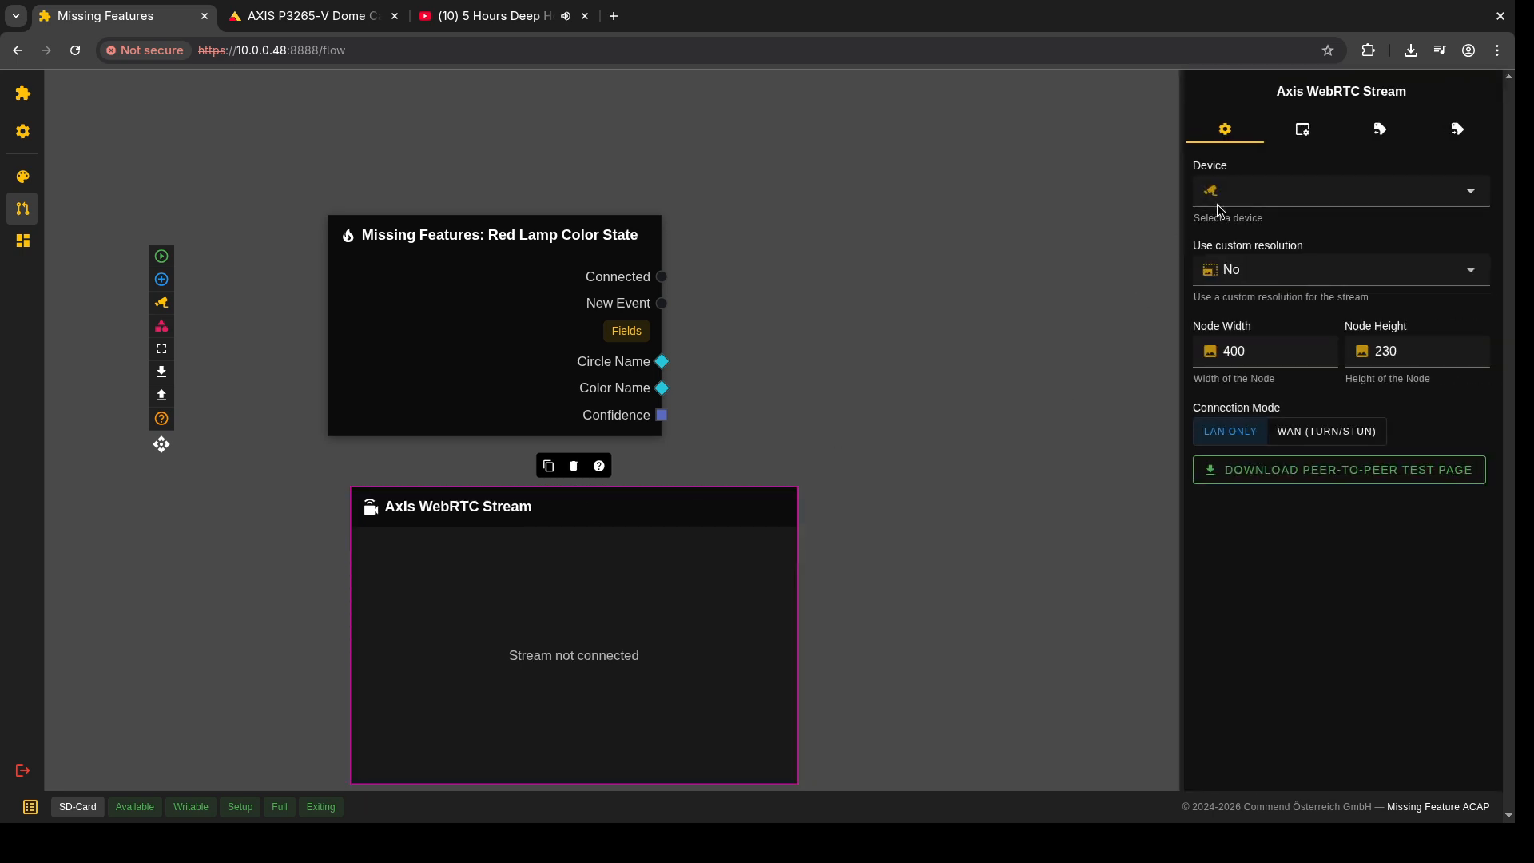
click(1252, 194)
click(1259, 236)
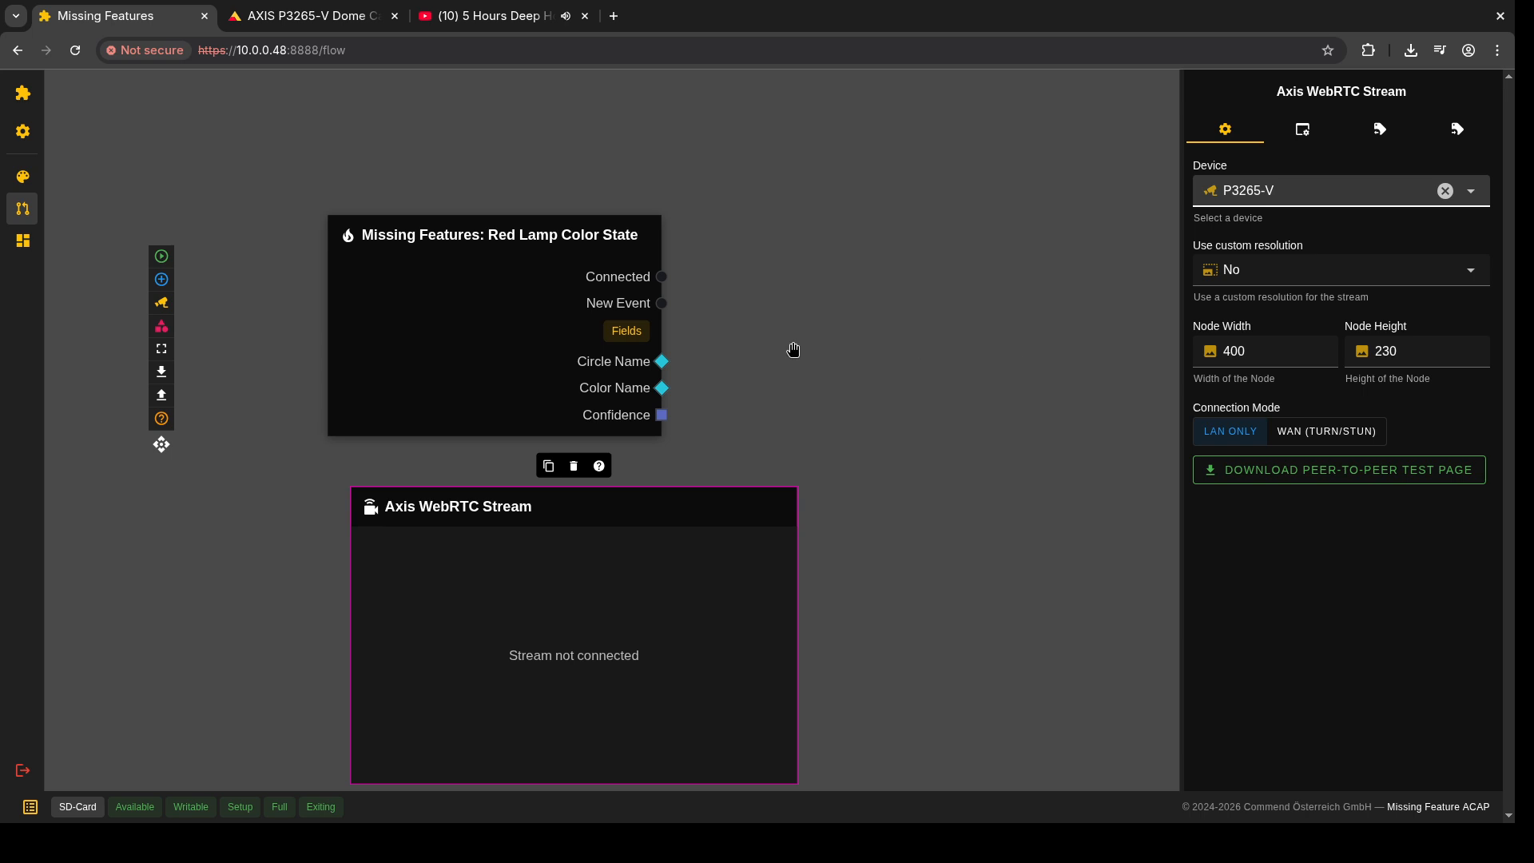
click(802, 363)
drag(496, 505, 473, 492)
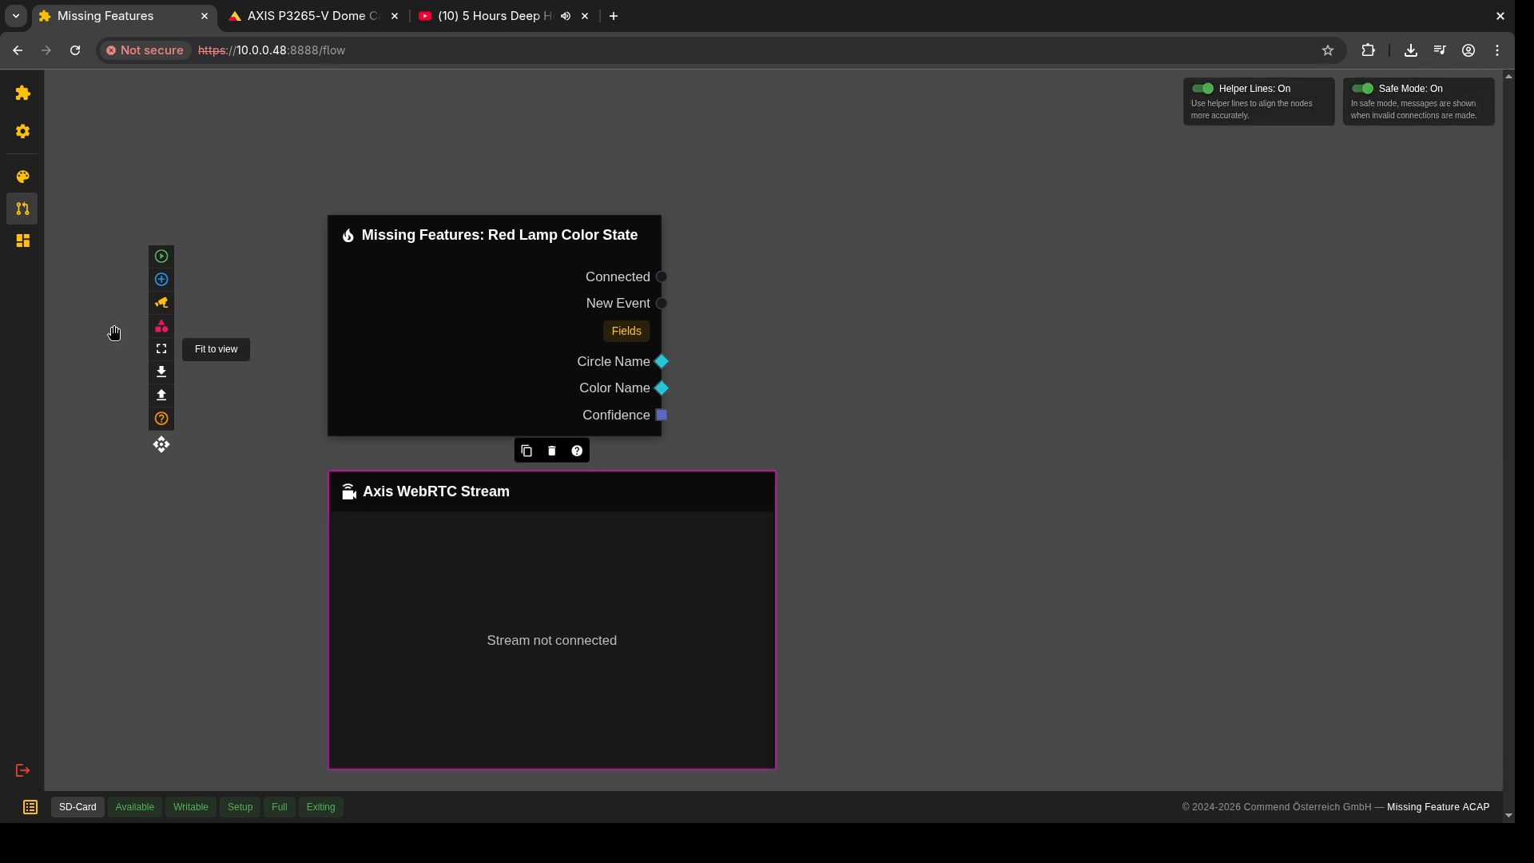
Step: Run the flow to compare the live camera stream with the Red Lamp's Color Name output, and stop execution
click(161, 280)
click(314, 120)
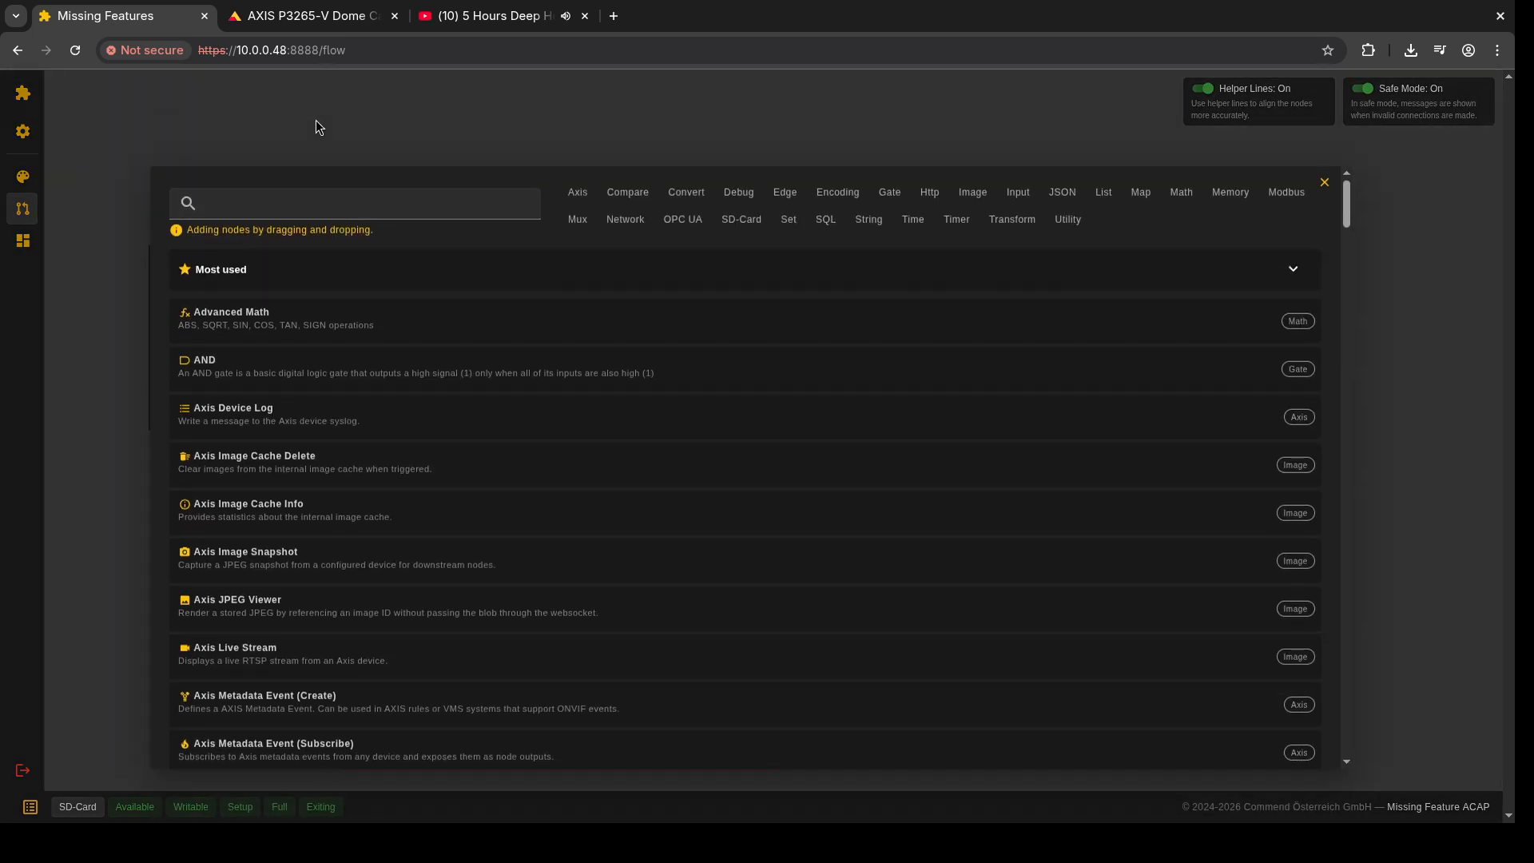
click(161, 257)
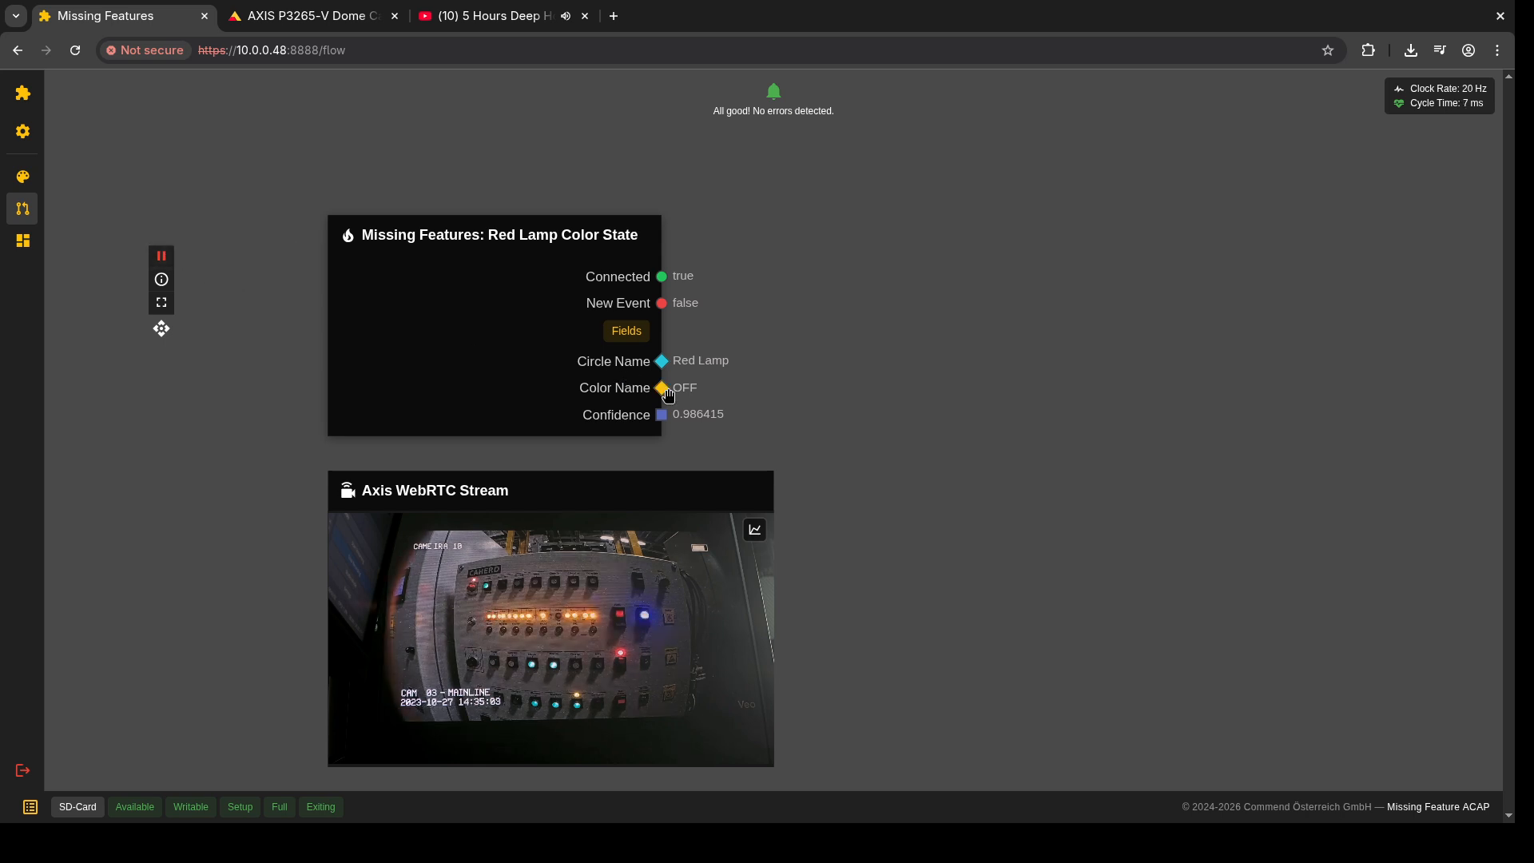
click(161, 256)
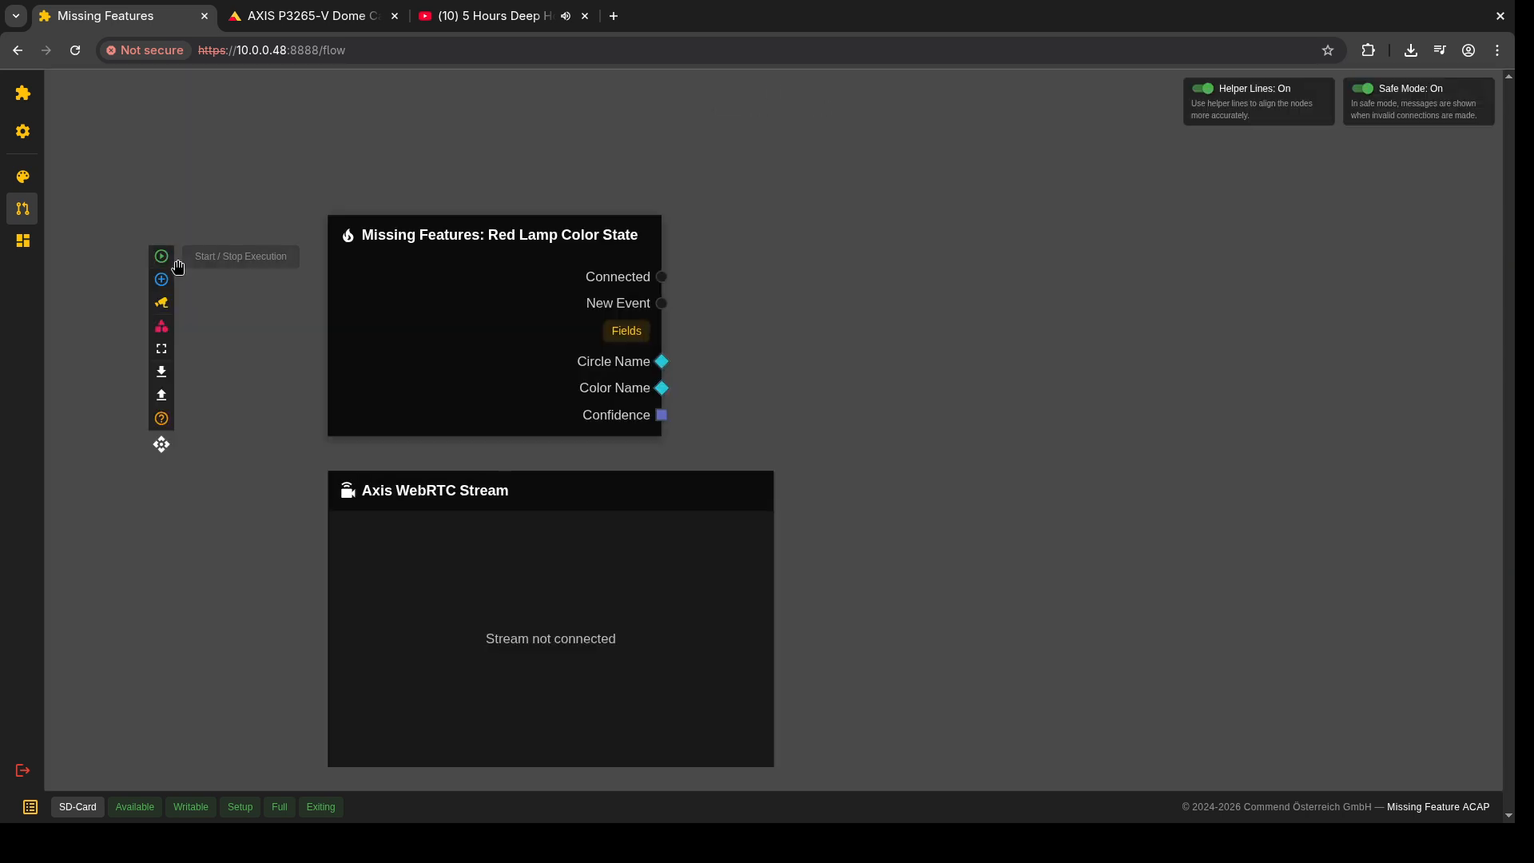
Step: Search the node library for "comp" and add a Compare node beside the Red Lamp Color State node
click(161, 279)
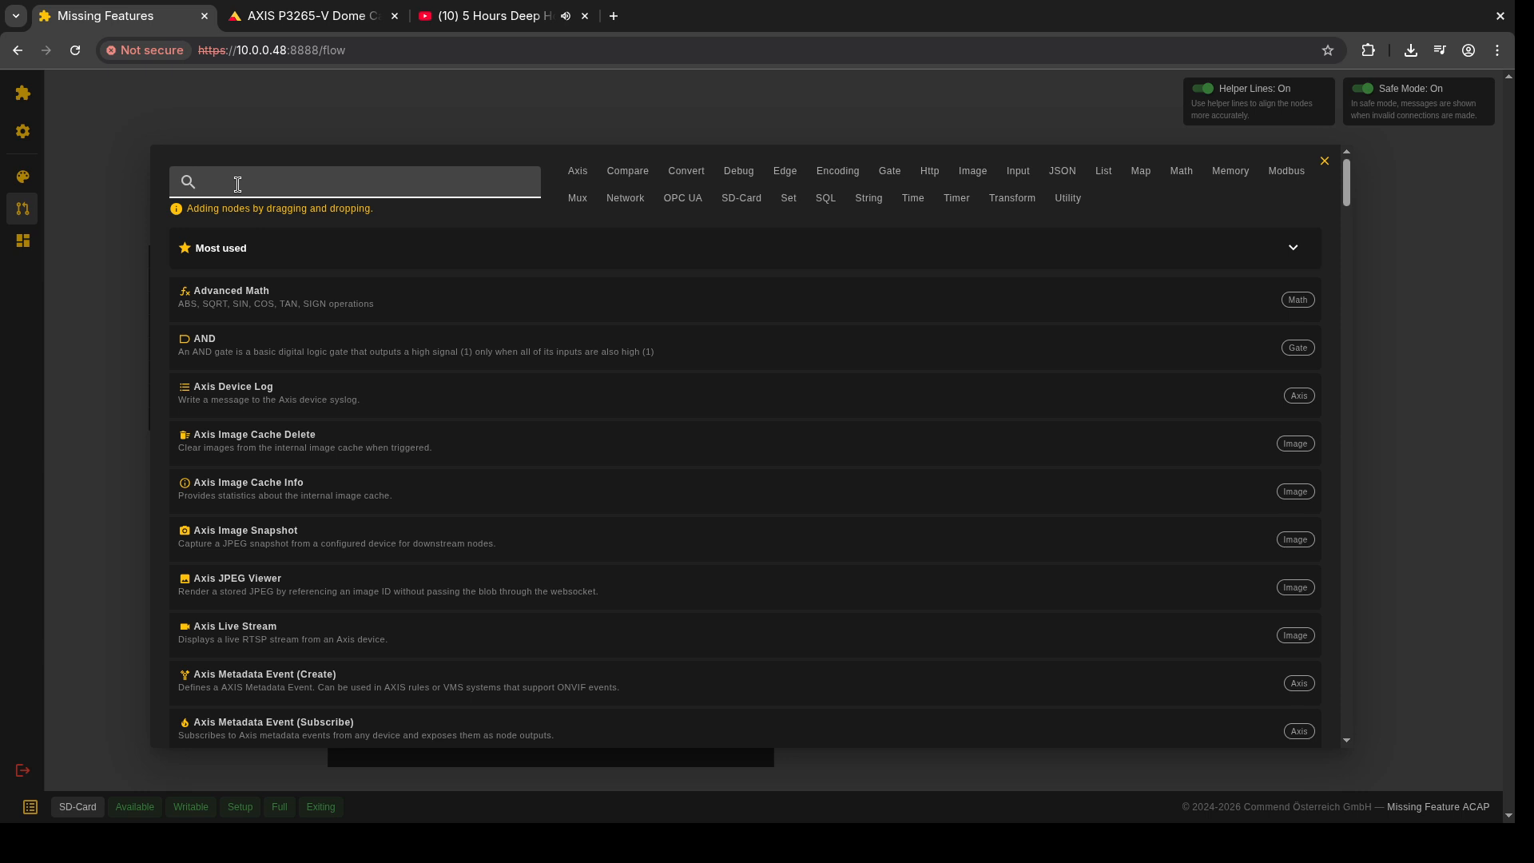
click(237, 246)
click(267, 174)
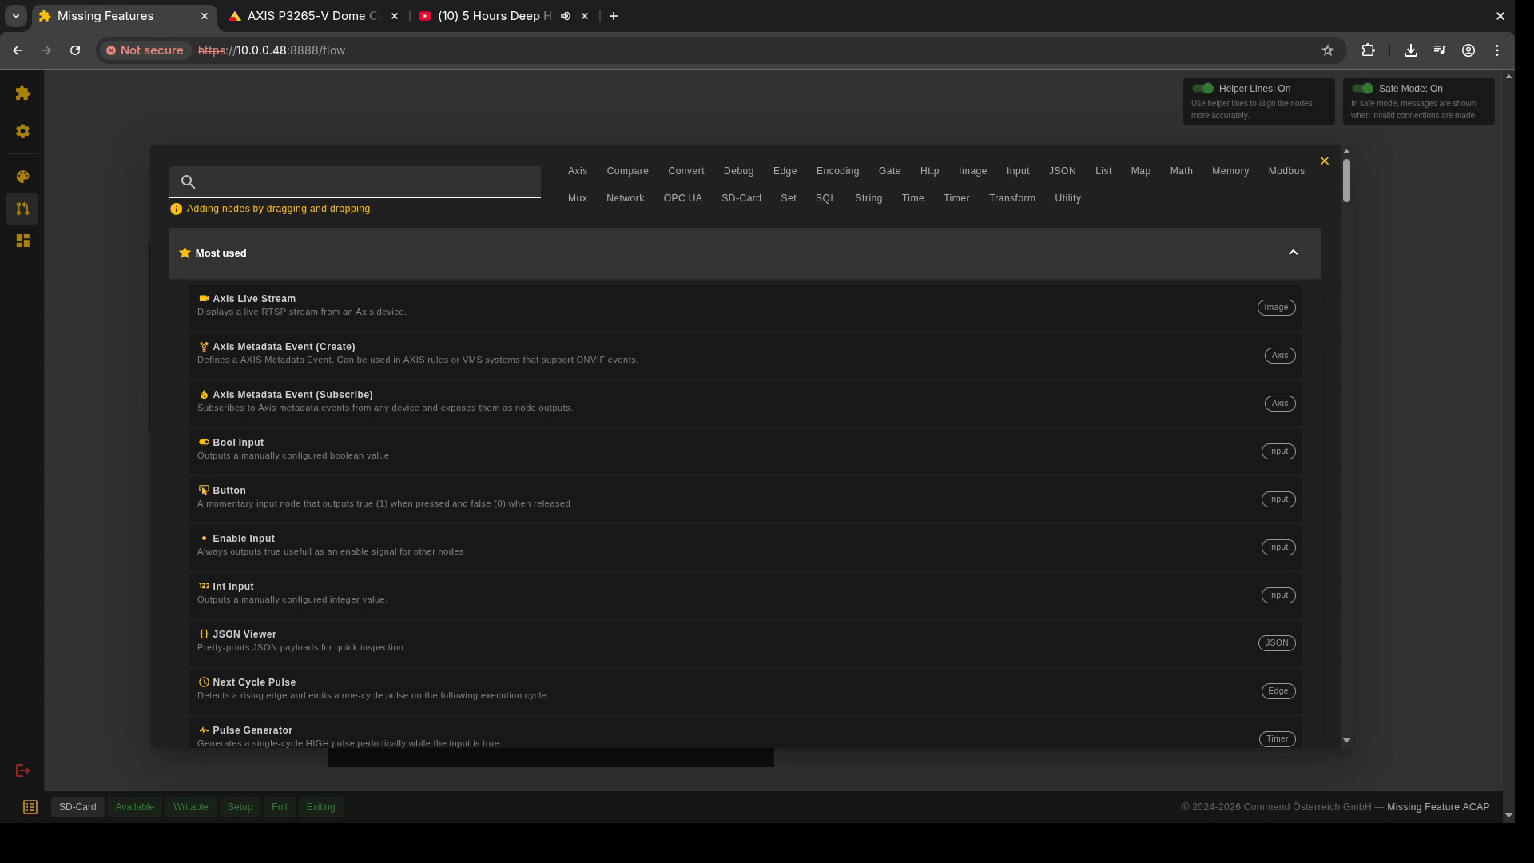
click(271, 183)
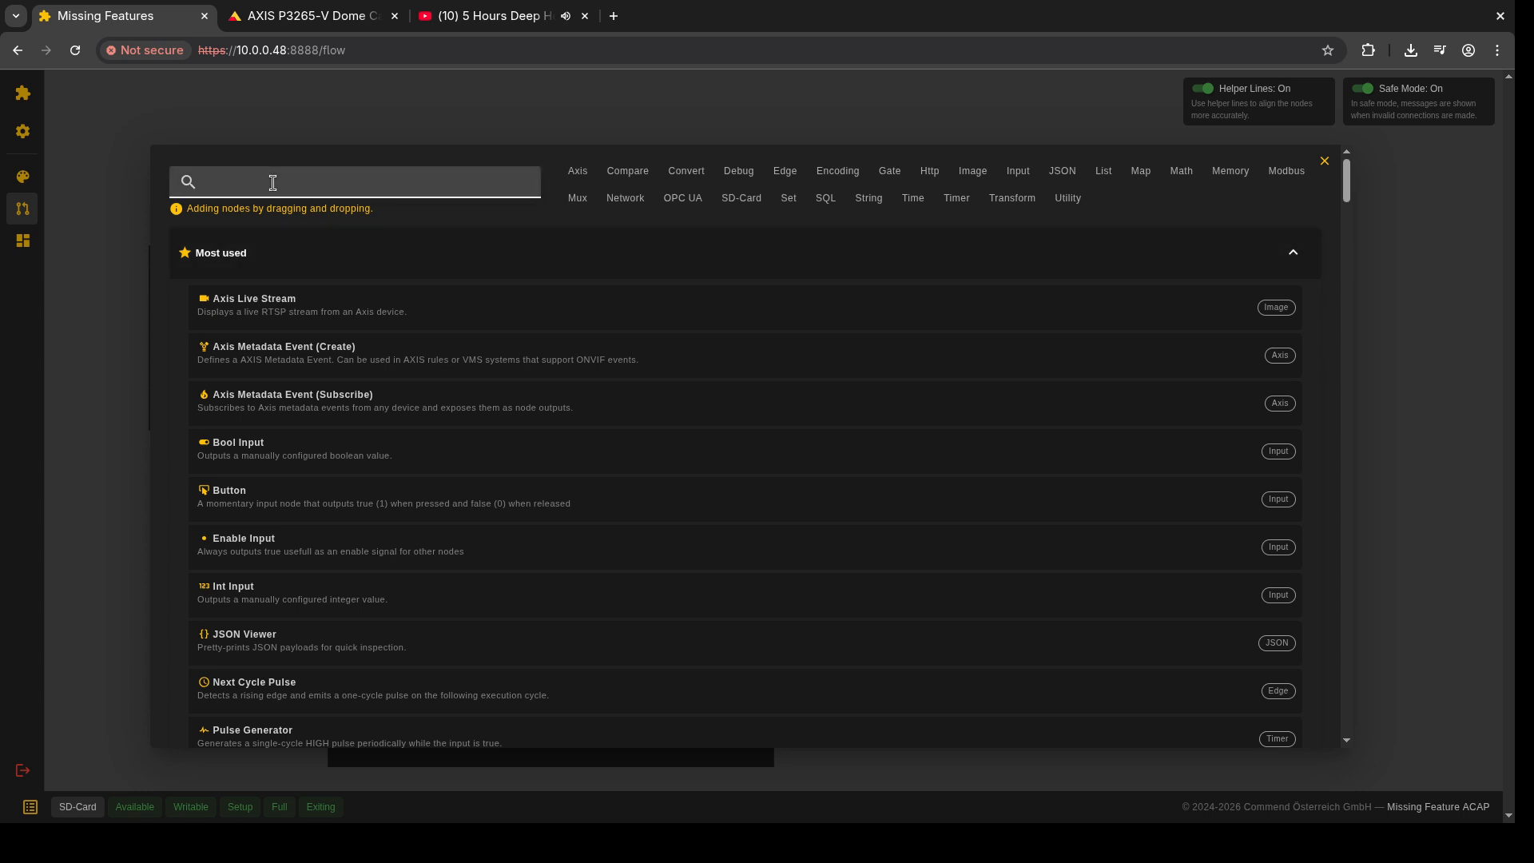
text(comp)
drag(322, 231, 887, 216)
Step: Add a String Input node below the Compare node and set its value to ON
click(167, 280)
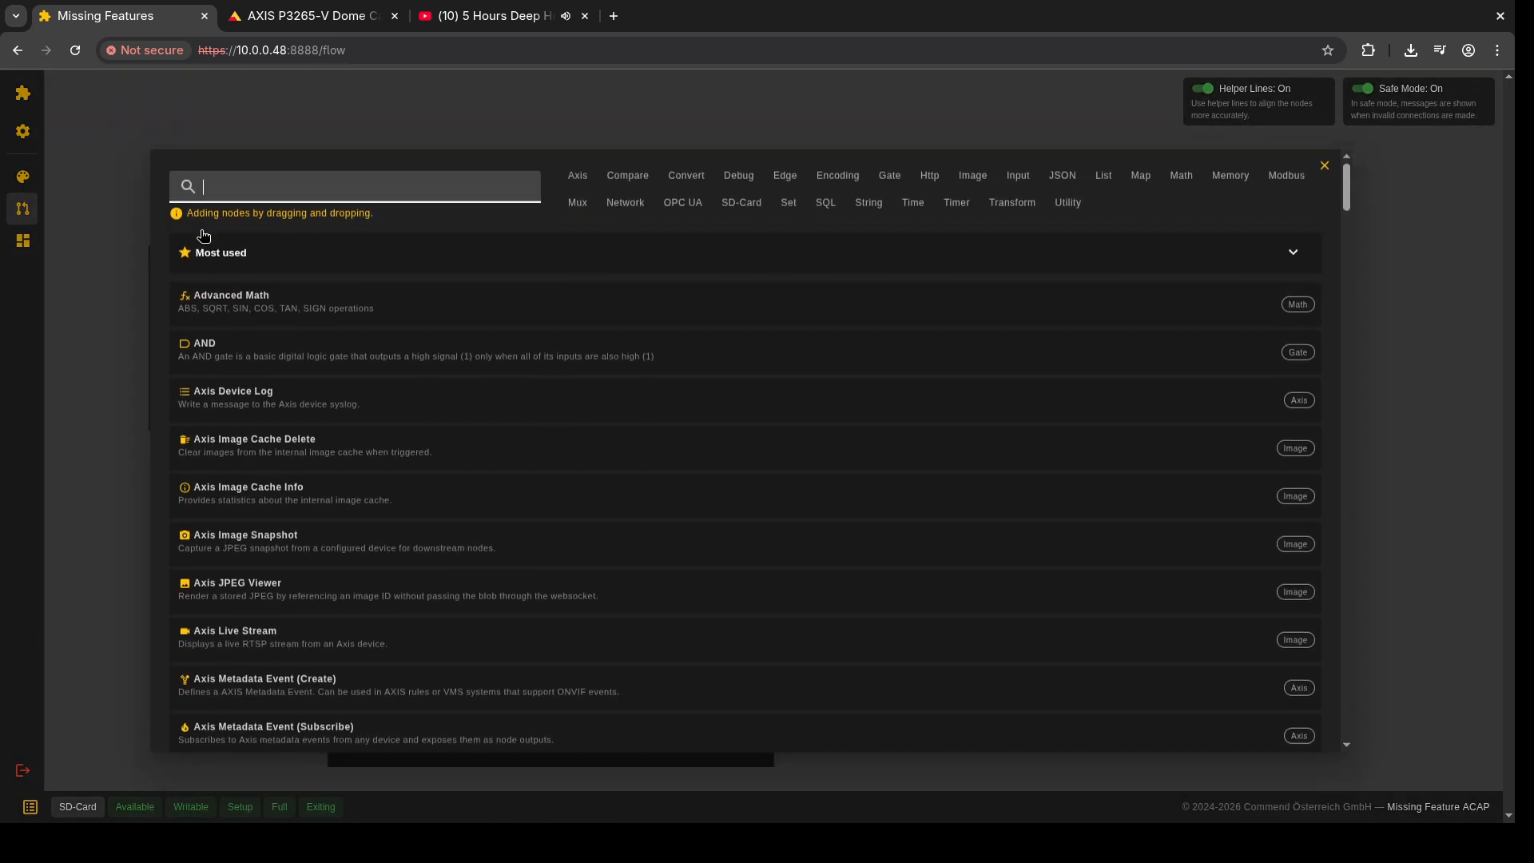
scroll(368, 624, down, 10)
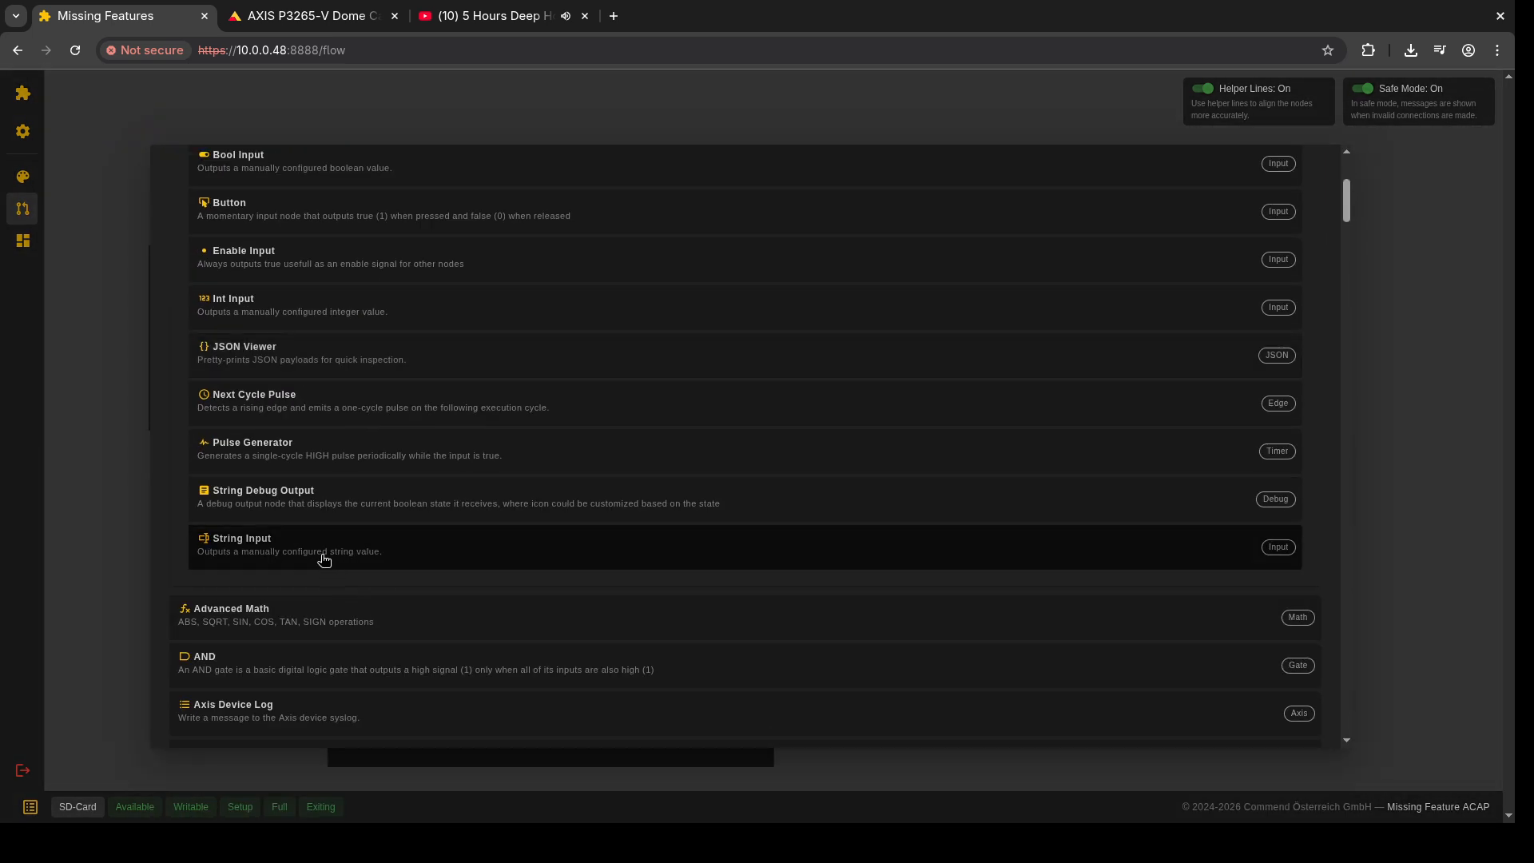
drag(322, 559, 966, 408)
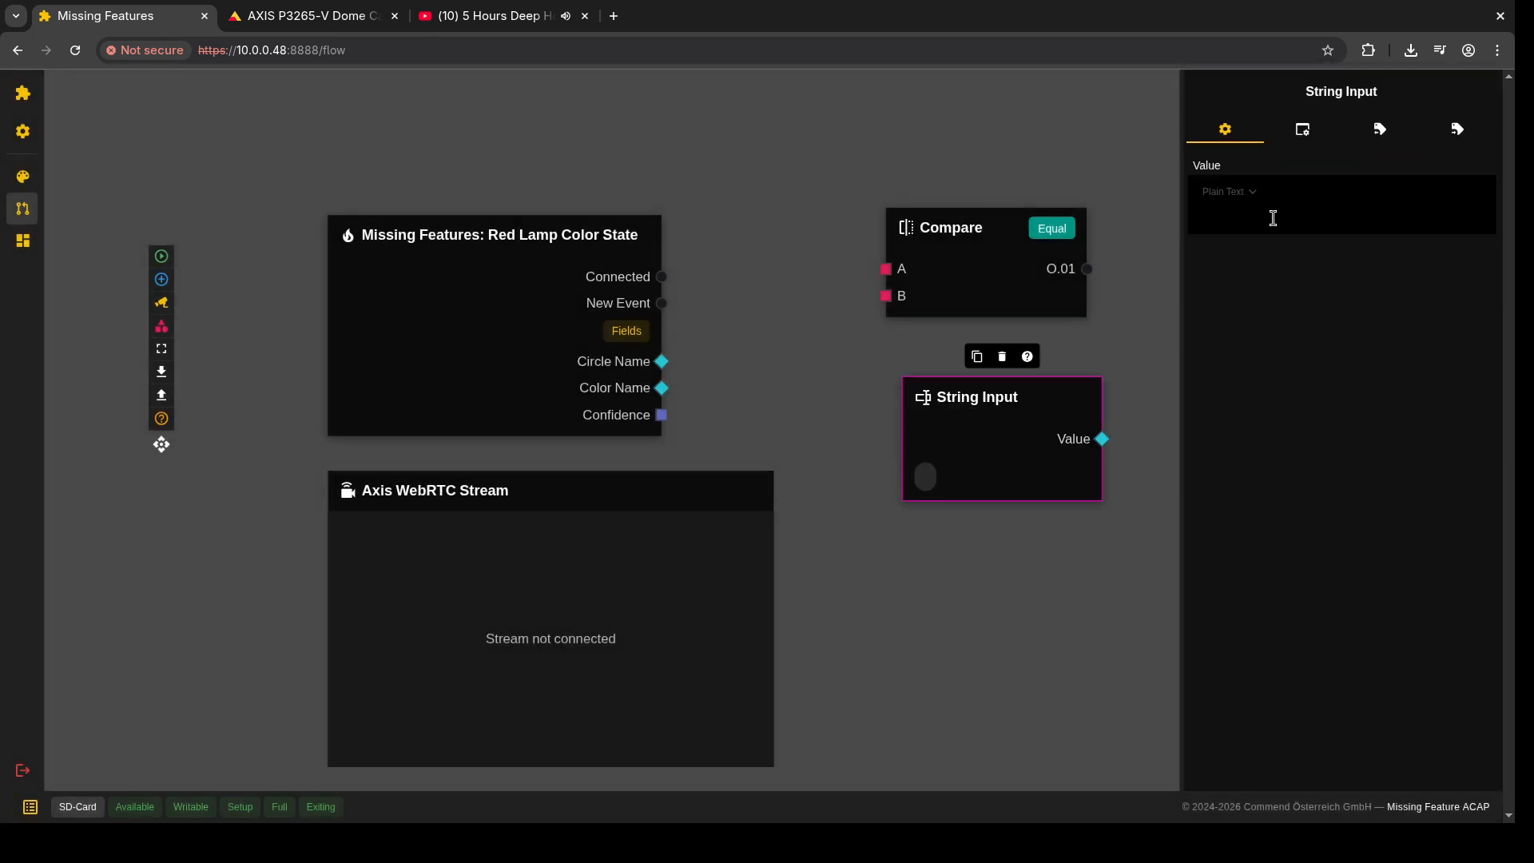
text(ON)
click(695, 340)
Step: Move the Compare node farther from the Red Lamp Color State node and place the String Input node just below it
click(959, 247)
drag(959, 247, 1131, 236)
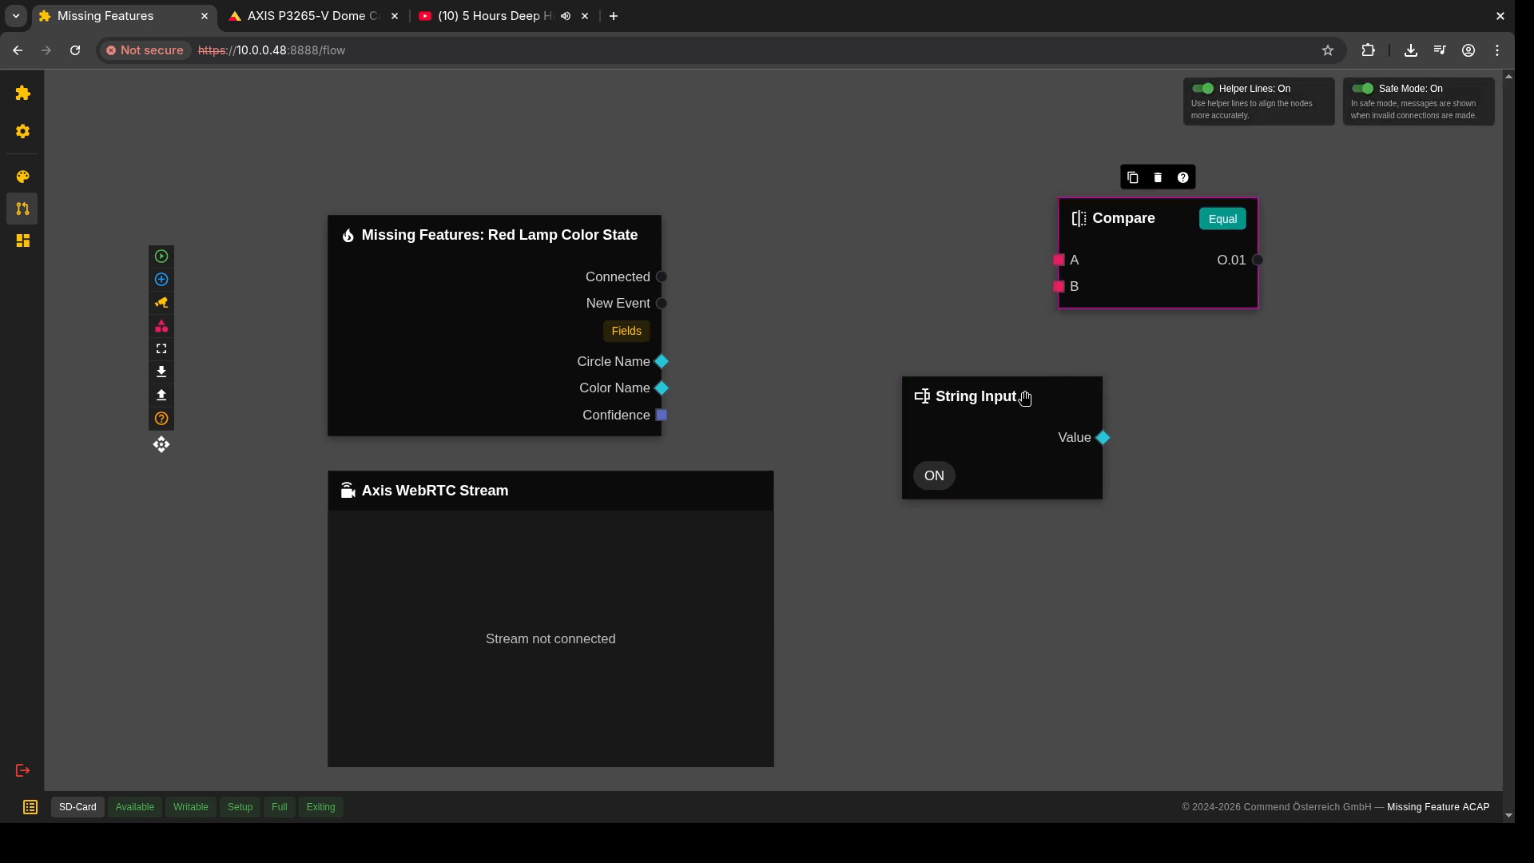
drag(1020, 393, 1073, 354)
Step: Set the Compare node's input type to String
click(1155, 232)
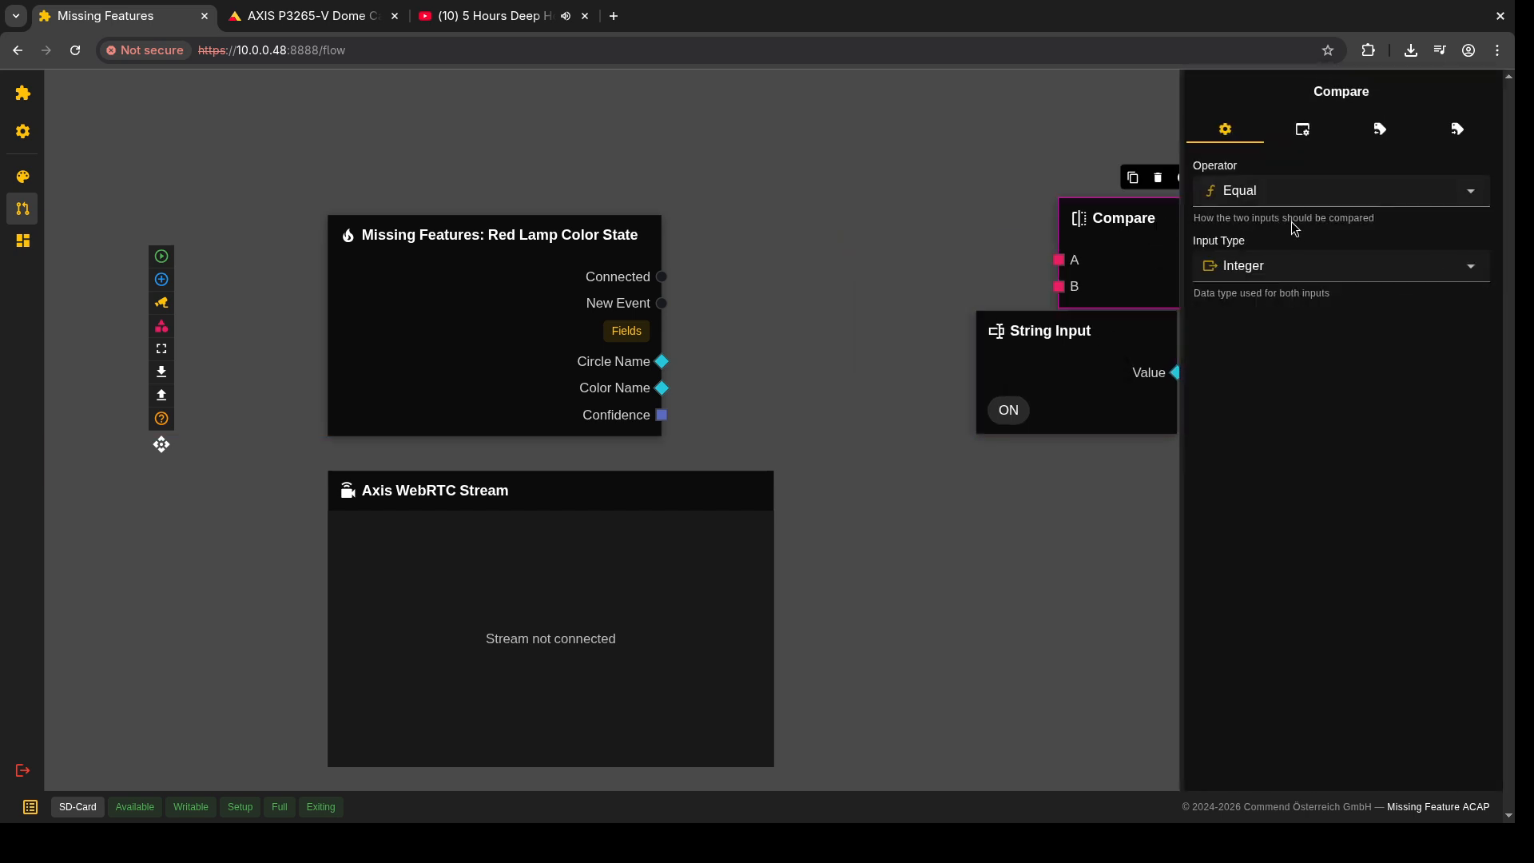
click(1287, 275)
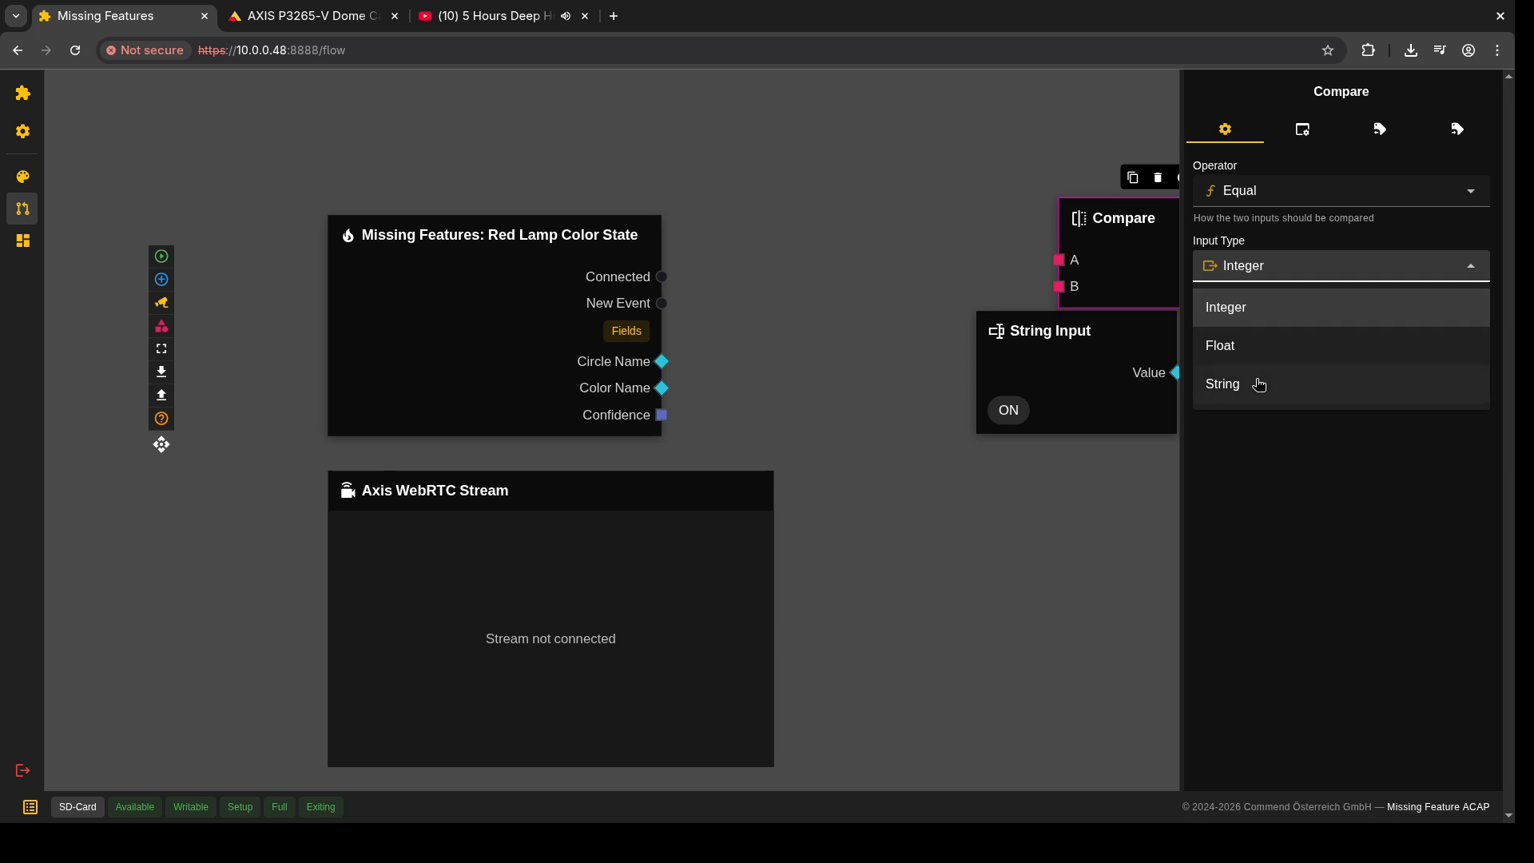
click(1258, 385)
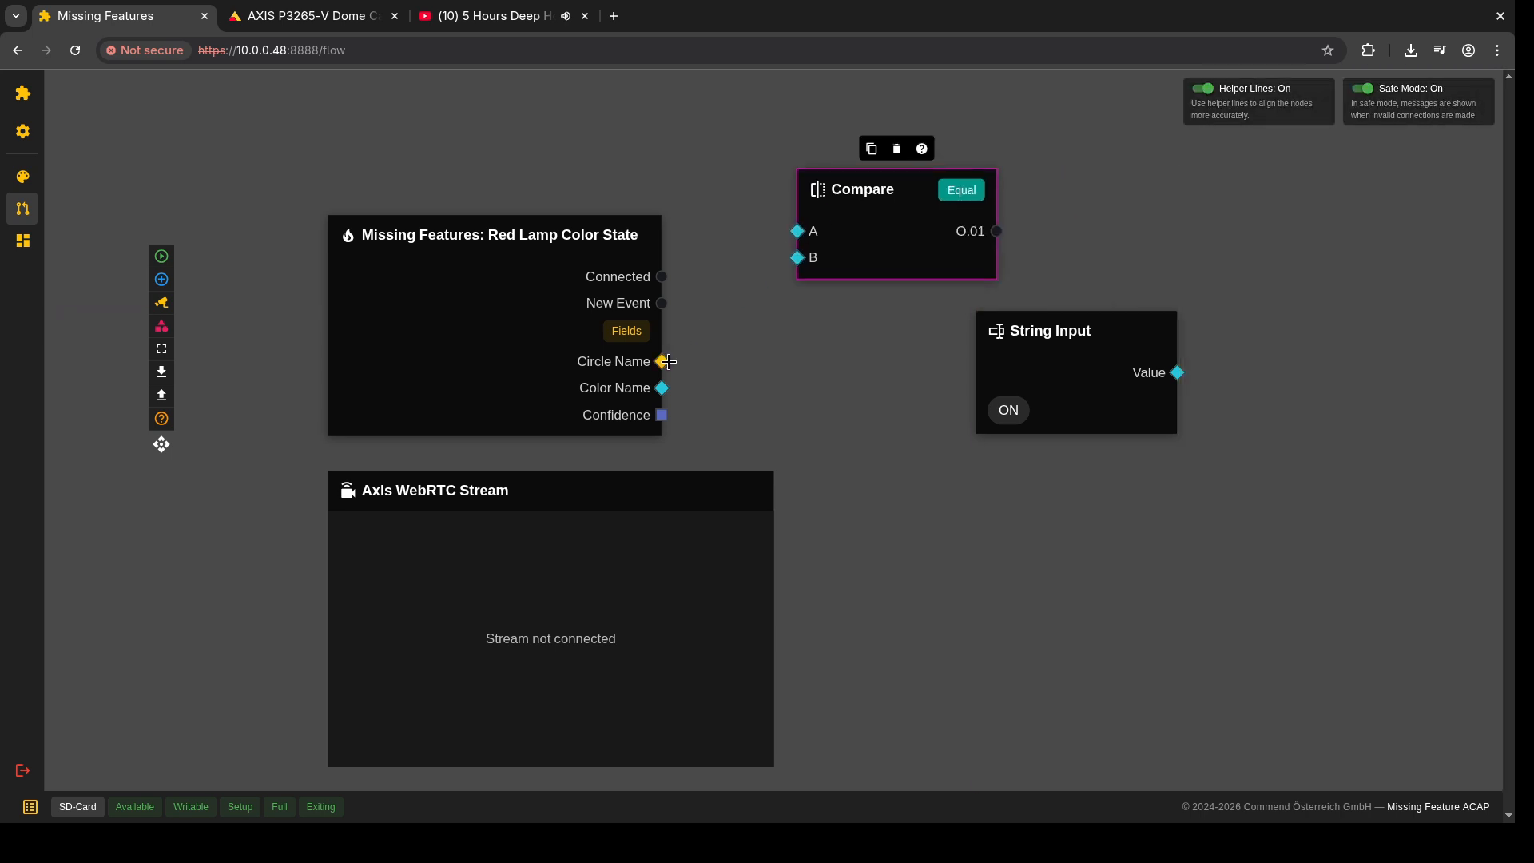
Step: Move the String Input node above the Compare node and remove the trial connection from Color Name to Compare's input A
drag(662, 388, 796, 231)
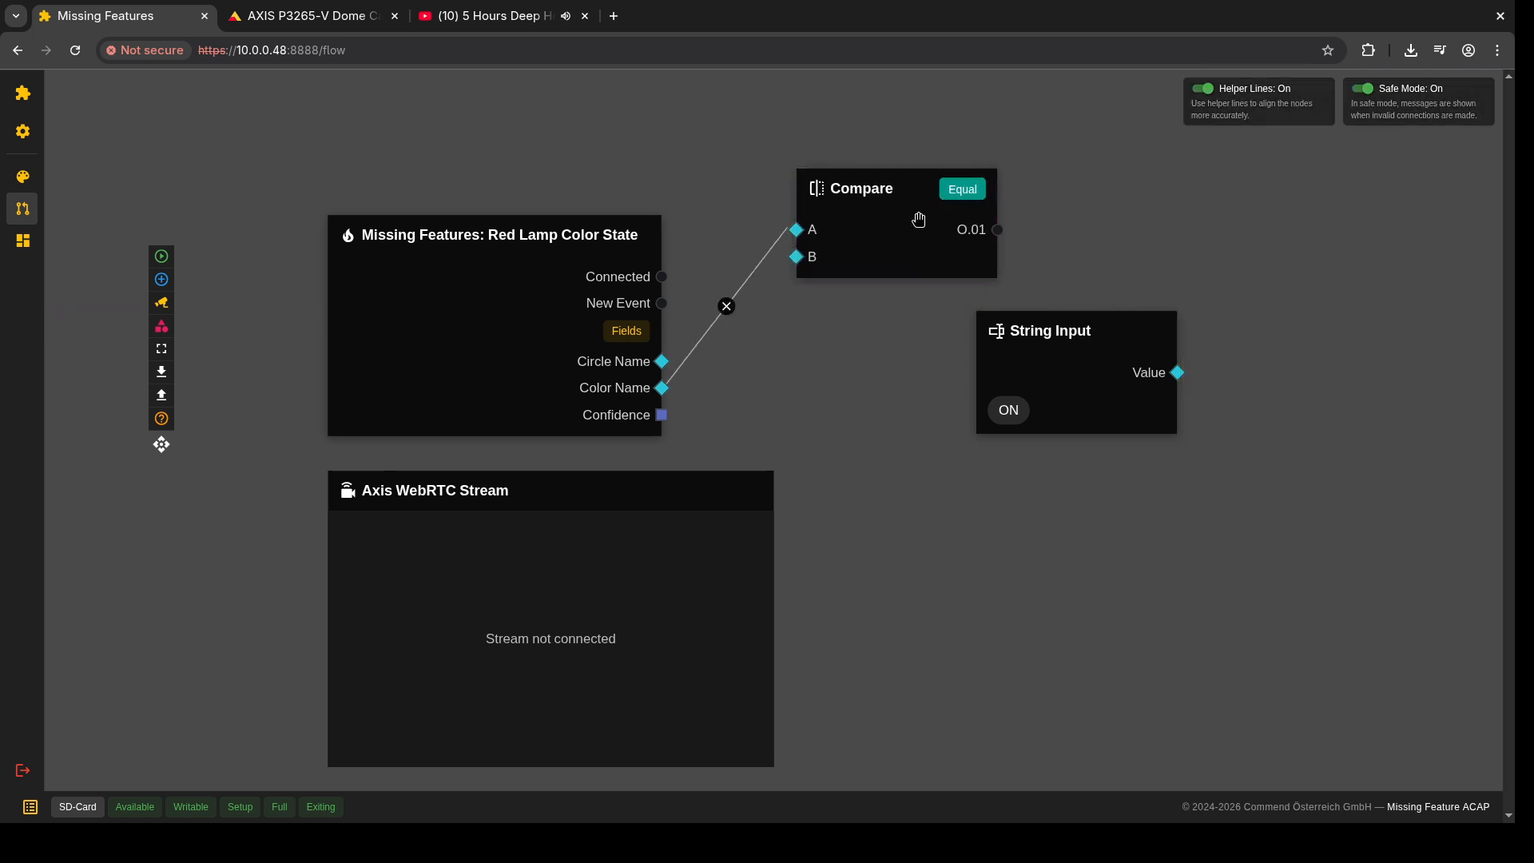
drag(918, 220, 1030, 224)
drag(1071, 328, 779, 108)
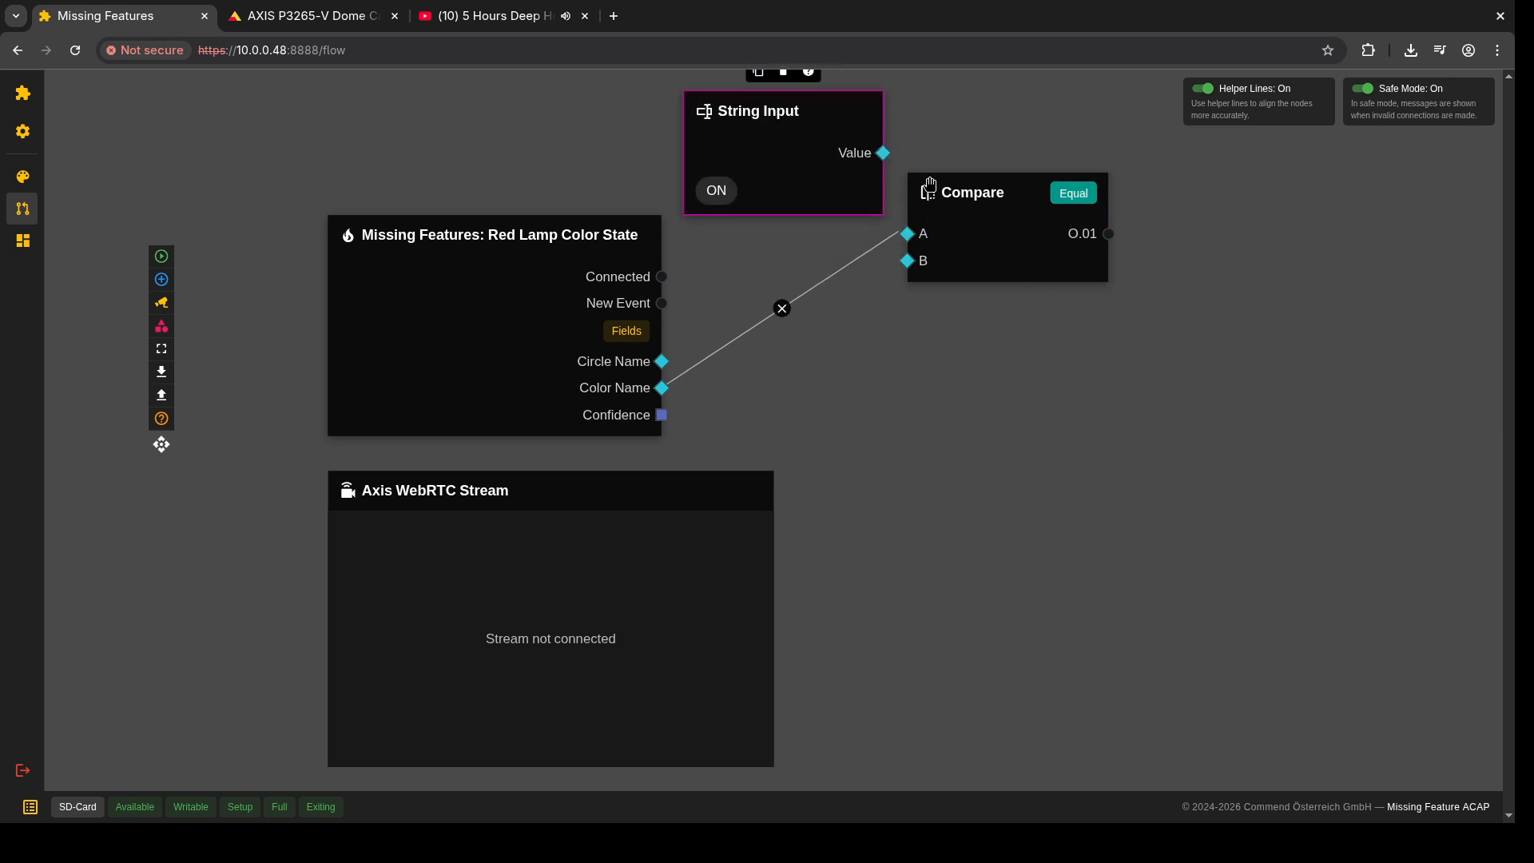
drag(930, 185, 956, 277)
click(796, 356)
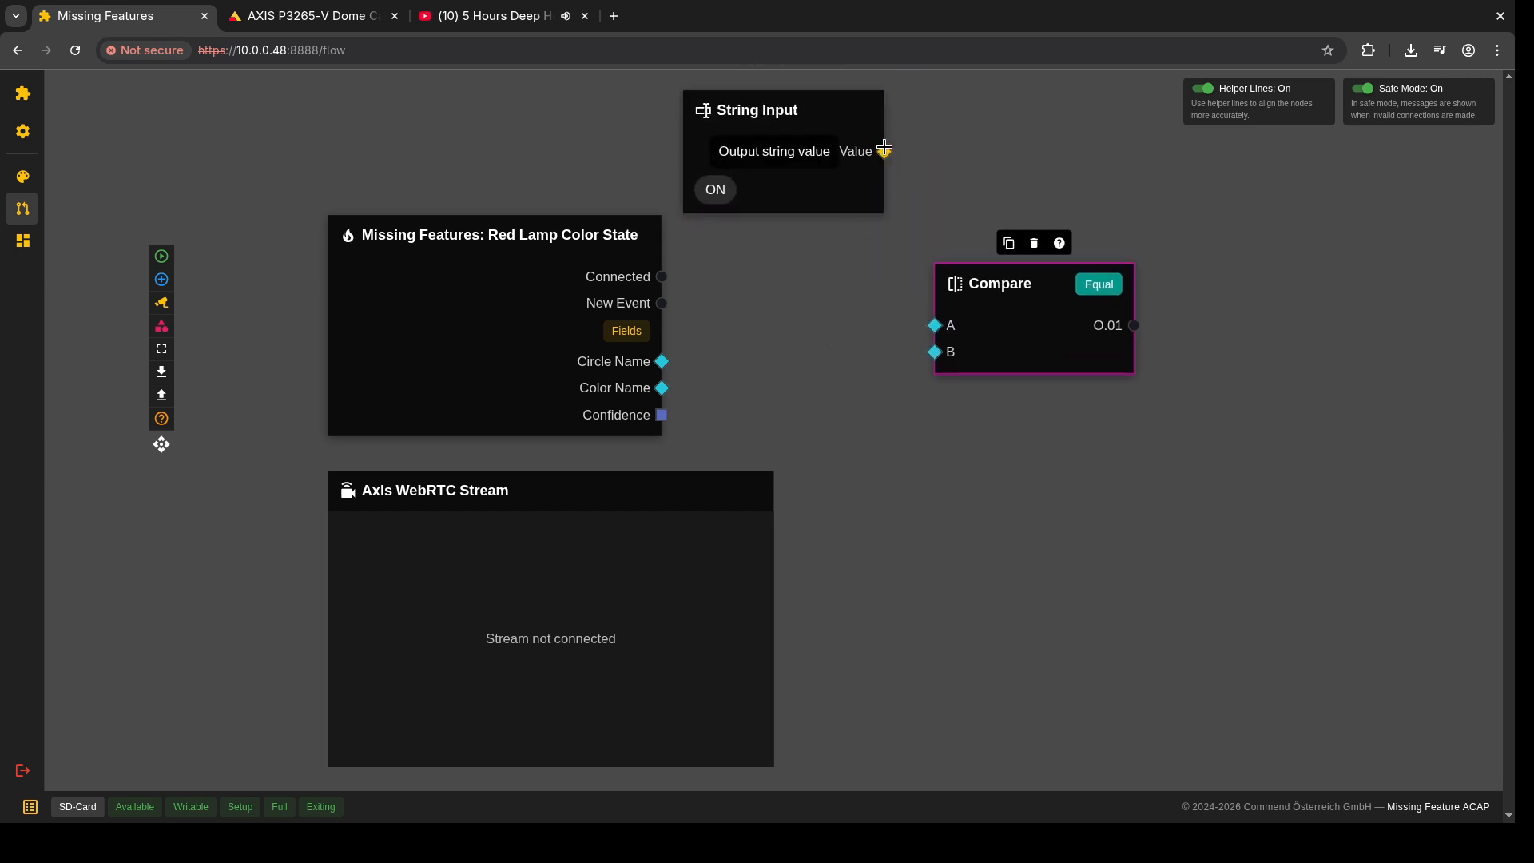
Step: Connect String Input's Value to Compare's input A and Color Name to input B, placing String Input above the Red Lamp Color State node
drag(885, 151, 934, 324)
drag(661, 383, 934, 351)
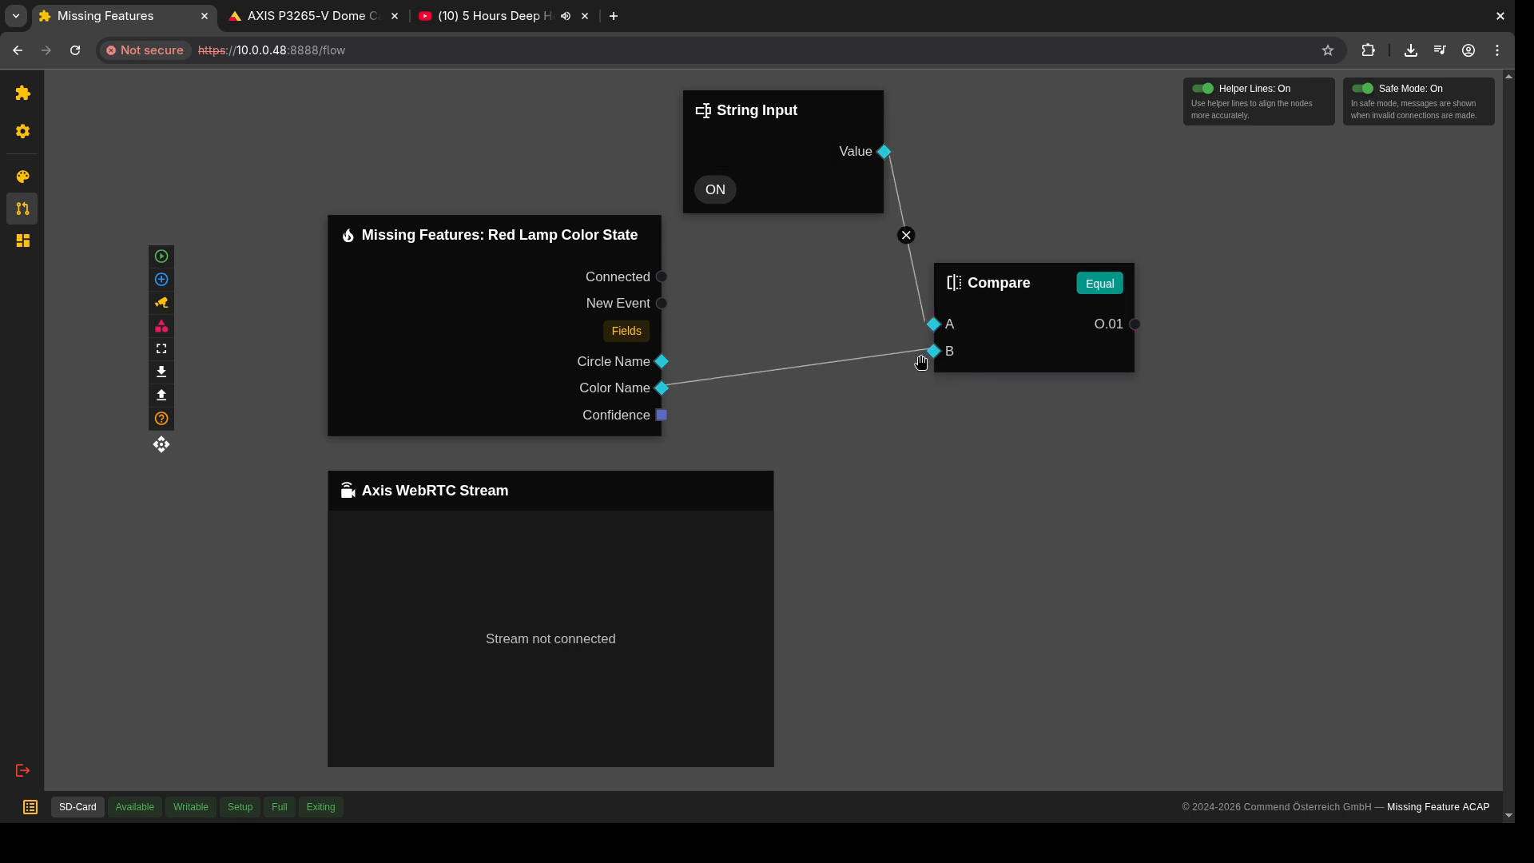
drag(780, 126, 557, 113)
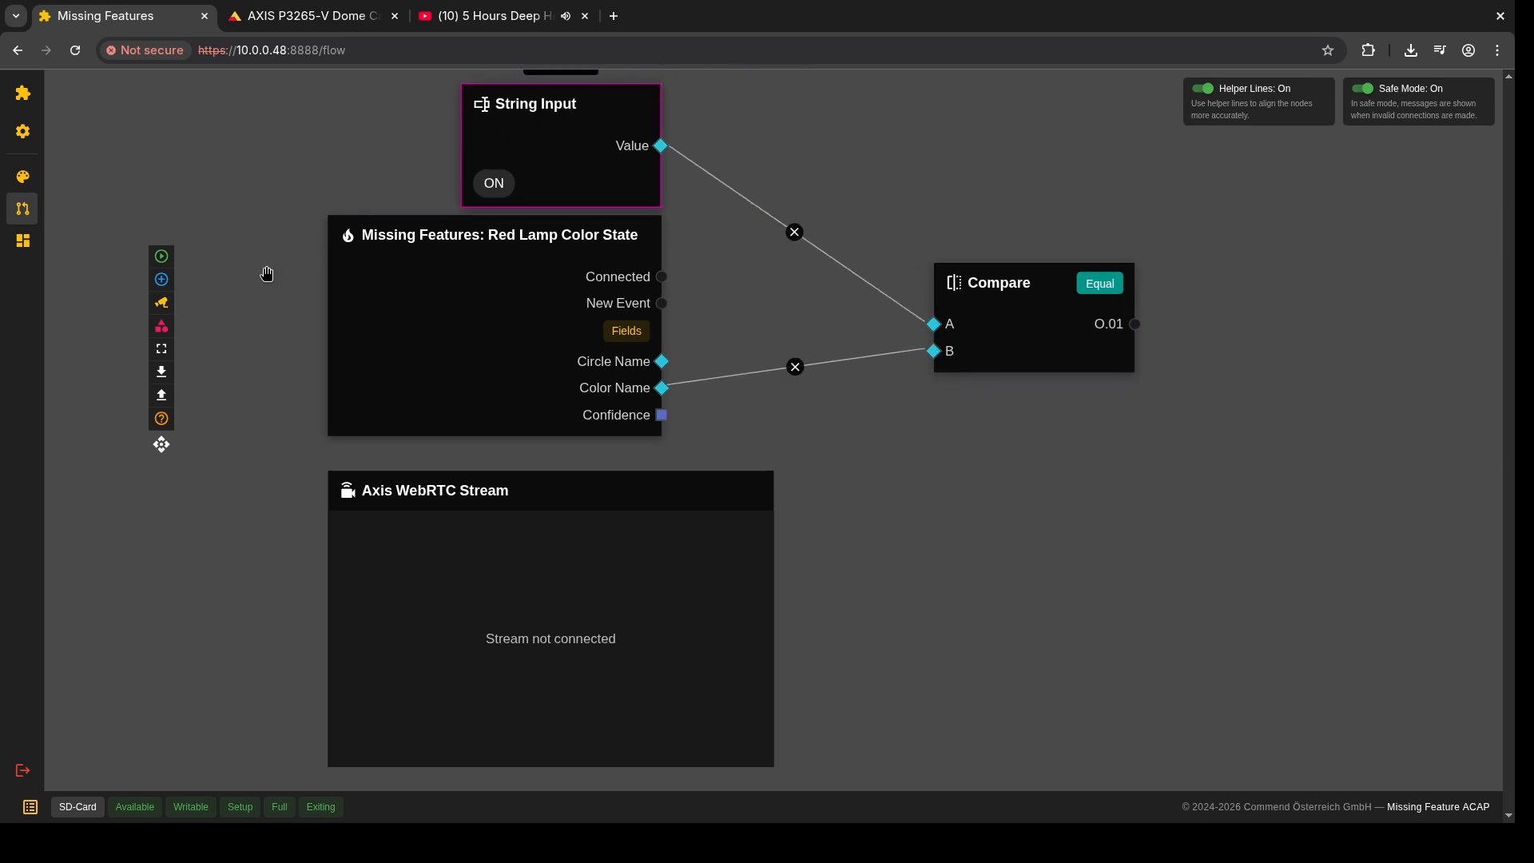
Step: Run the flow to check the Compare output against the Red Lamp's changing color name, and stop execution
click(163, 257)
drag(1003, 342, 974, 330)
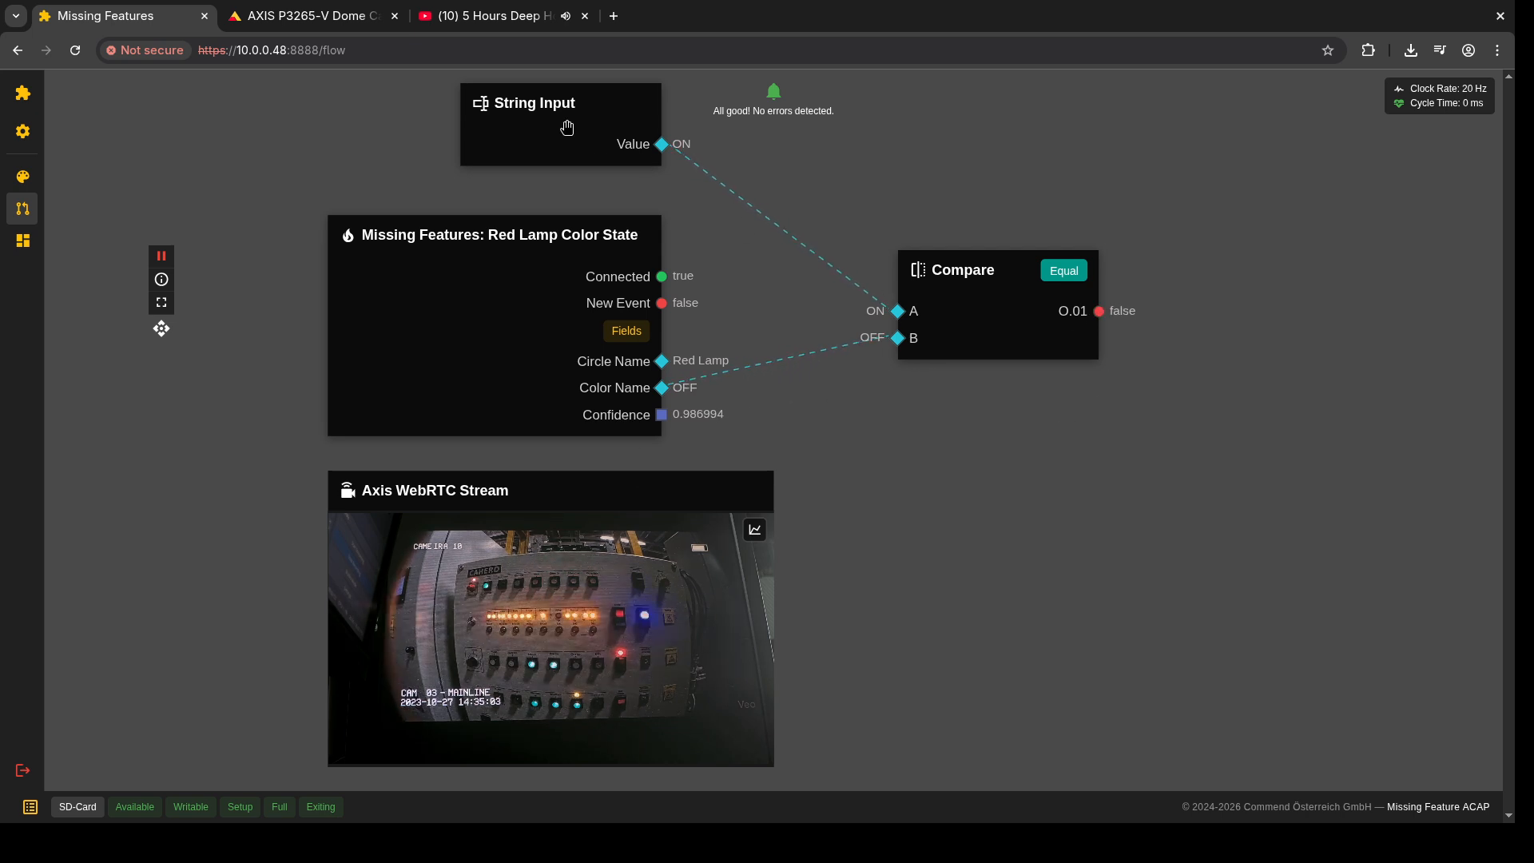
drag(569, 131, 568, 159)
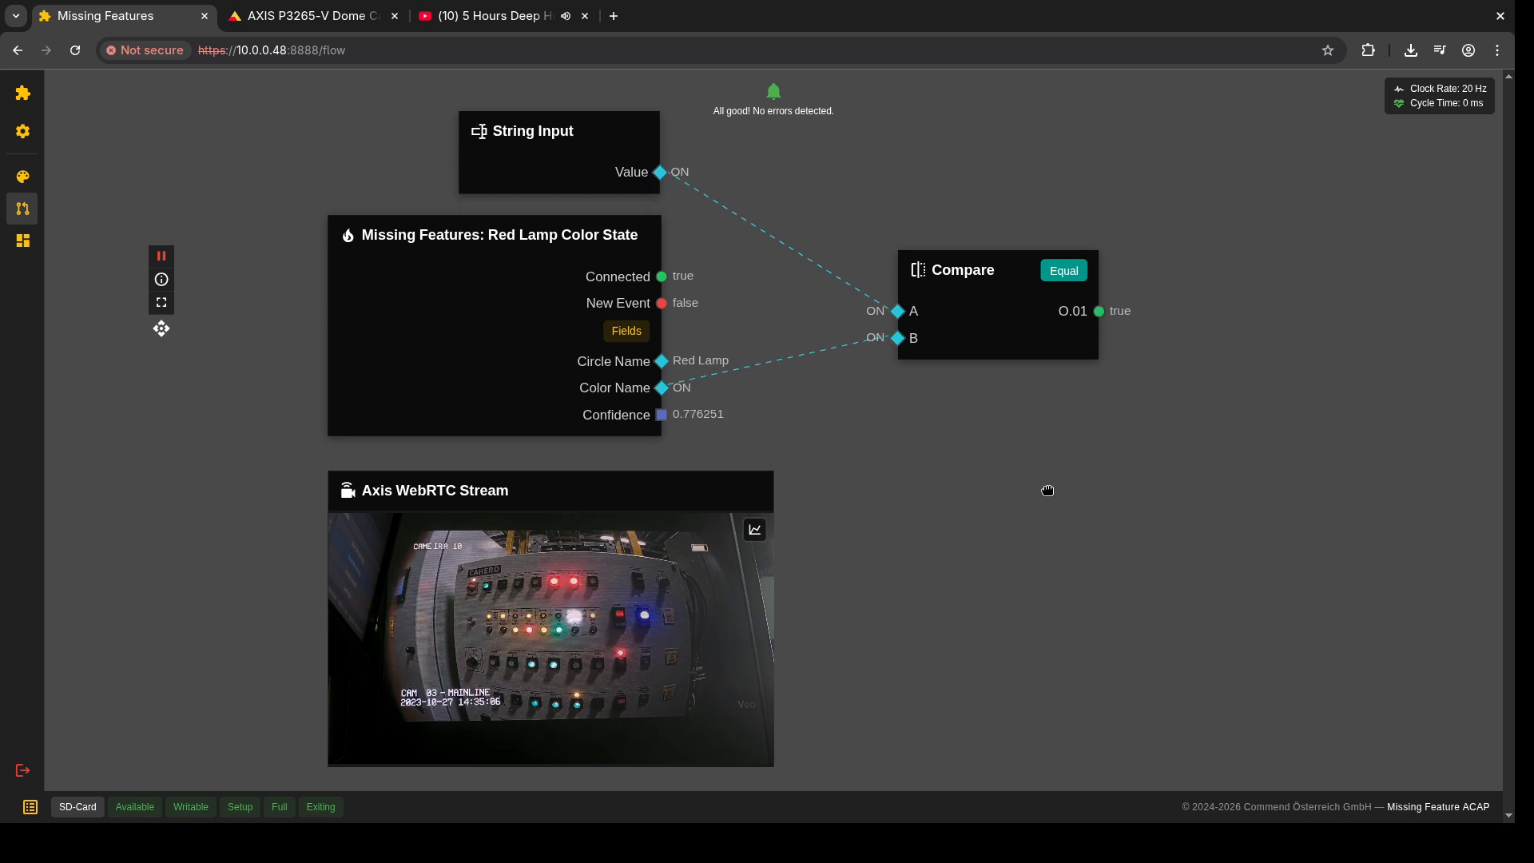
drag(1048, 490, 1001, 489)
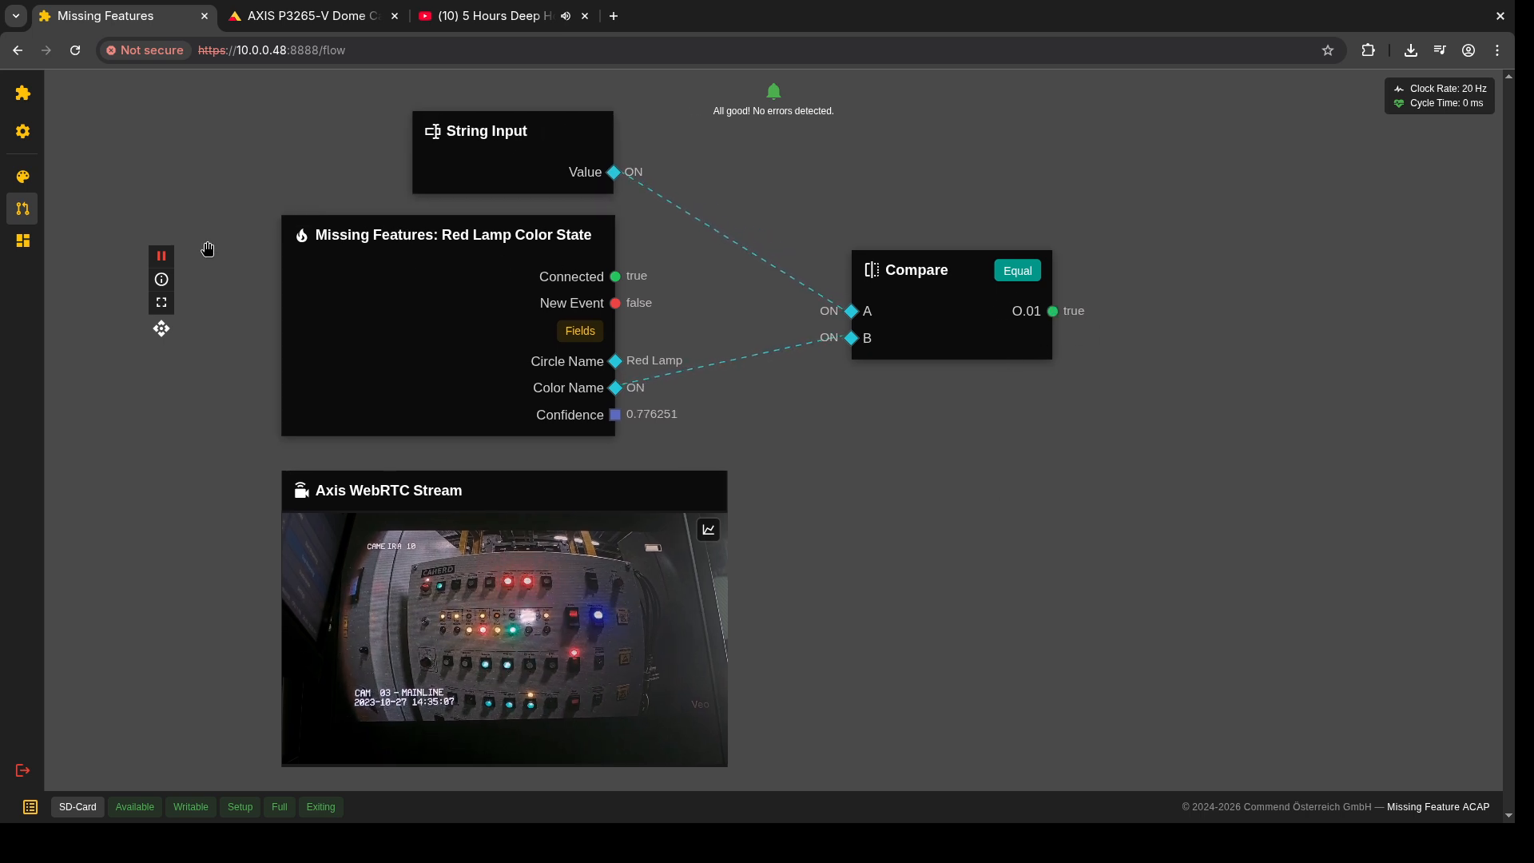
click(170, 260)
Step: Add an OPC UA Client node beyond the Compare node, and move Compare closer to the Red Lamp Color State node
click(162, 280)
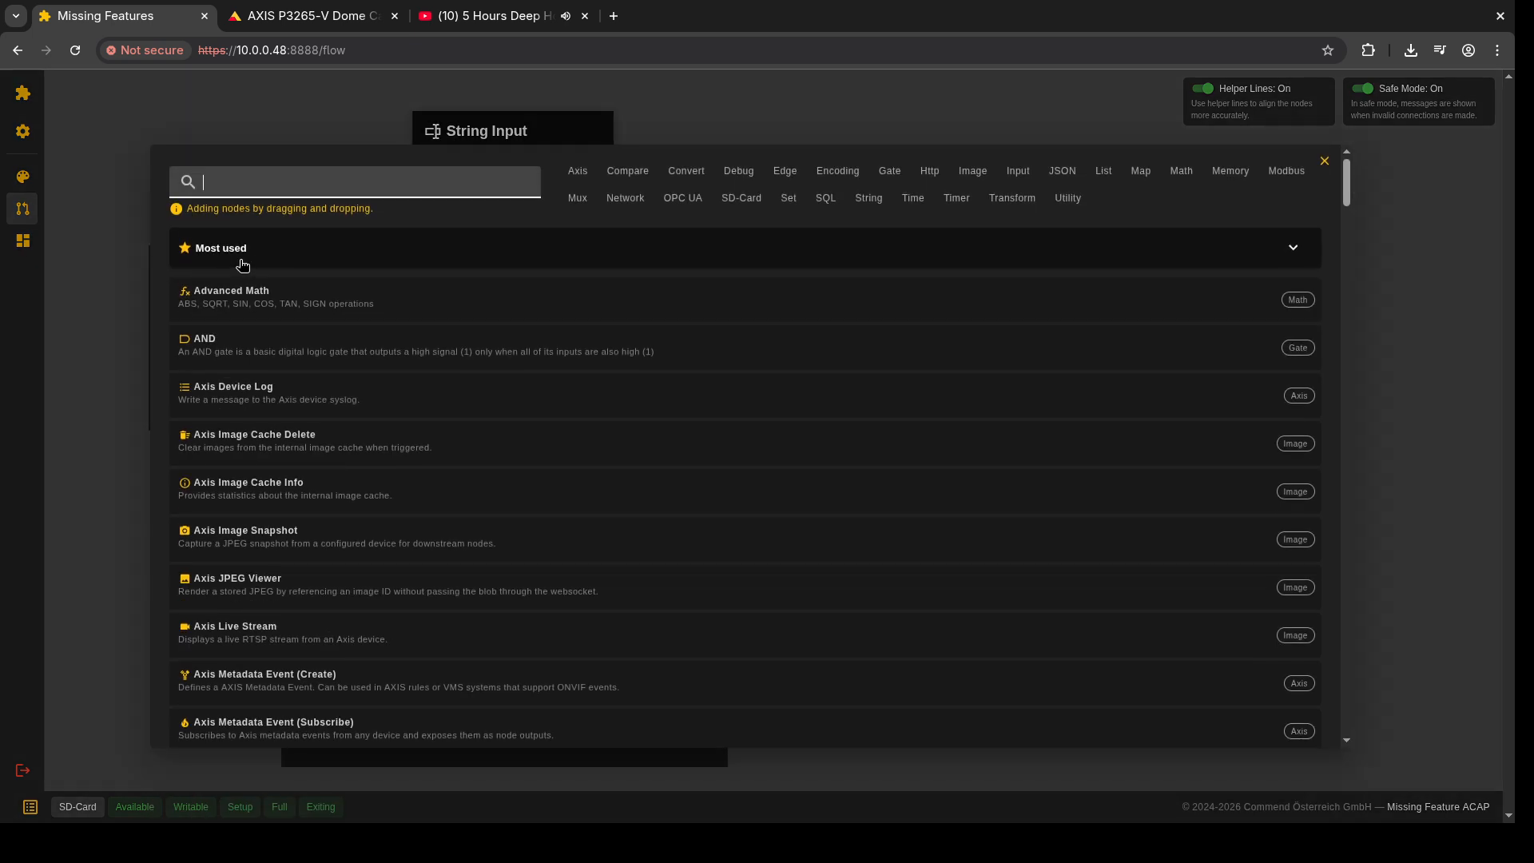
click(694, 200)
drag(322, 248, 352, 268)
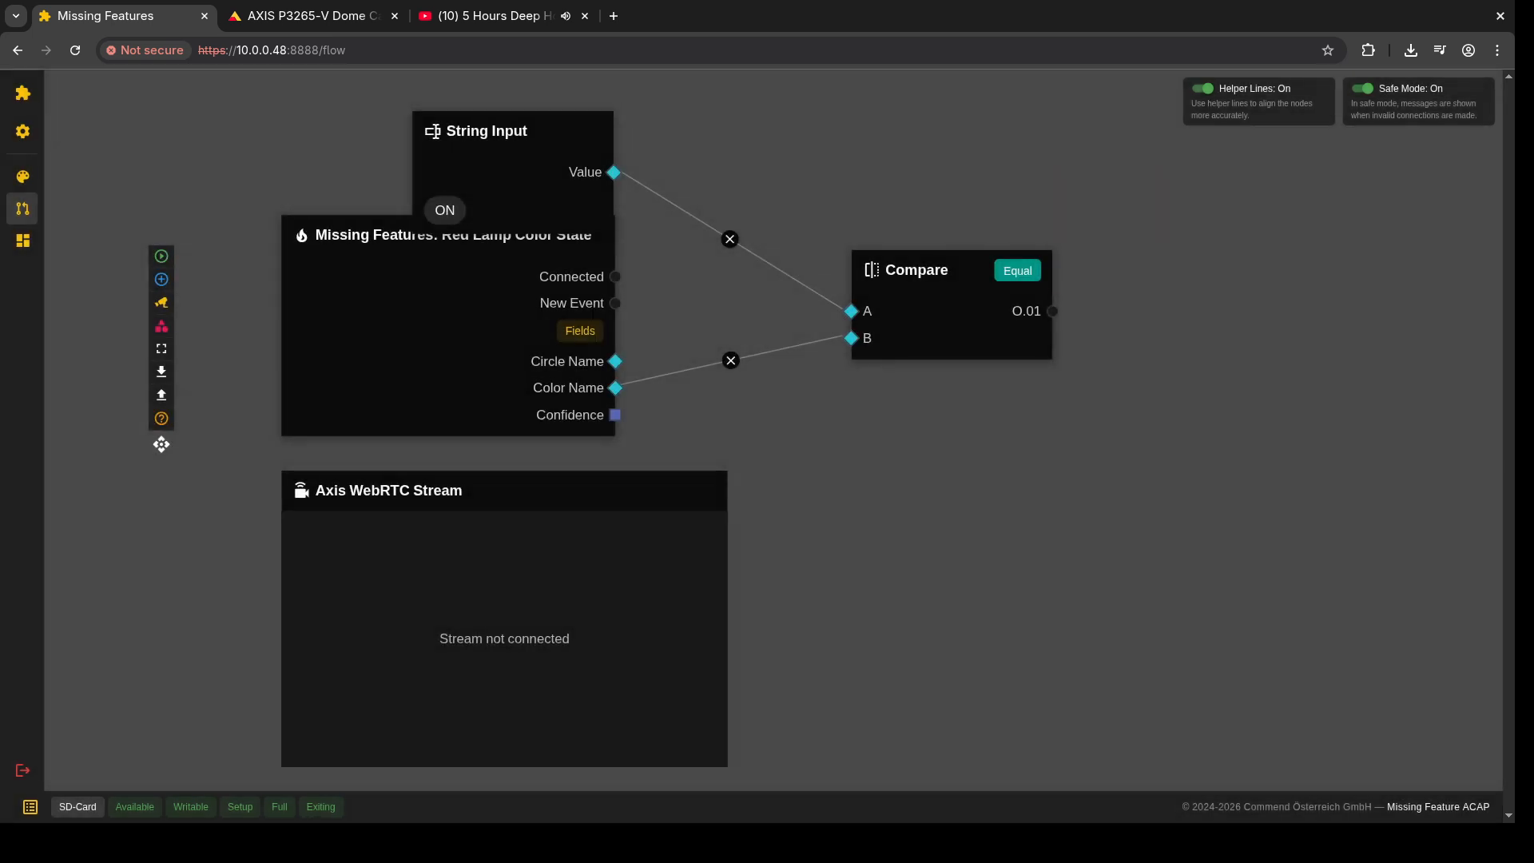
drag(900, 308, 818, 274)
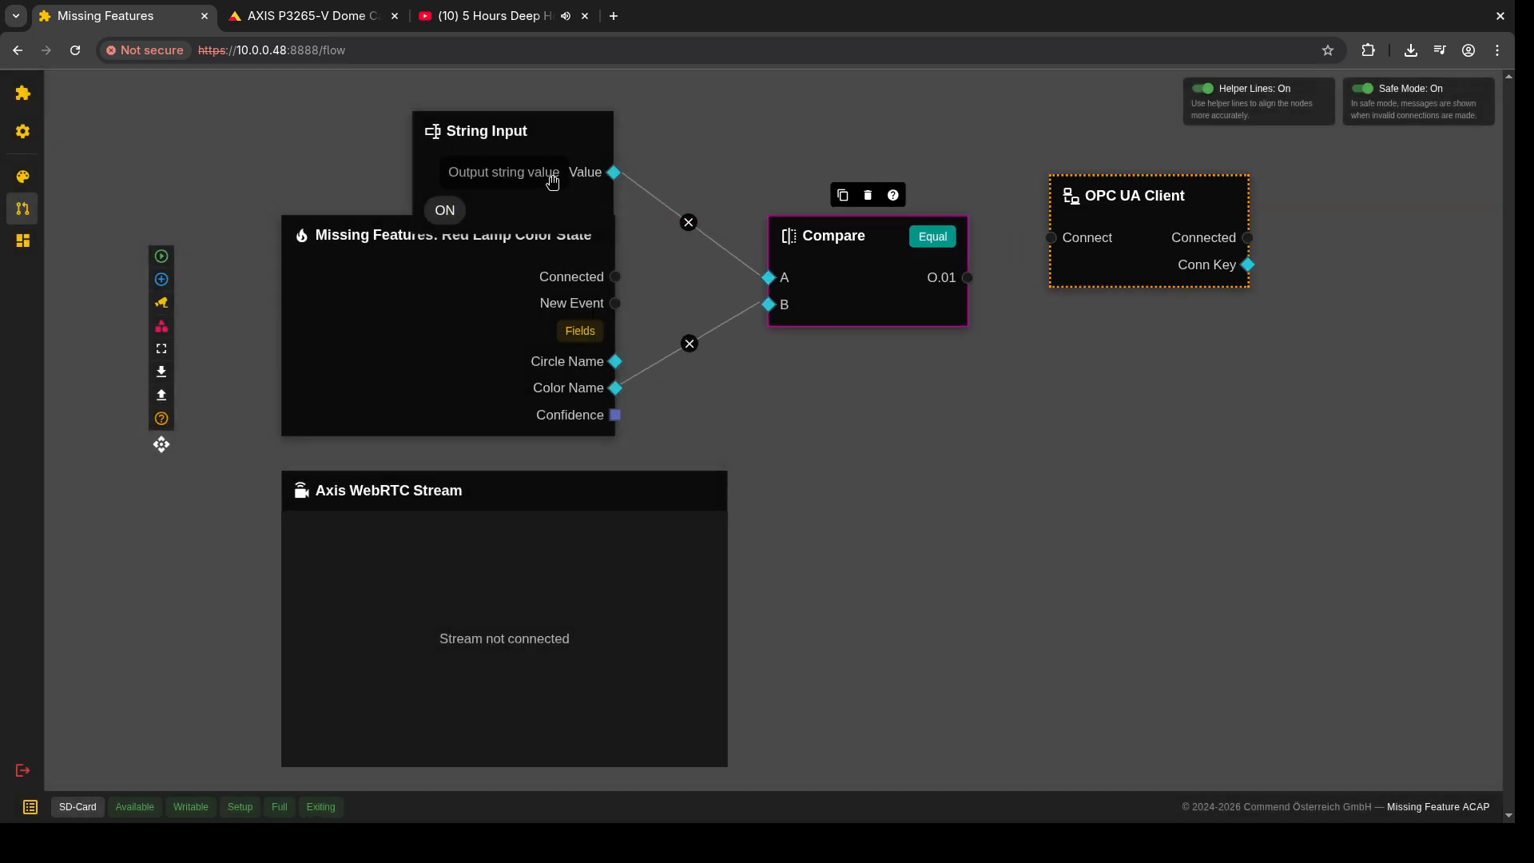
drag(552, 182, 555, 145)
drag(813, 383, 707, 454)
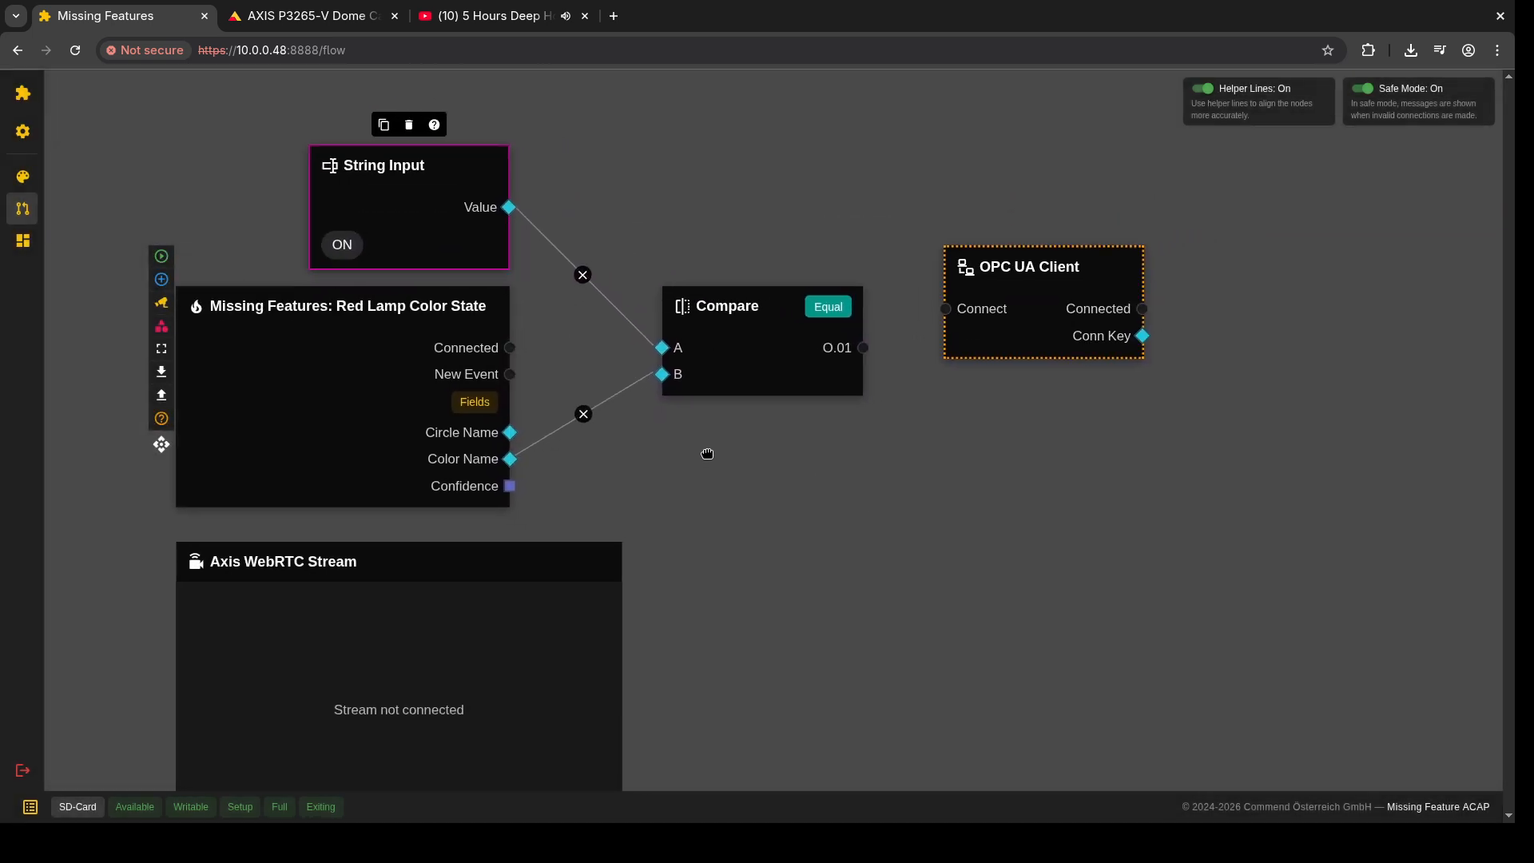
Step: Set the OPC UA Client's endpoint to opc.tcp://10.0.0.38:53317 and move the node higher on the canvas
click(948, 286)
click(1247, 187)
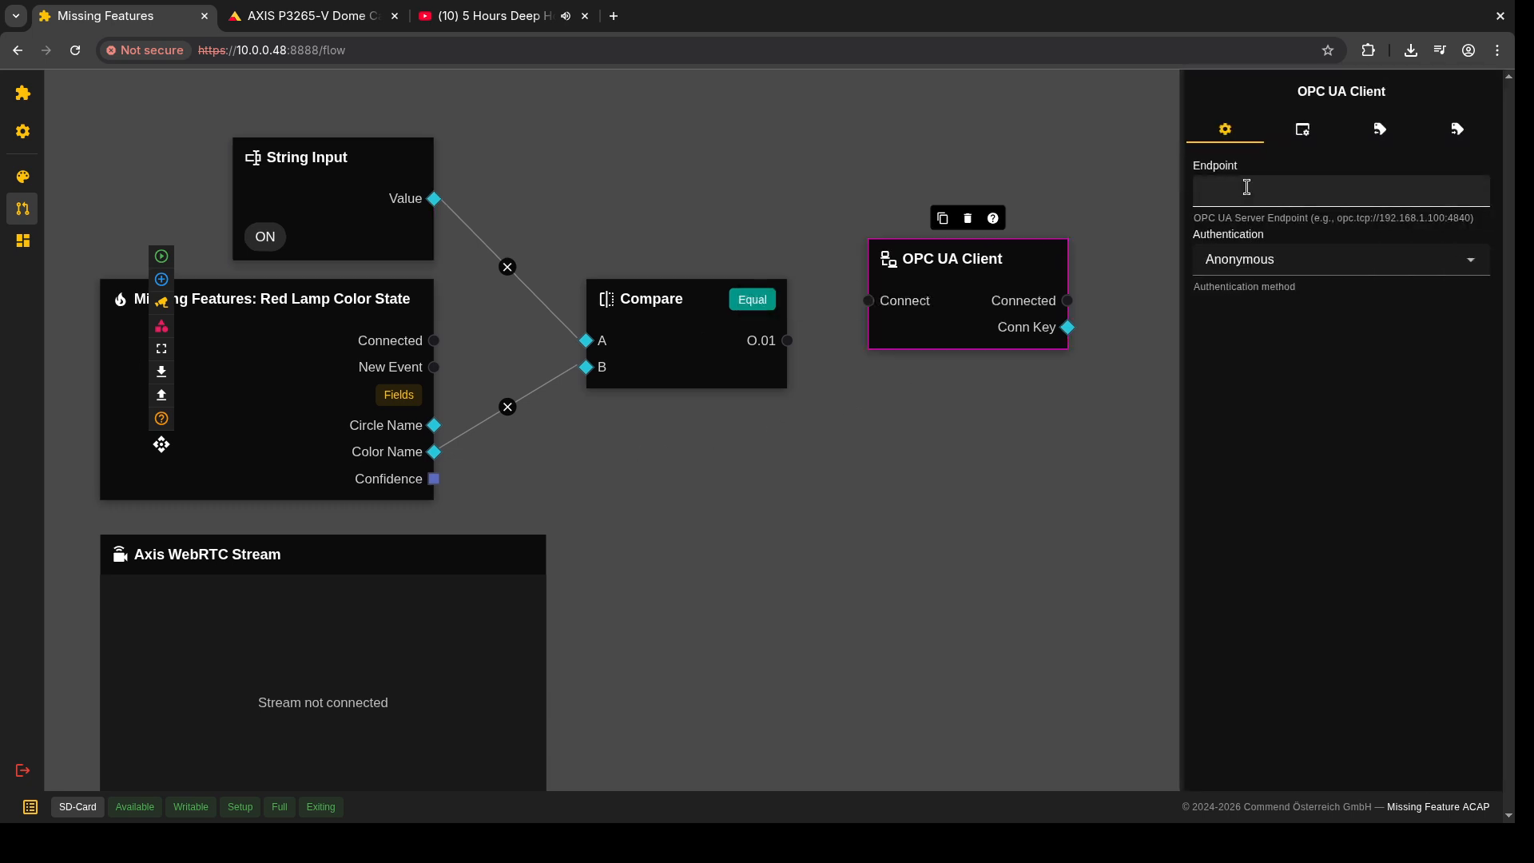
click(1246, 187)
text(opc.tcp://10.0.0.38)
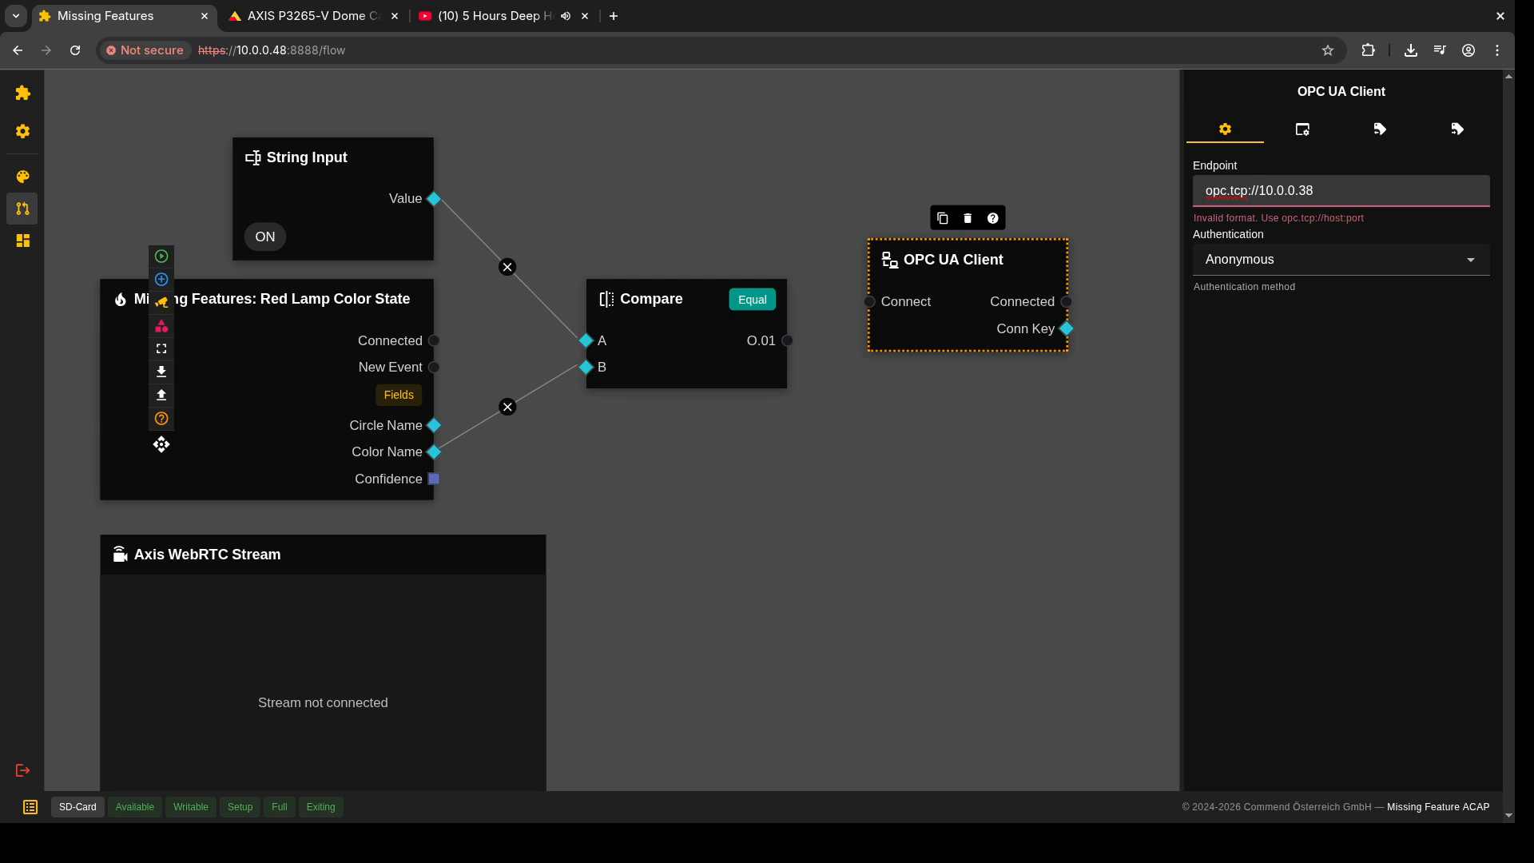
text(53317)
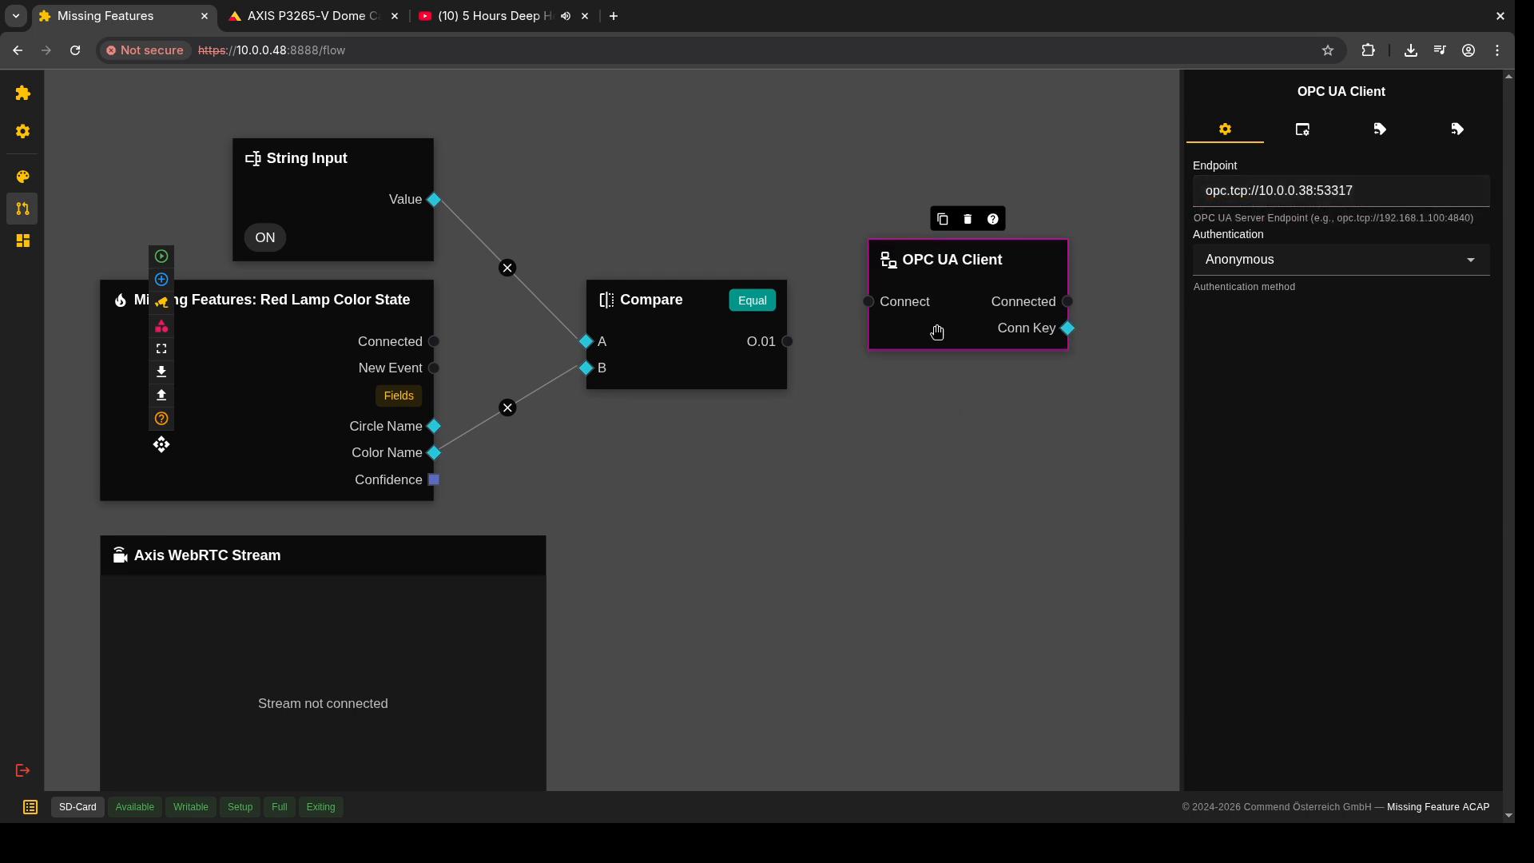
drag(935, 332, 961, 221)
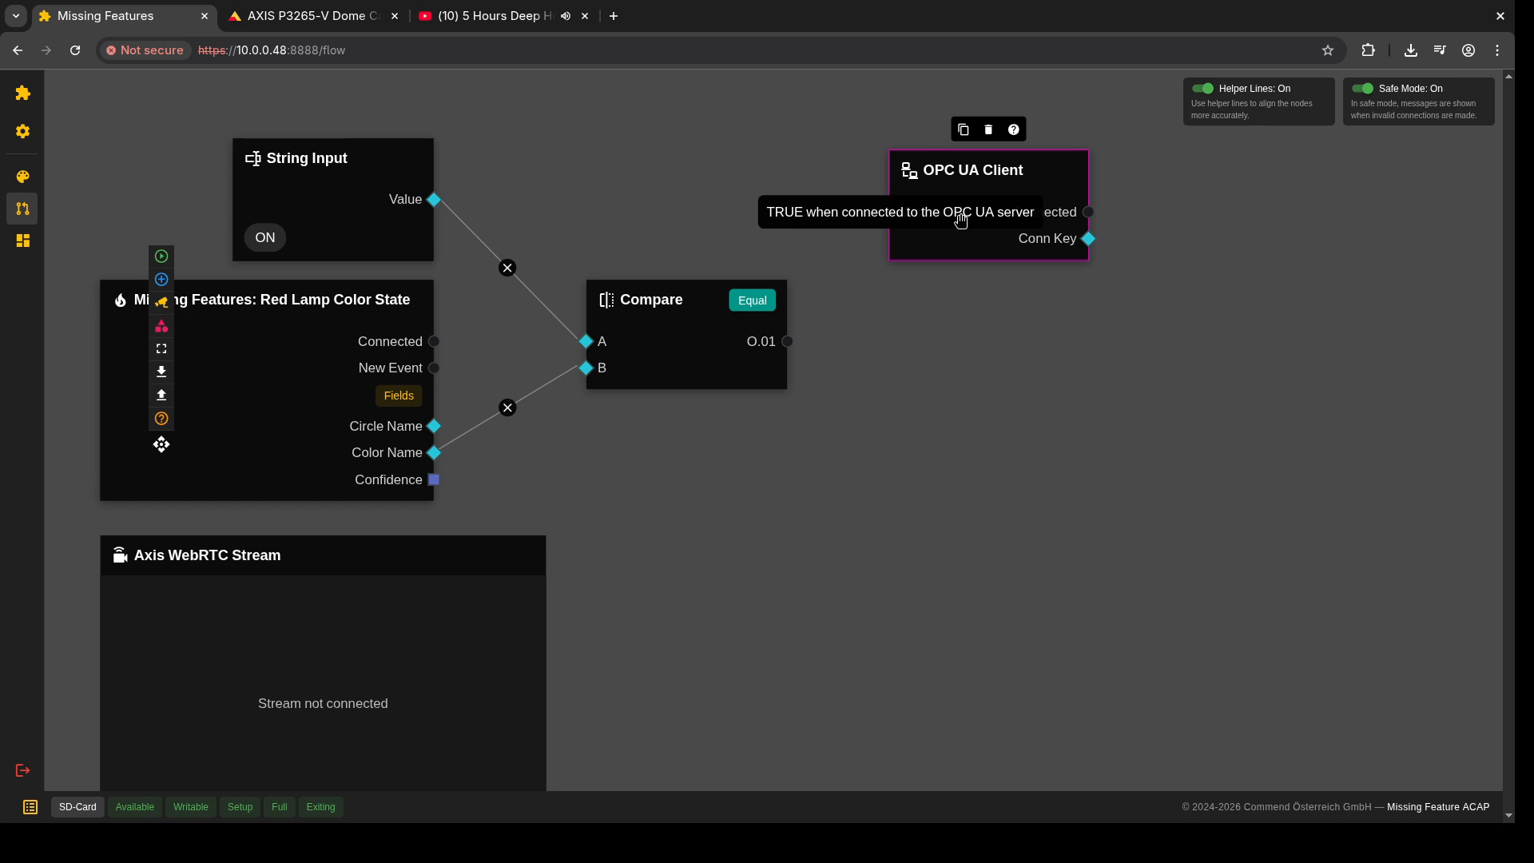
Step: Add an Enable Input node above String Input, connect its True output to the OPC UA Client's Connect input, and align both nodes
click(161, 279)
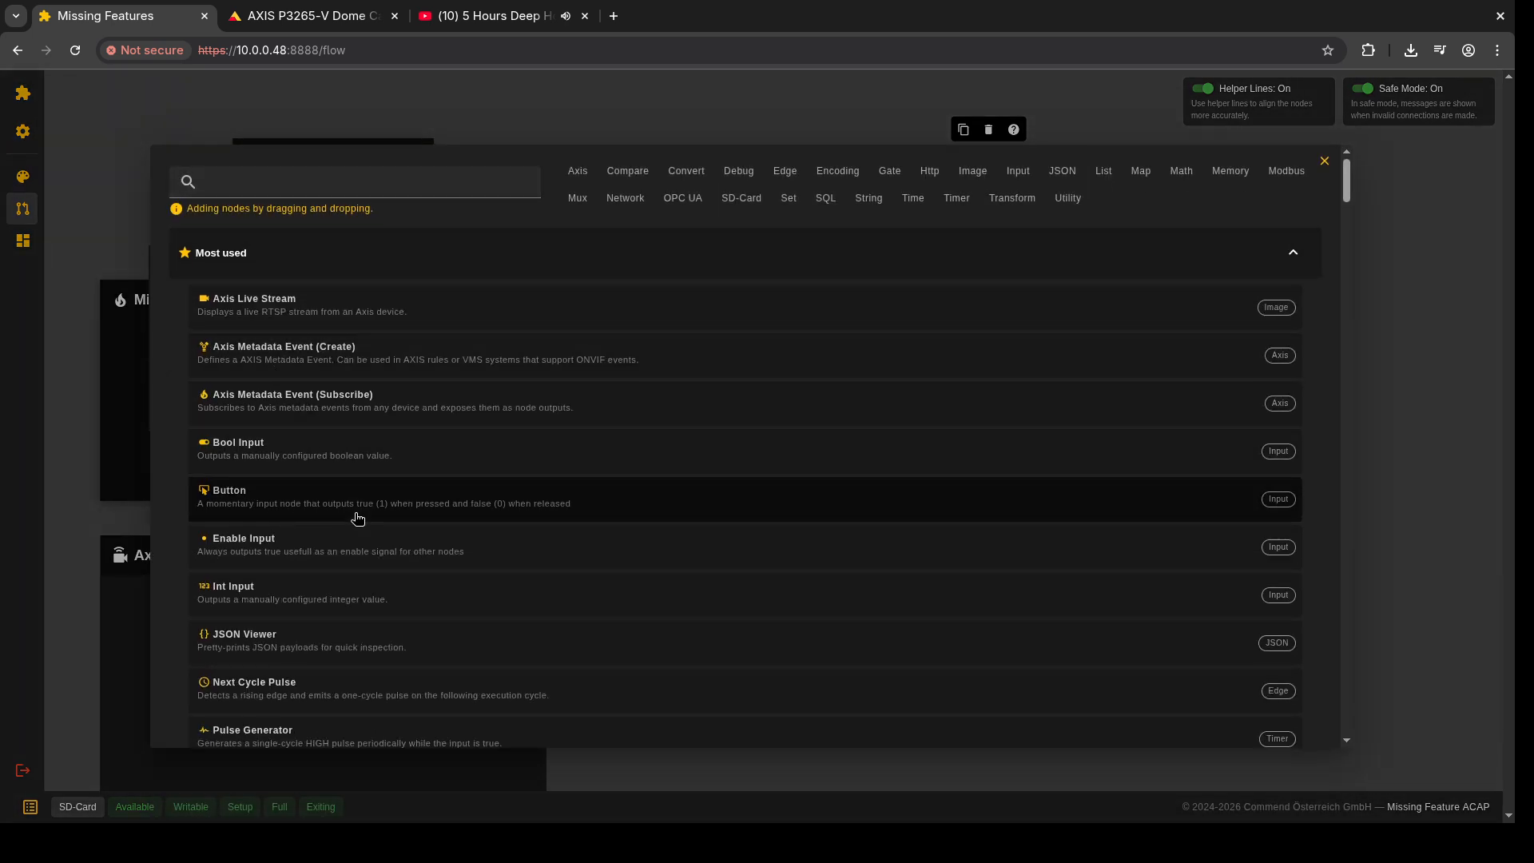
drag(359, 552, 653, 162)
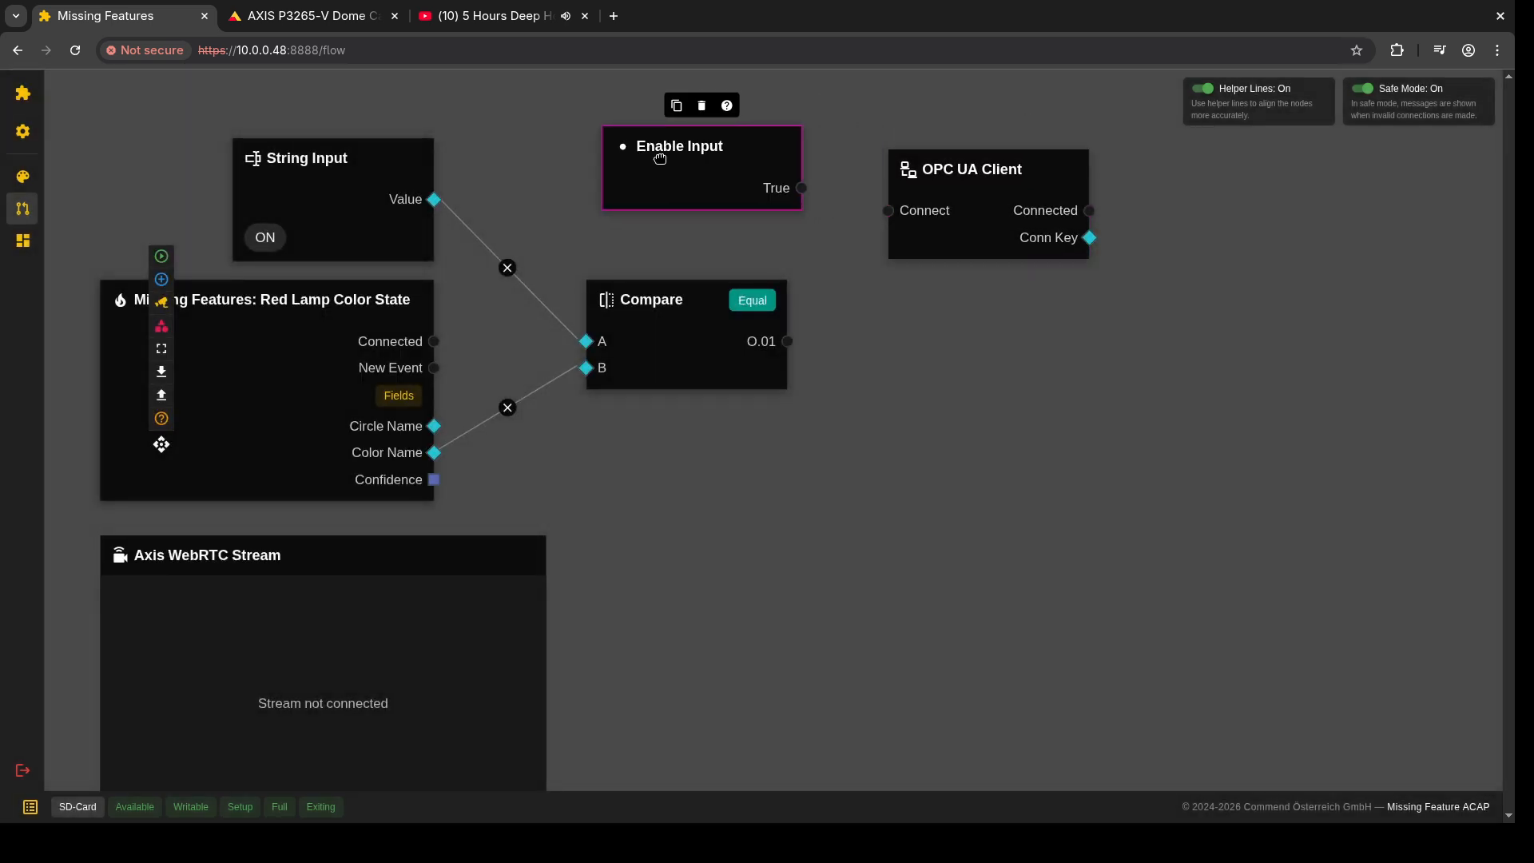
drag(947, 371, 988, 536)
drag(765, 347, 927, 377)
drag(1018, 387, 977, 275)
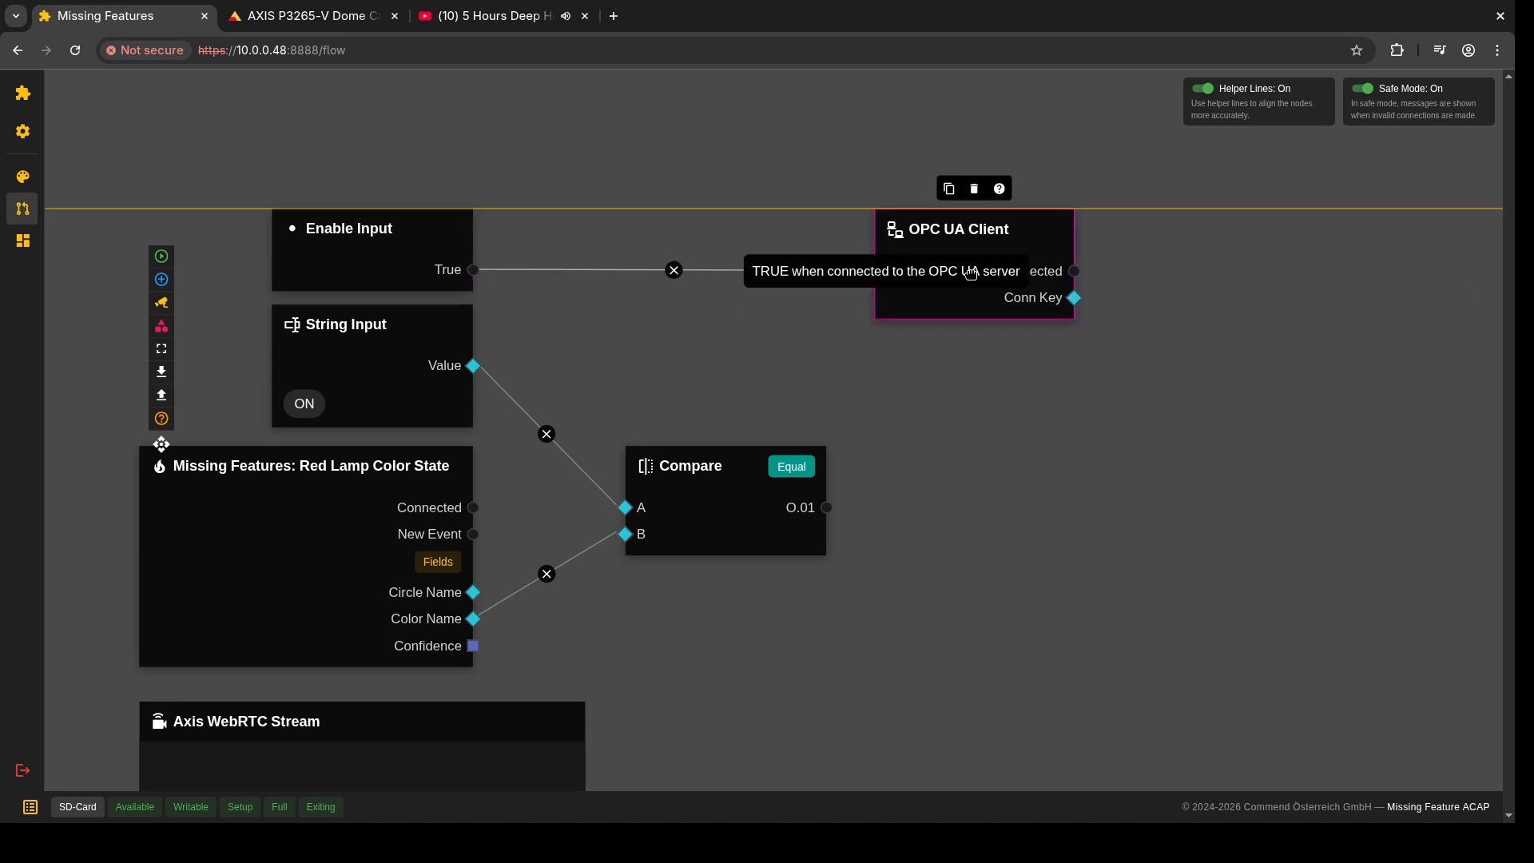
click(996, 538)
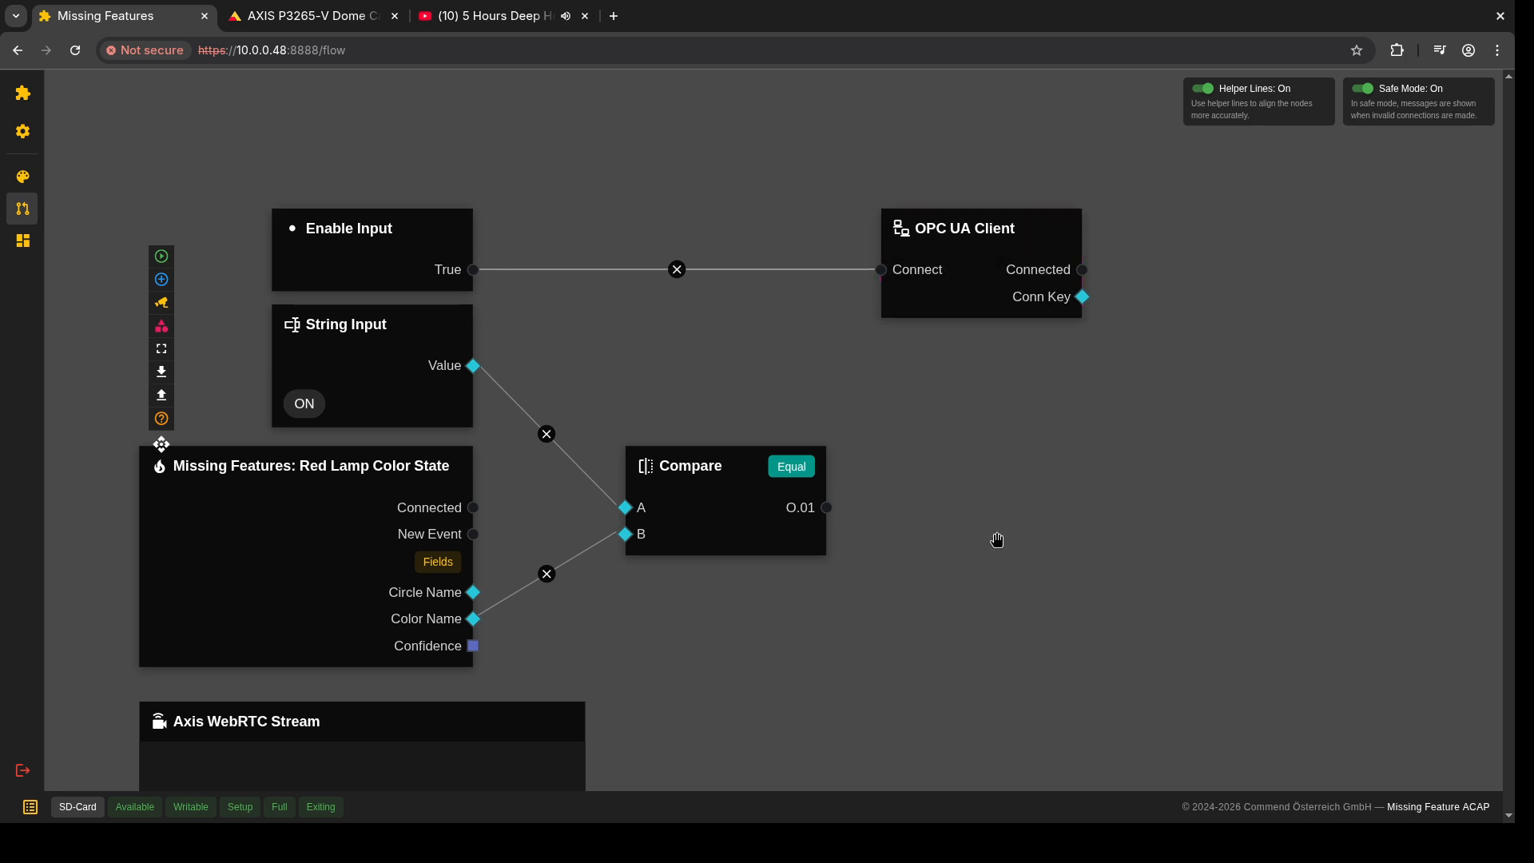
Step: Add an OPC UA Write node below and beyond the OPC UA Client, and connect the client's Conn Key output to it
click(161, 279)
click(692, 200)
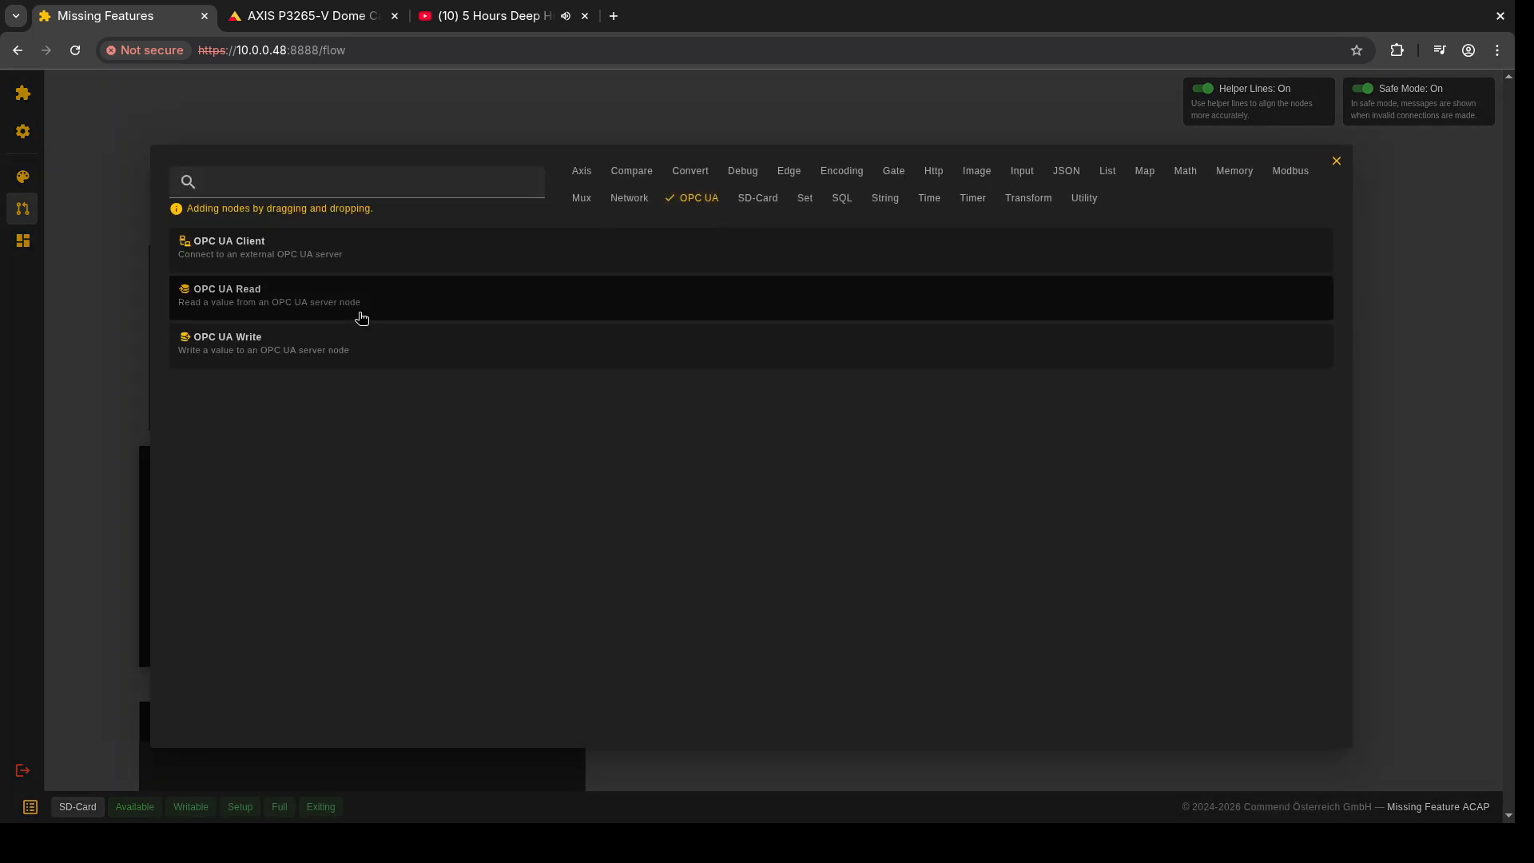
drag(339, 343, 352, 350)
drag(1151, 395, 1151, 395)
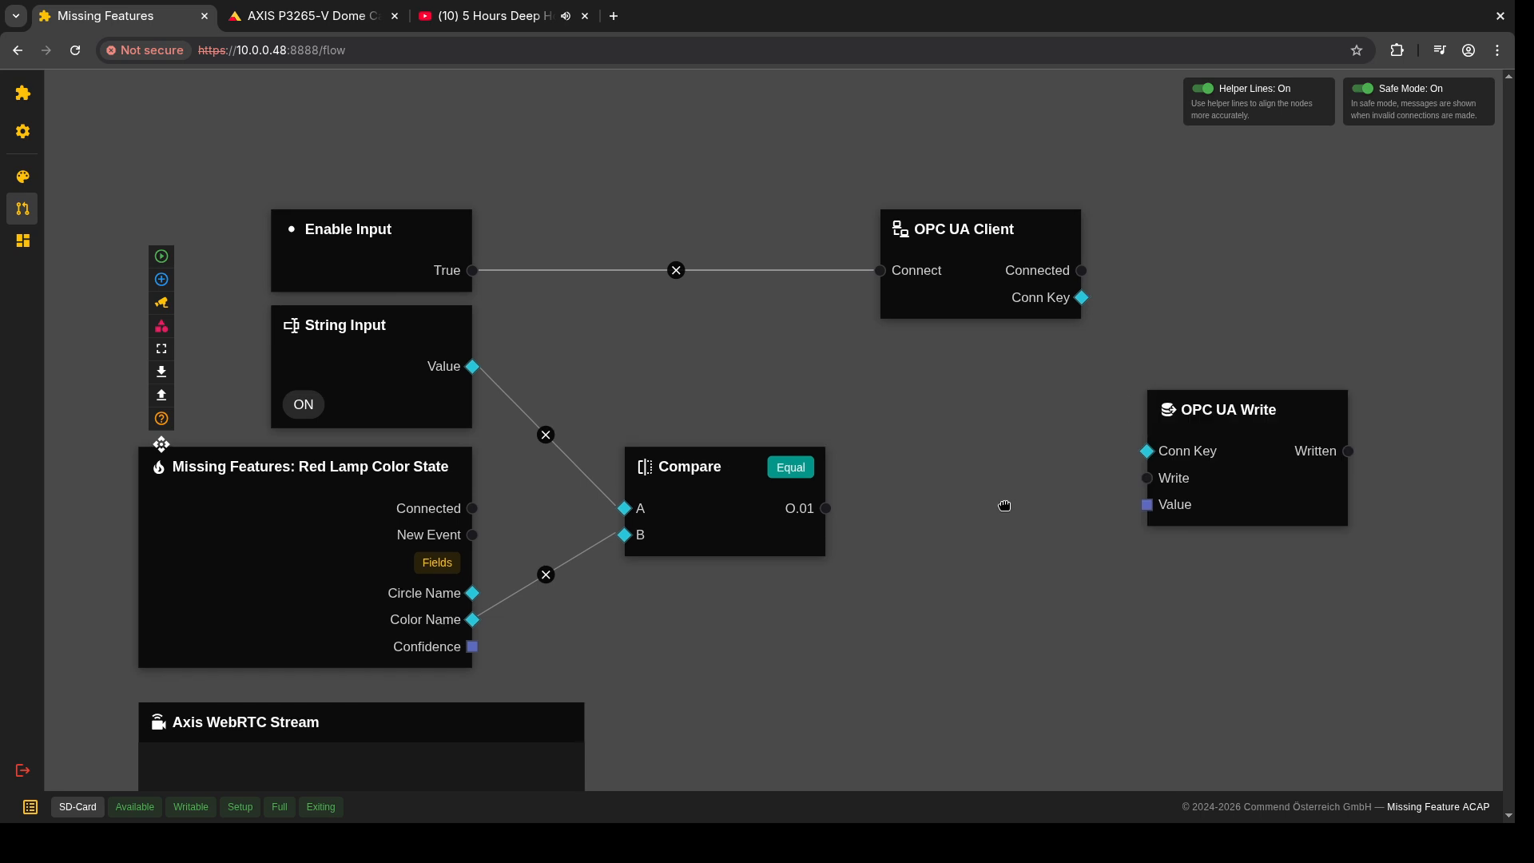
drag(1004, 506, 938, 480)
click(1159, 424)
drag(1159, 424, 1176, 426)
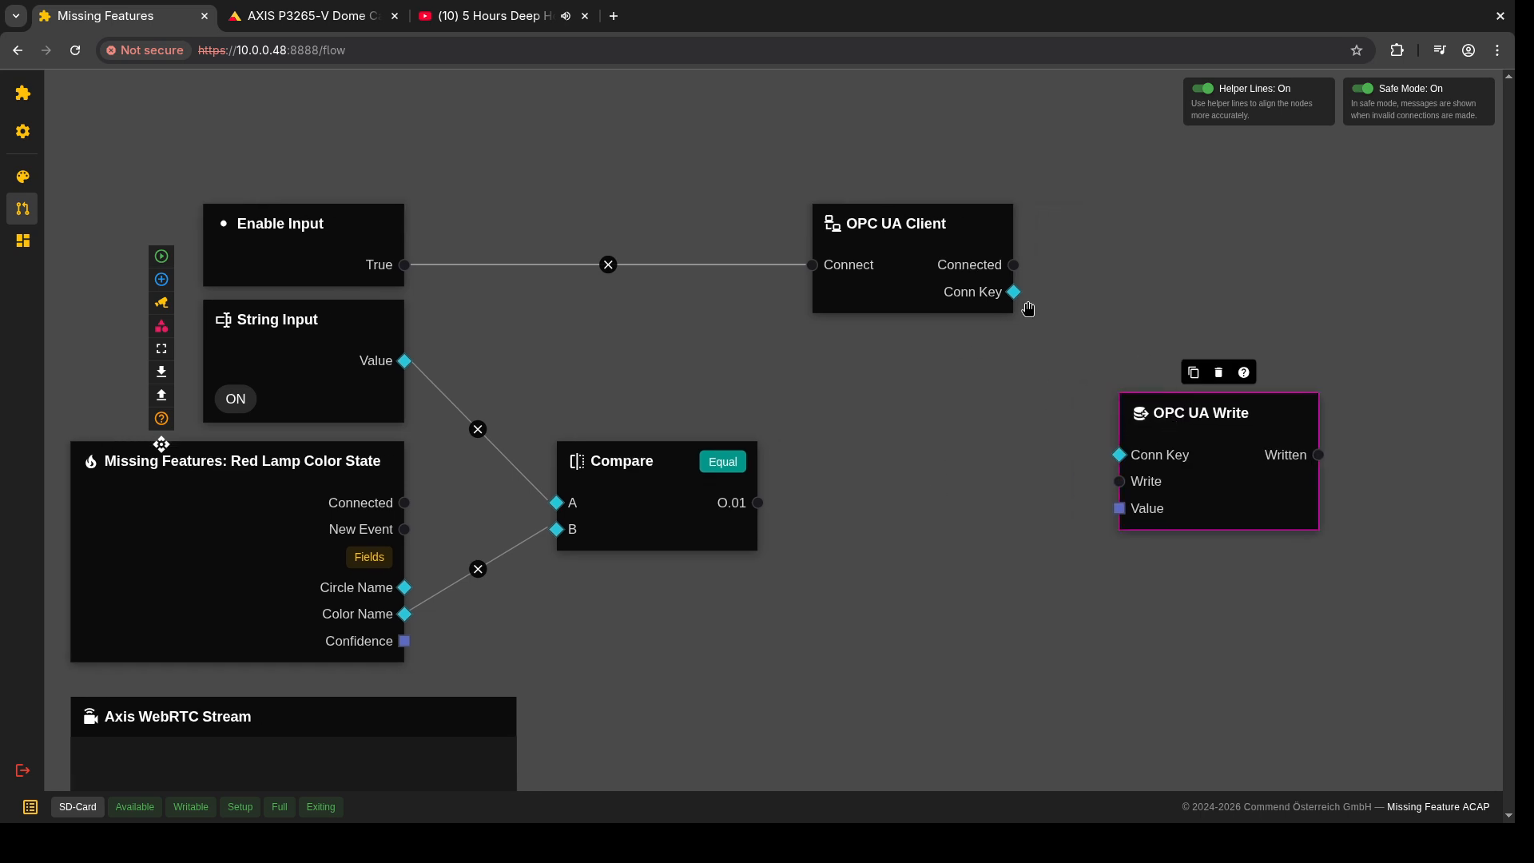
drag(1014, 292, 1107, 453)
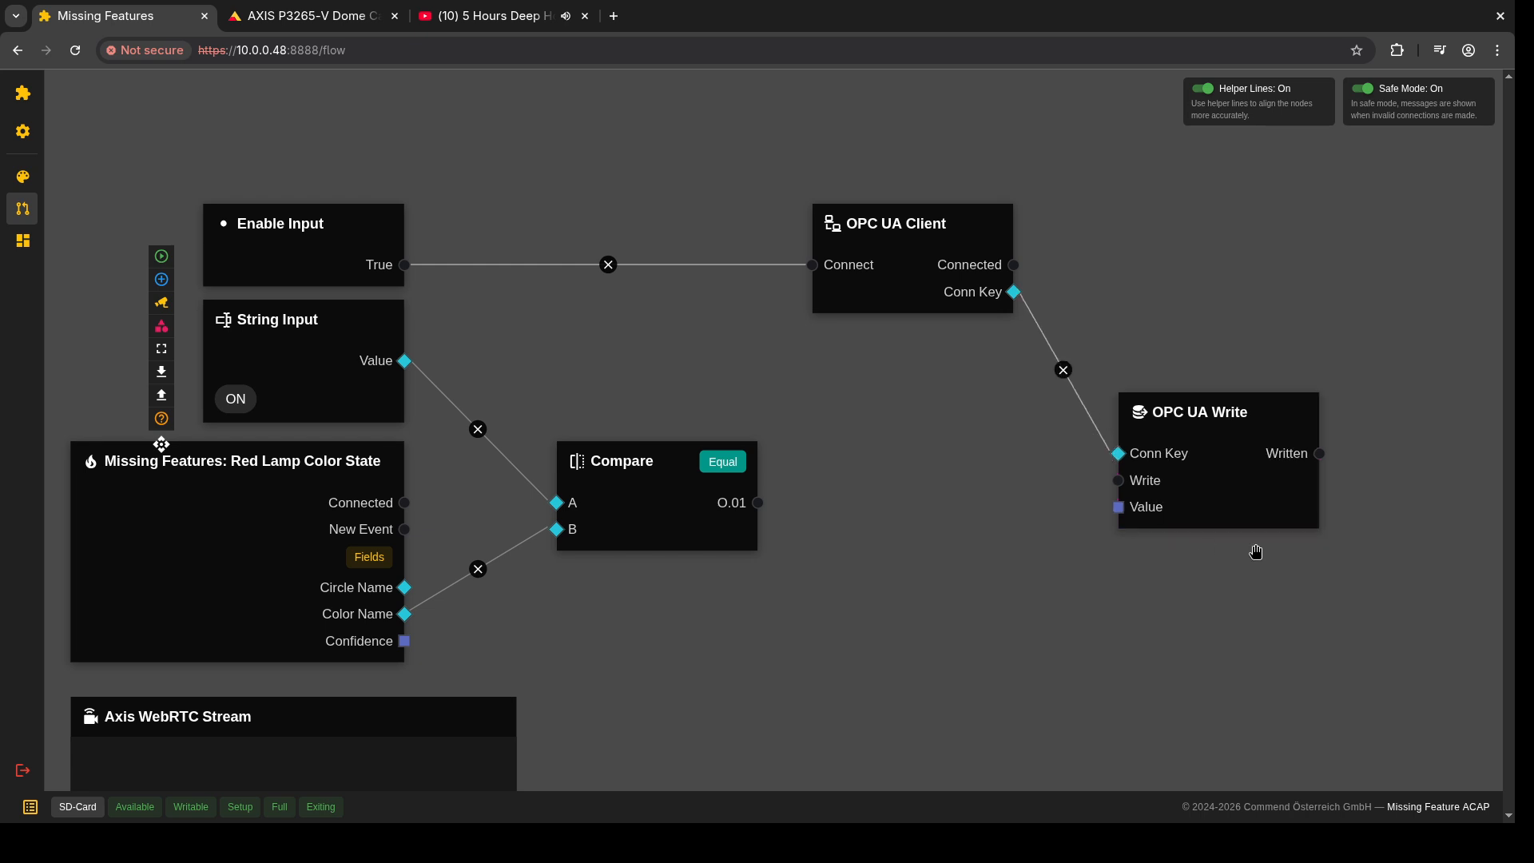
Step: Configure the OPC UA Write node with Boolean as the value data type and ns=1;s=Flag as the Node ID
drag(1212, 500, 1217, 519)
click(1211, 505)
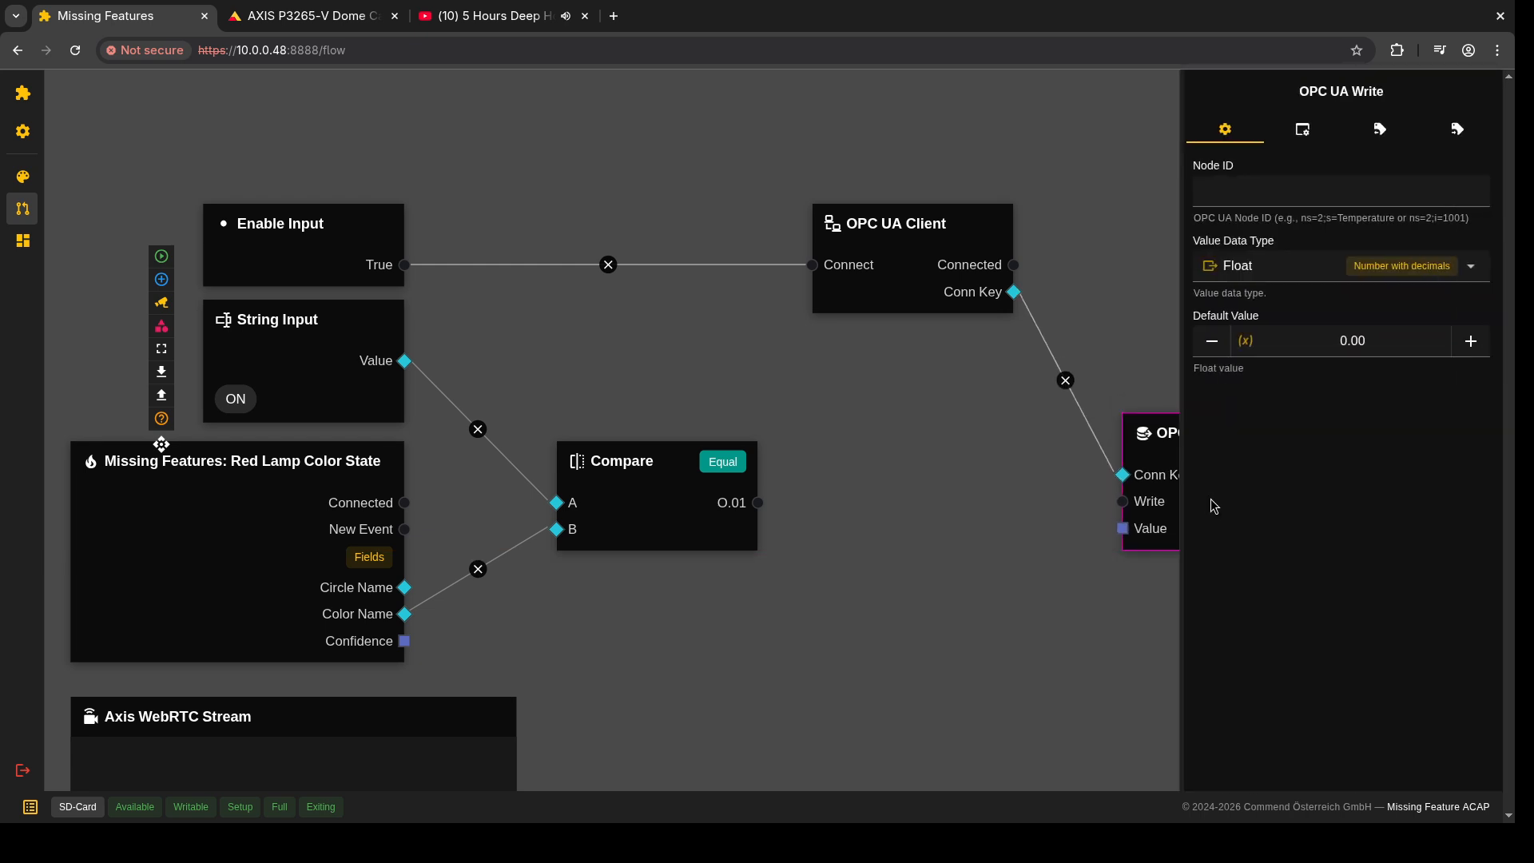
click(1288, 267)
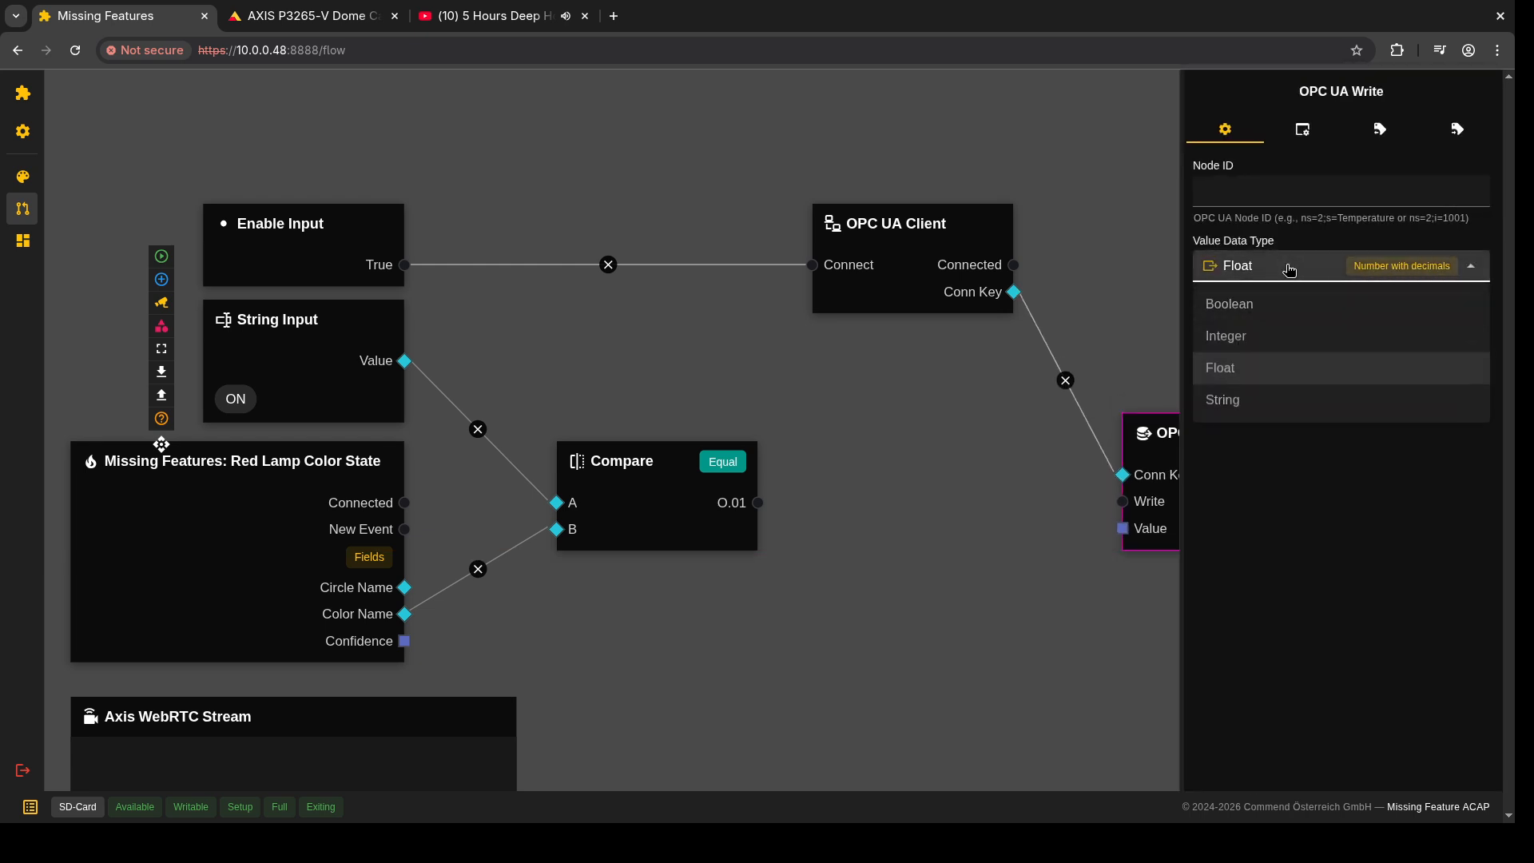
click(1280, 318)
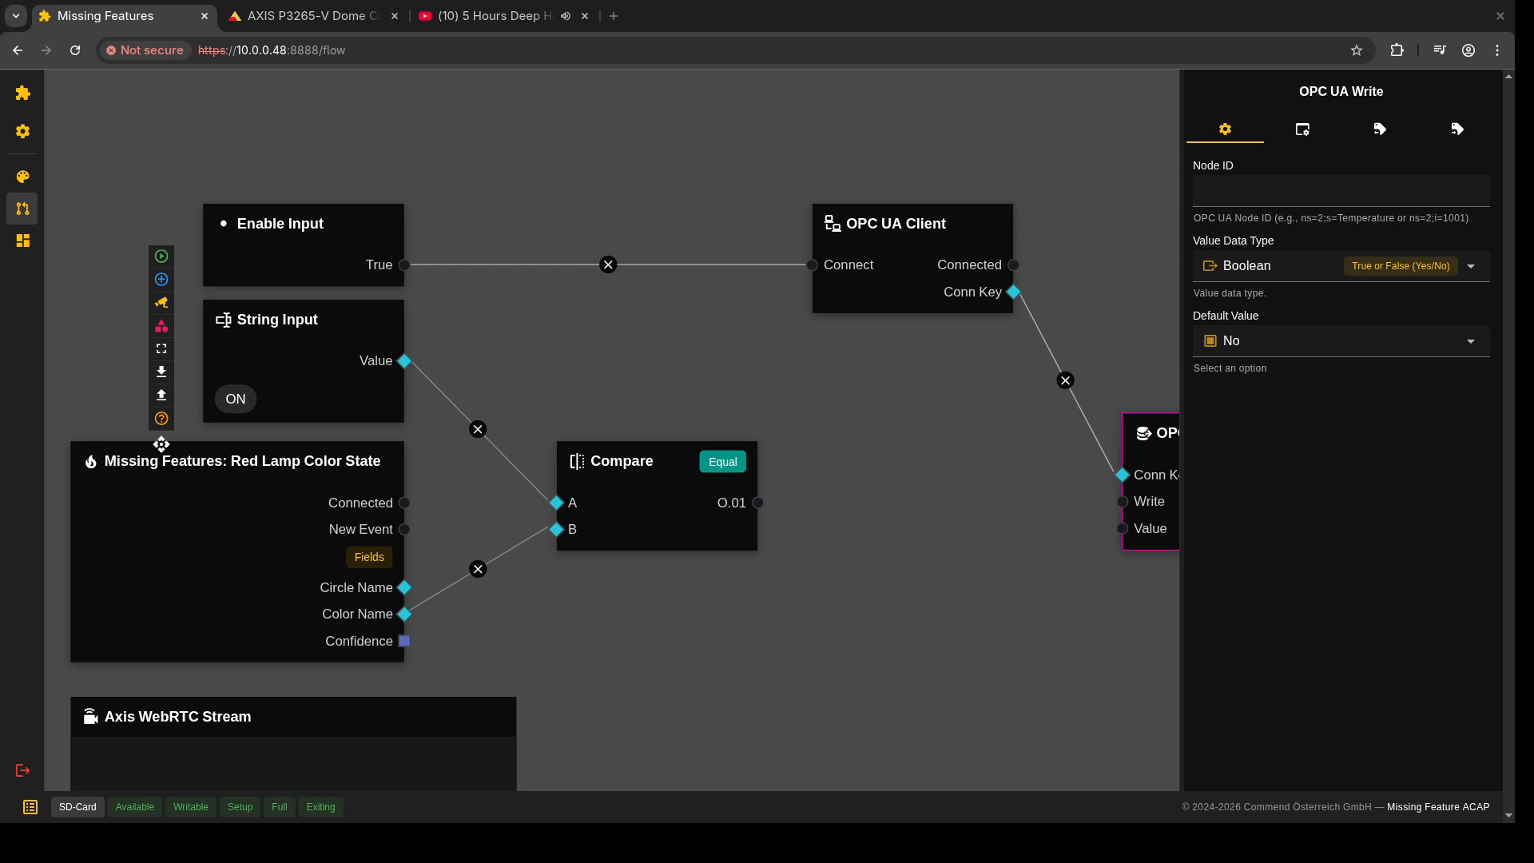
click(1256, 196)
text(ns=1;s=Flag)
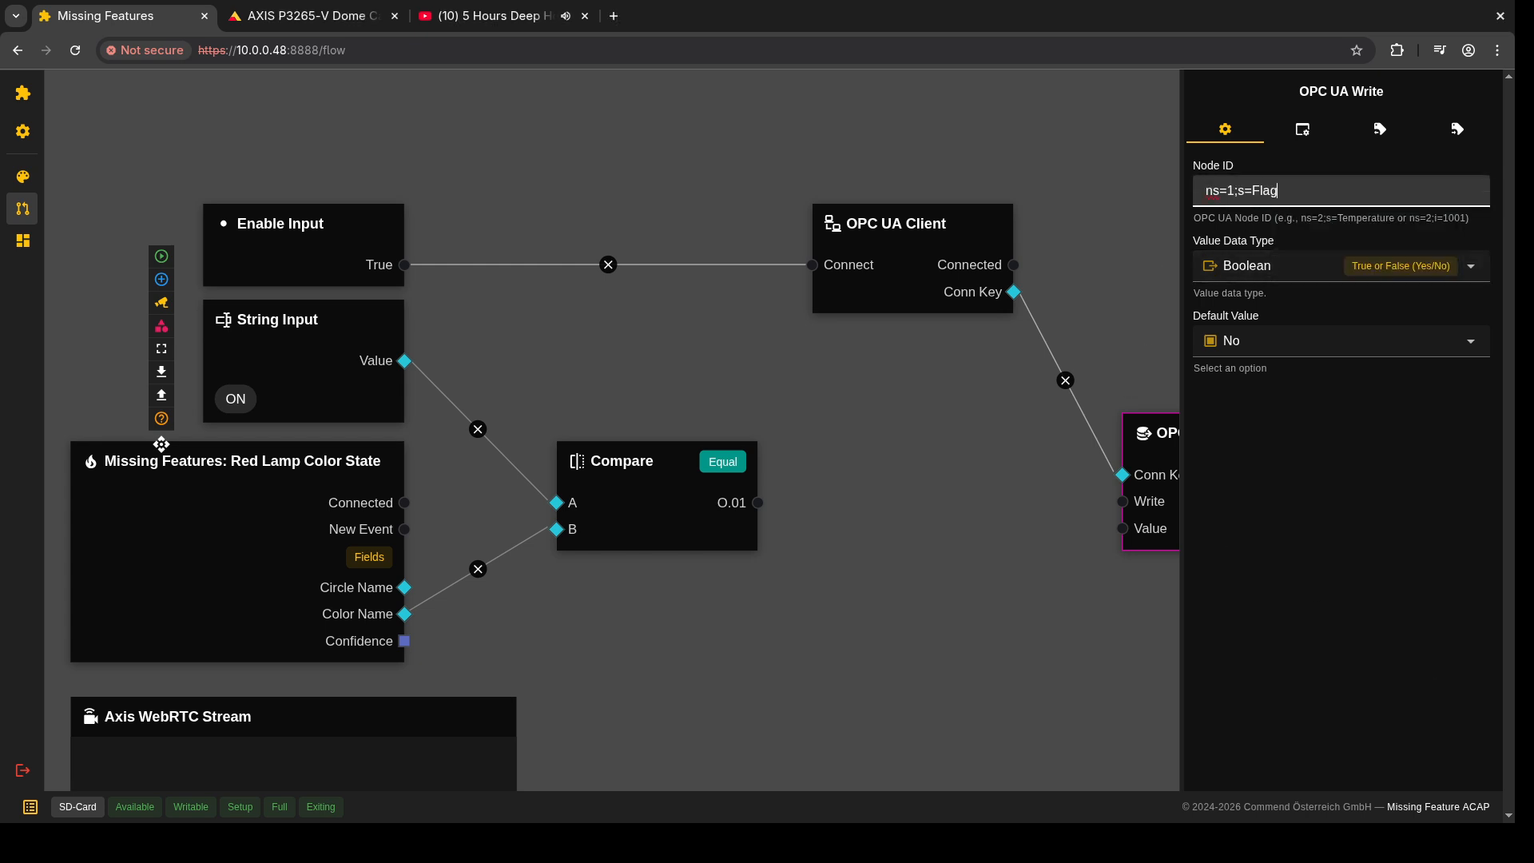
click(929, 532)
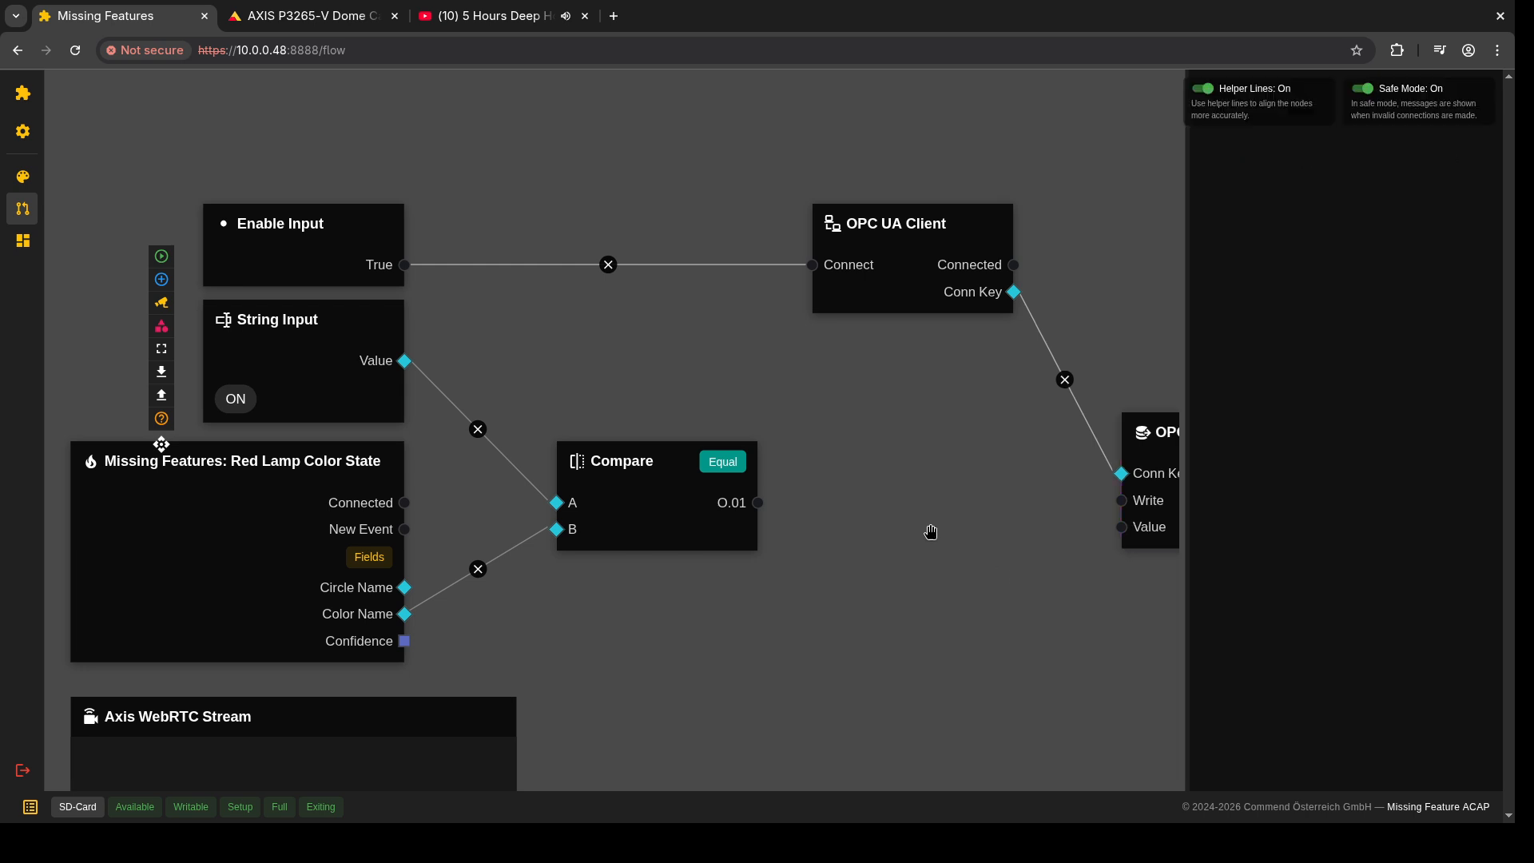
Step: Place the OPC UA Client above Compare, move OPC UA Write closer, and connect Compare's output to its Write input
drag(929, 274, 674, 274)
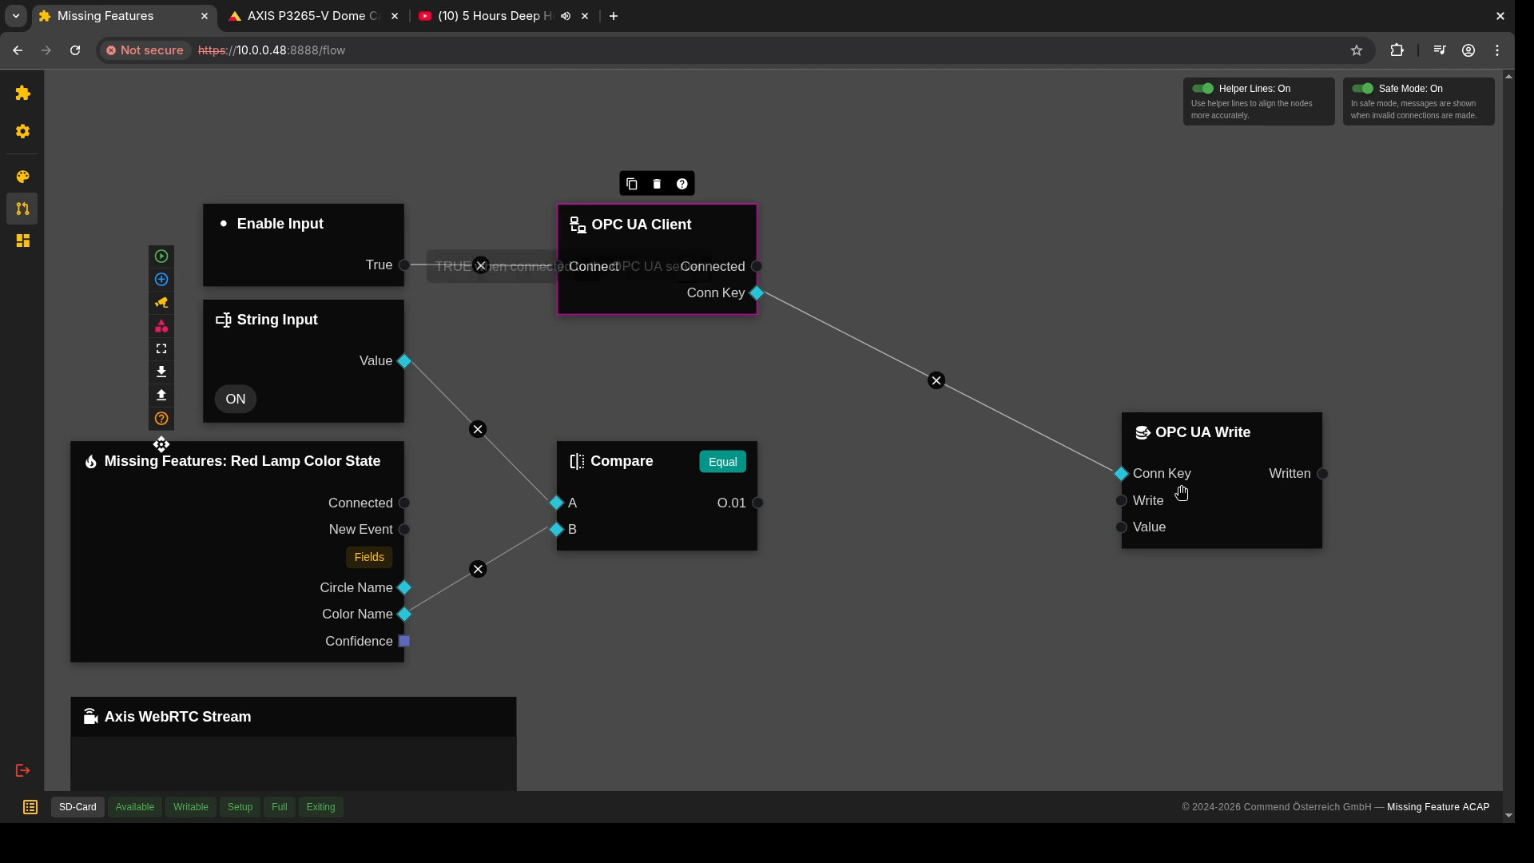
drag(1183, 479, 1005, 480)
drag(757, 502, 999, 480)
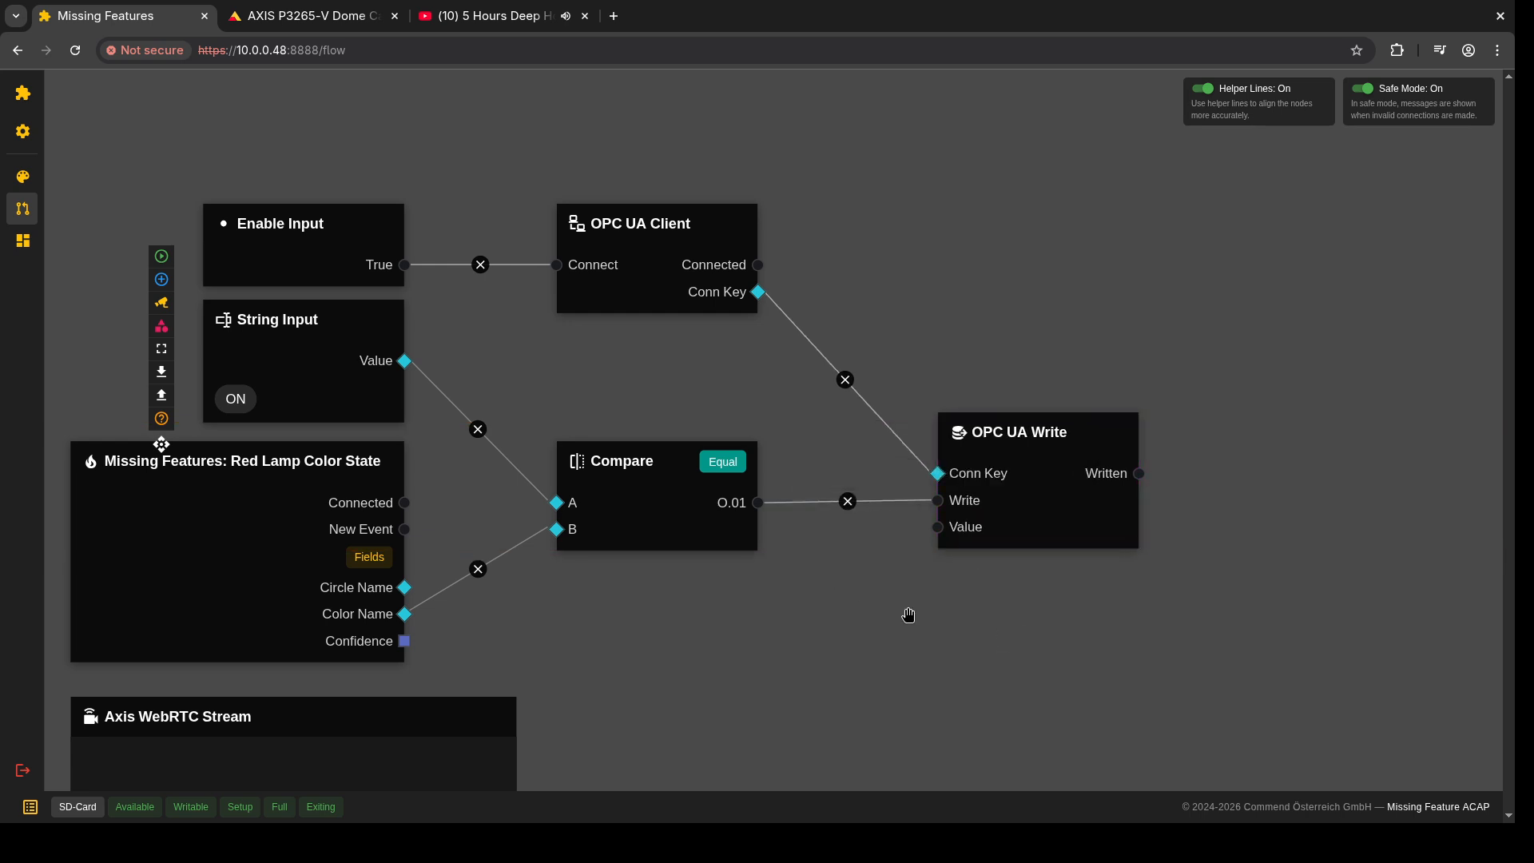
drag(989, 603, 1033, 464)
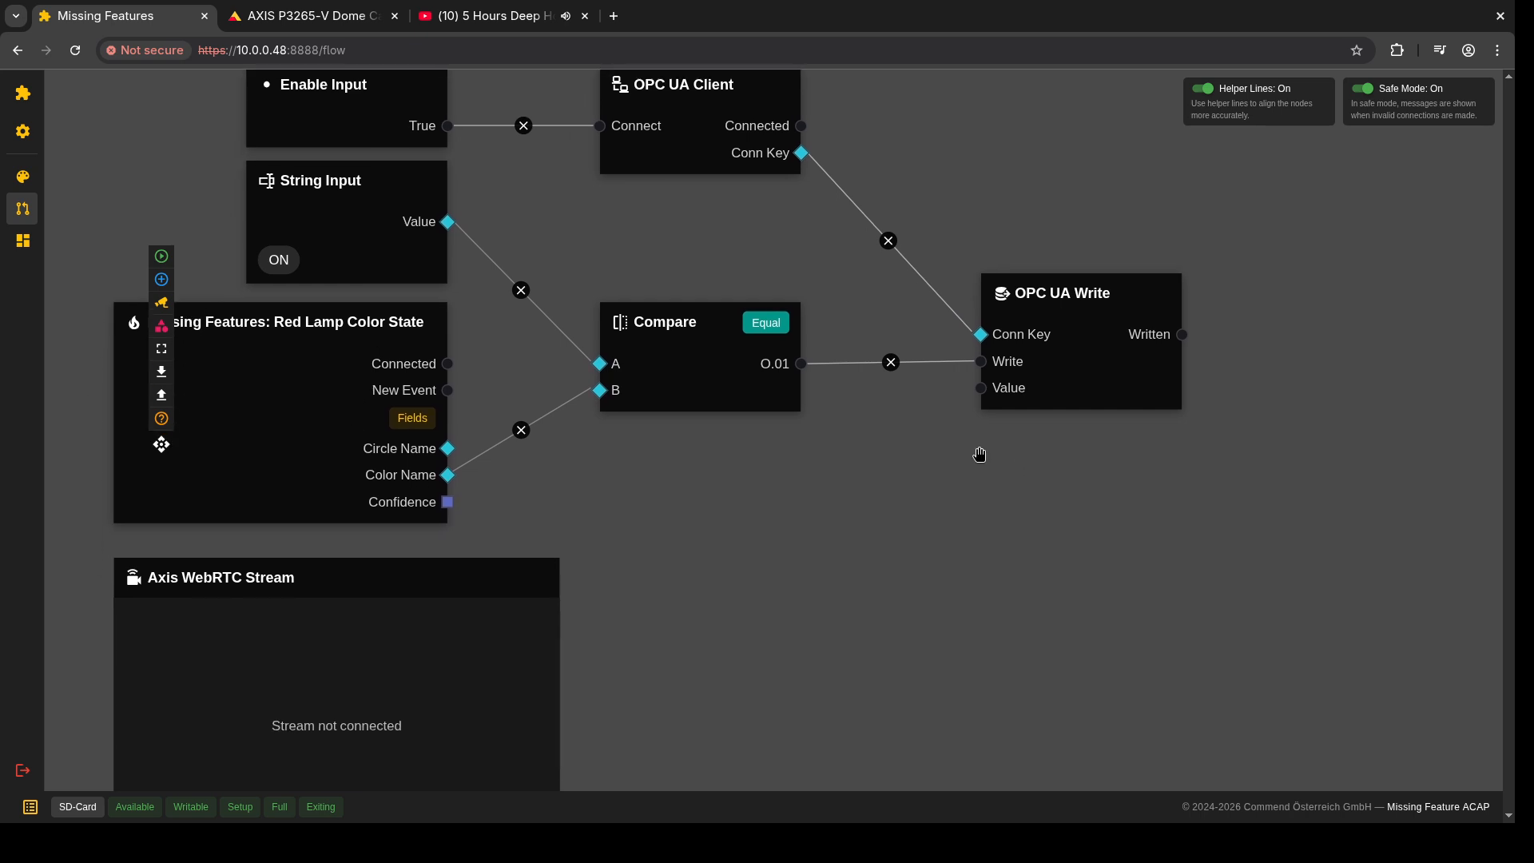
Step: Remove the link from Compare to OPC UA Write's Write input and connect Compare's O.01 output to its Value input instead
click(892, 361)
drag(797, 364, 981, 388)
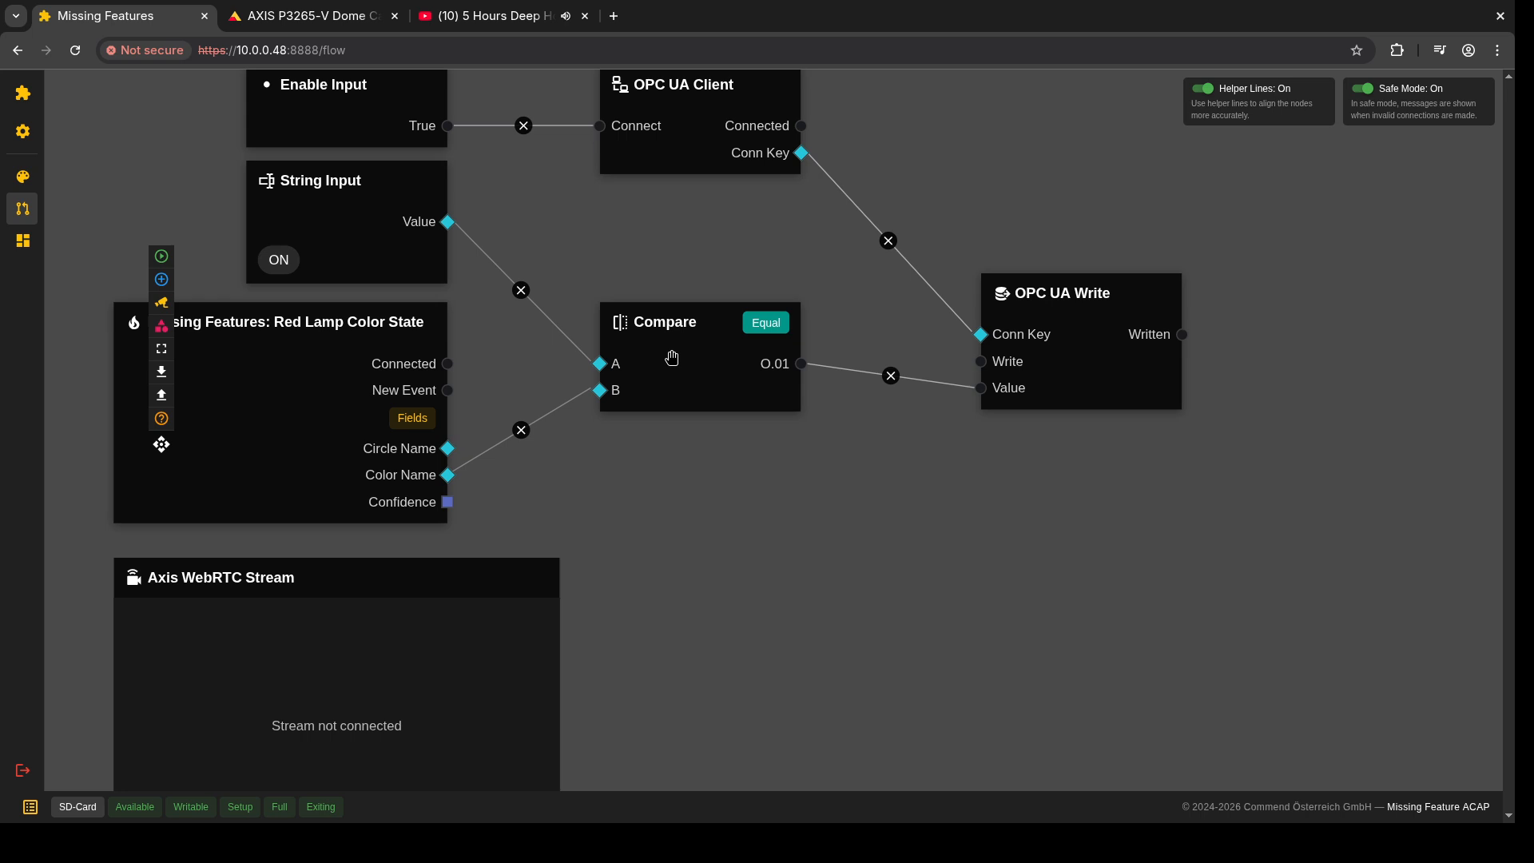
Step: Add a Next Cycle Pulse node below Compare, with New Event connected to its Trigger and its Pulse output to OPC UA Write's Write input
click(161, 280)
scroll(465, 411, down, 4)
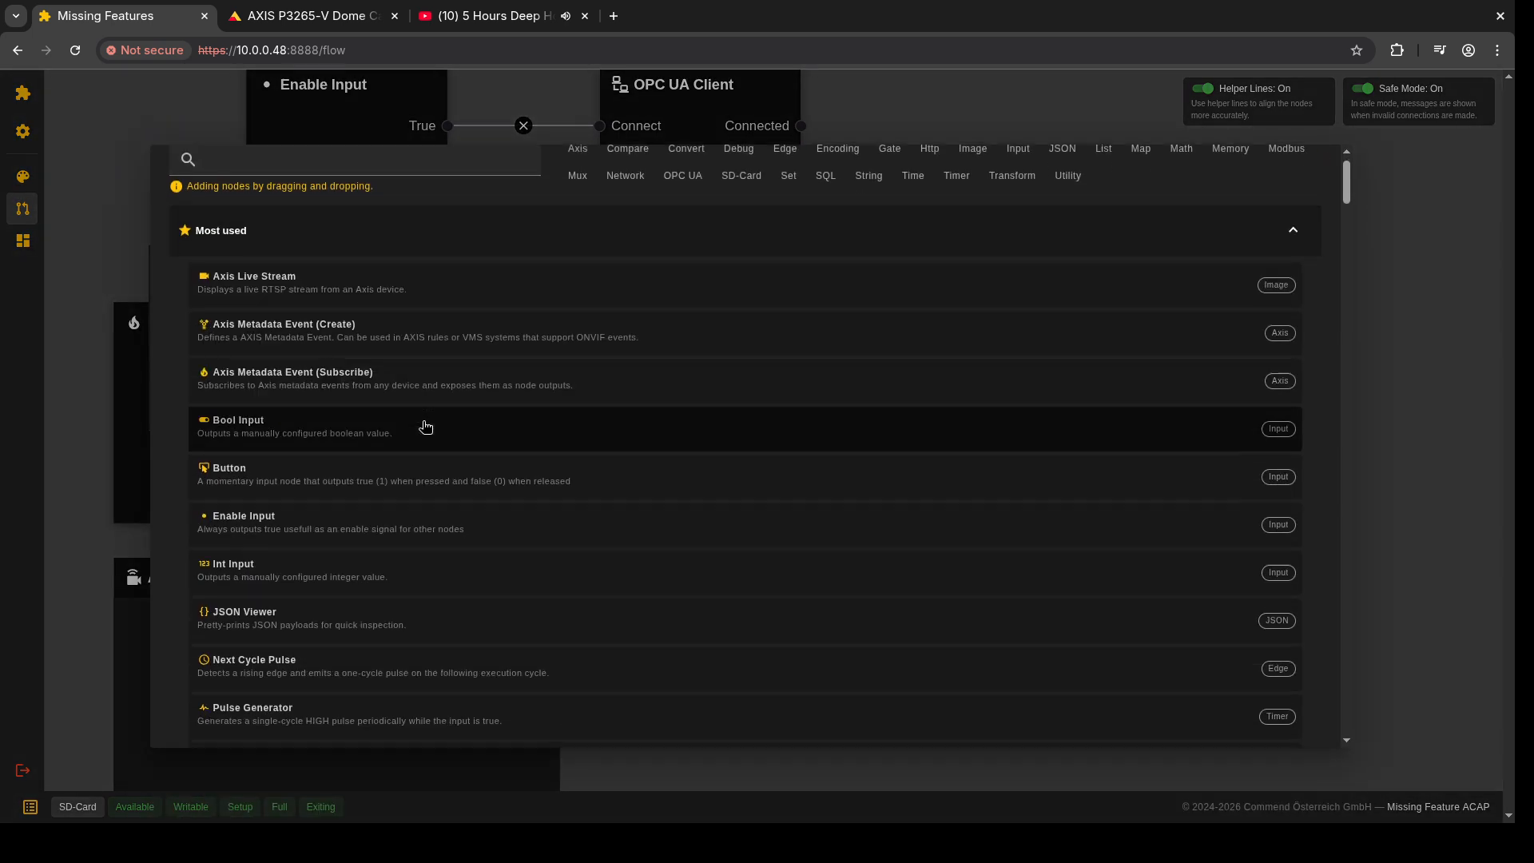
scroll(425, 427, down, 1)
drag(228, 595, 653, 478)
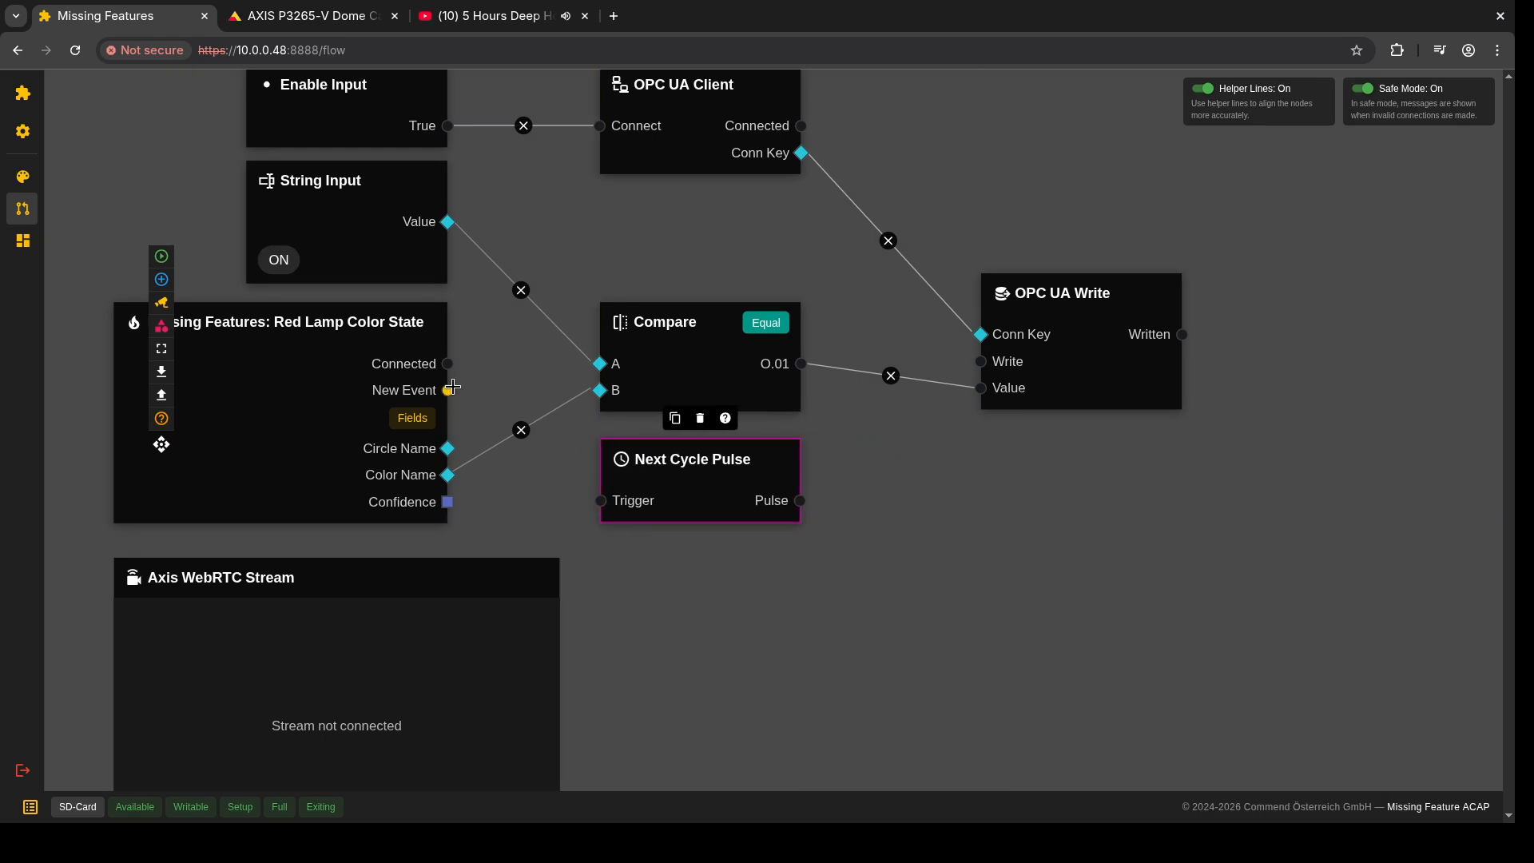
drag(452, 388, 583, 505)
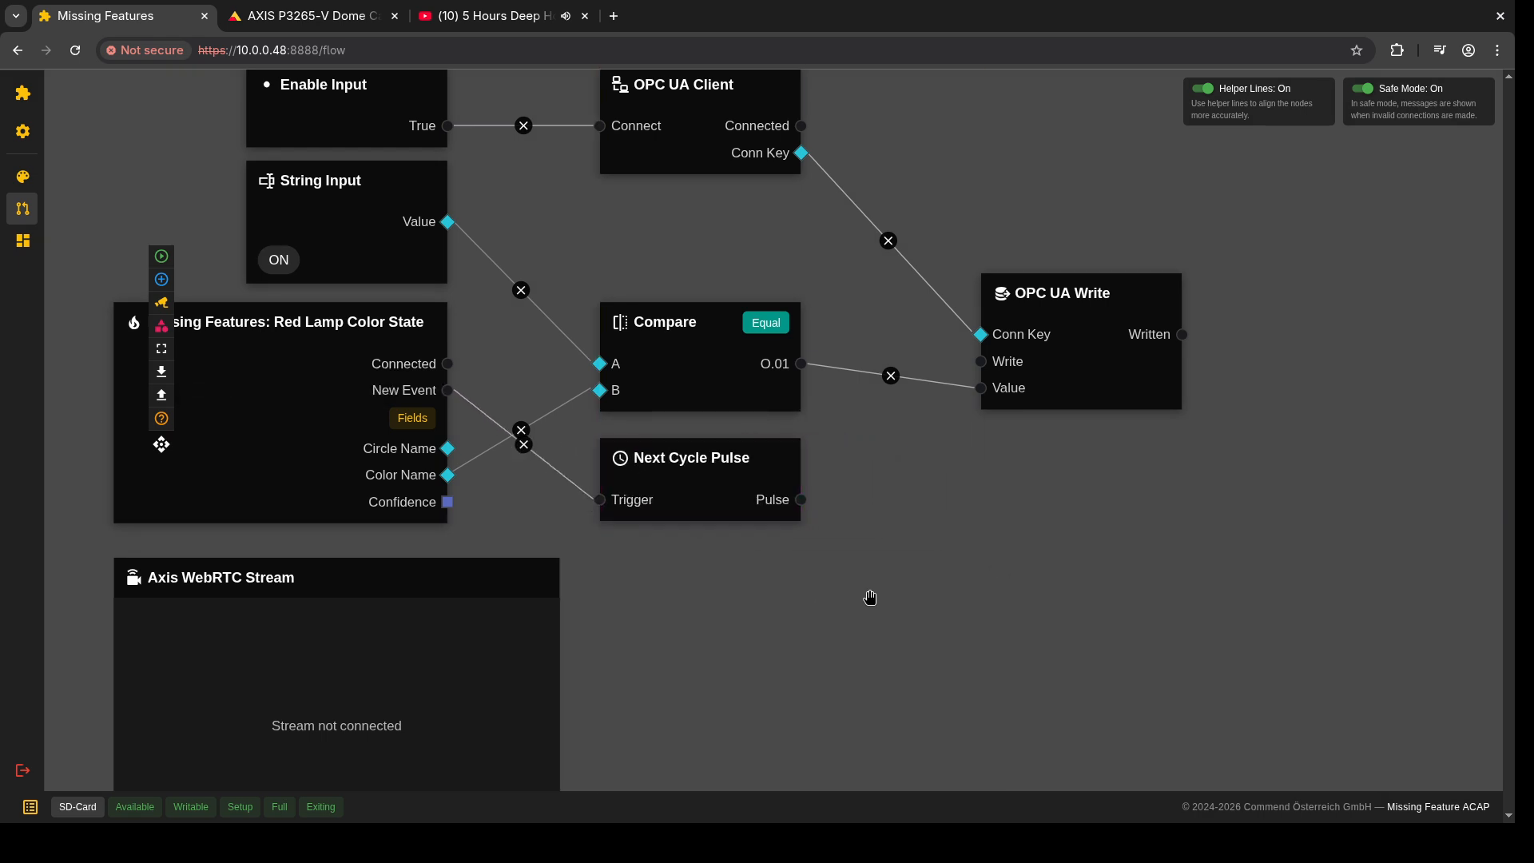
drag(800, 500, 981, 361)
Step: Add bend points to the Pulse, Compare output, New Event and Color Name connections to route them neatly between the nodes
drag(854, 462, 880, 500)
drag(931, 427, 862, 362)
drag(862, 361, 823, 386)
drag(560, 474, 513, 499)
drag(482, 444, 511, 390)
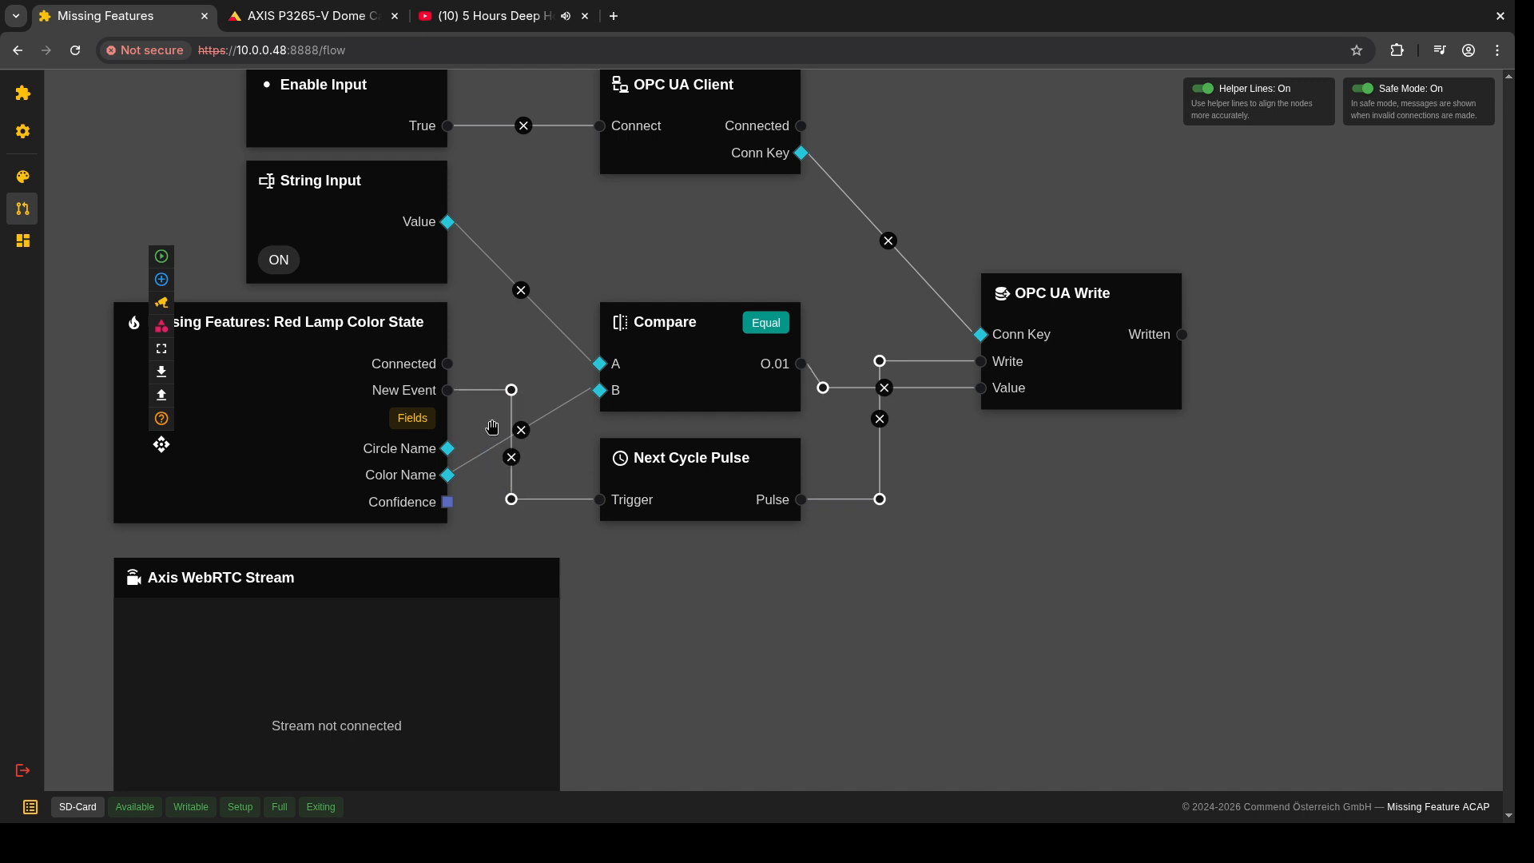
drag(485, 453, 544, 369)
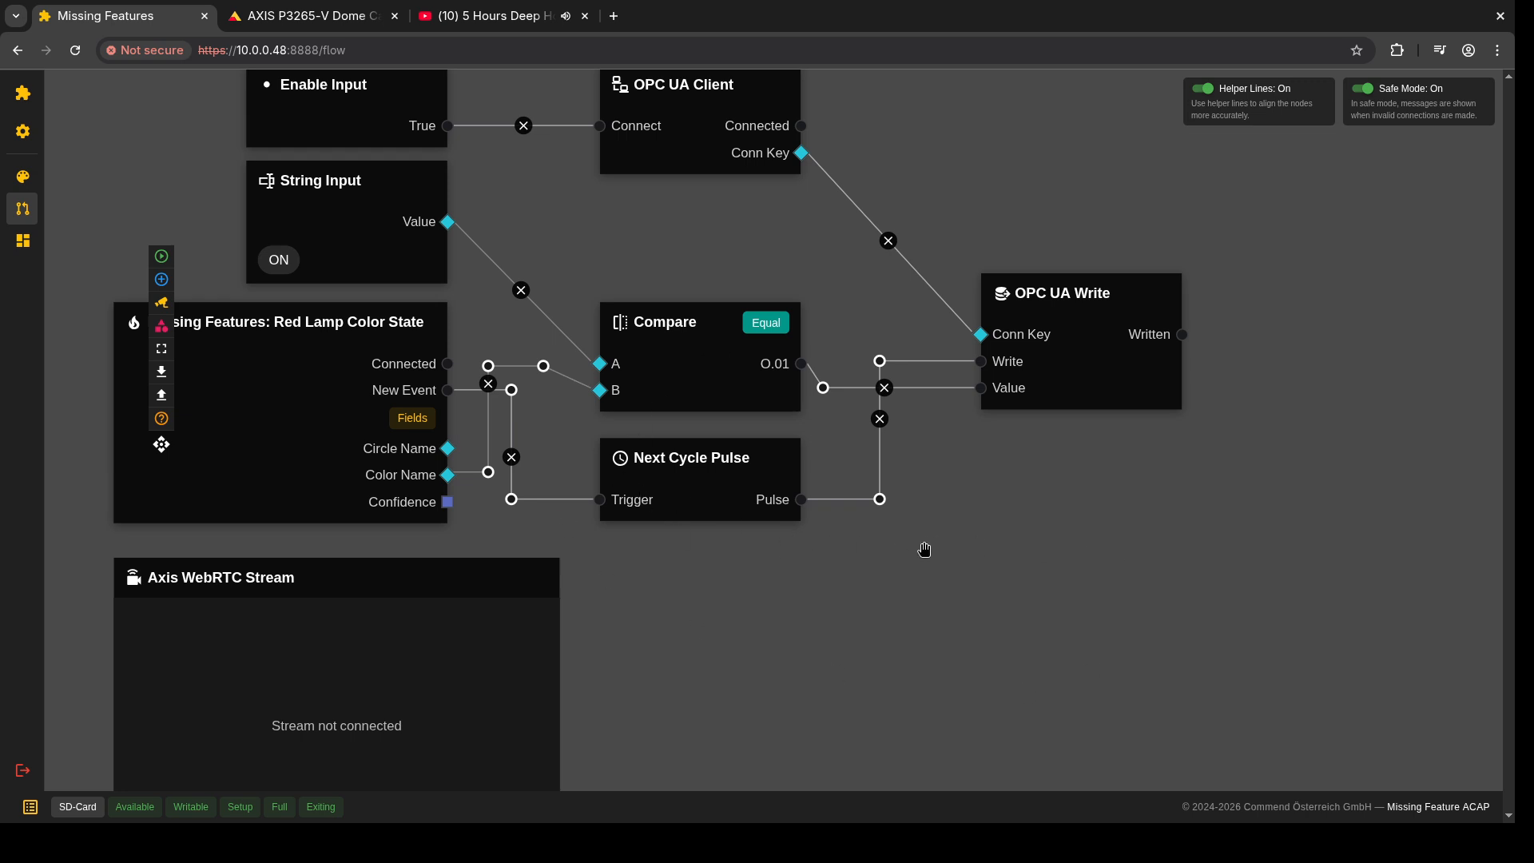
Step: Run the flow to check the live node values and camera stream, and stop it again
scroll(981, 513, down, 1)
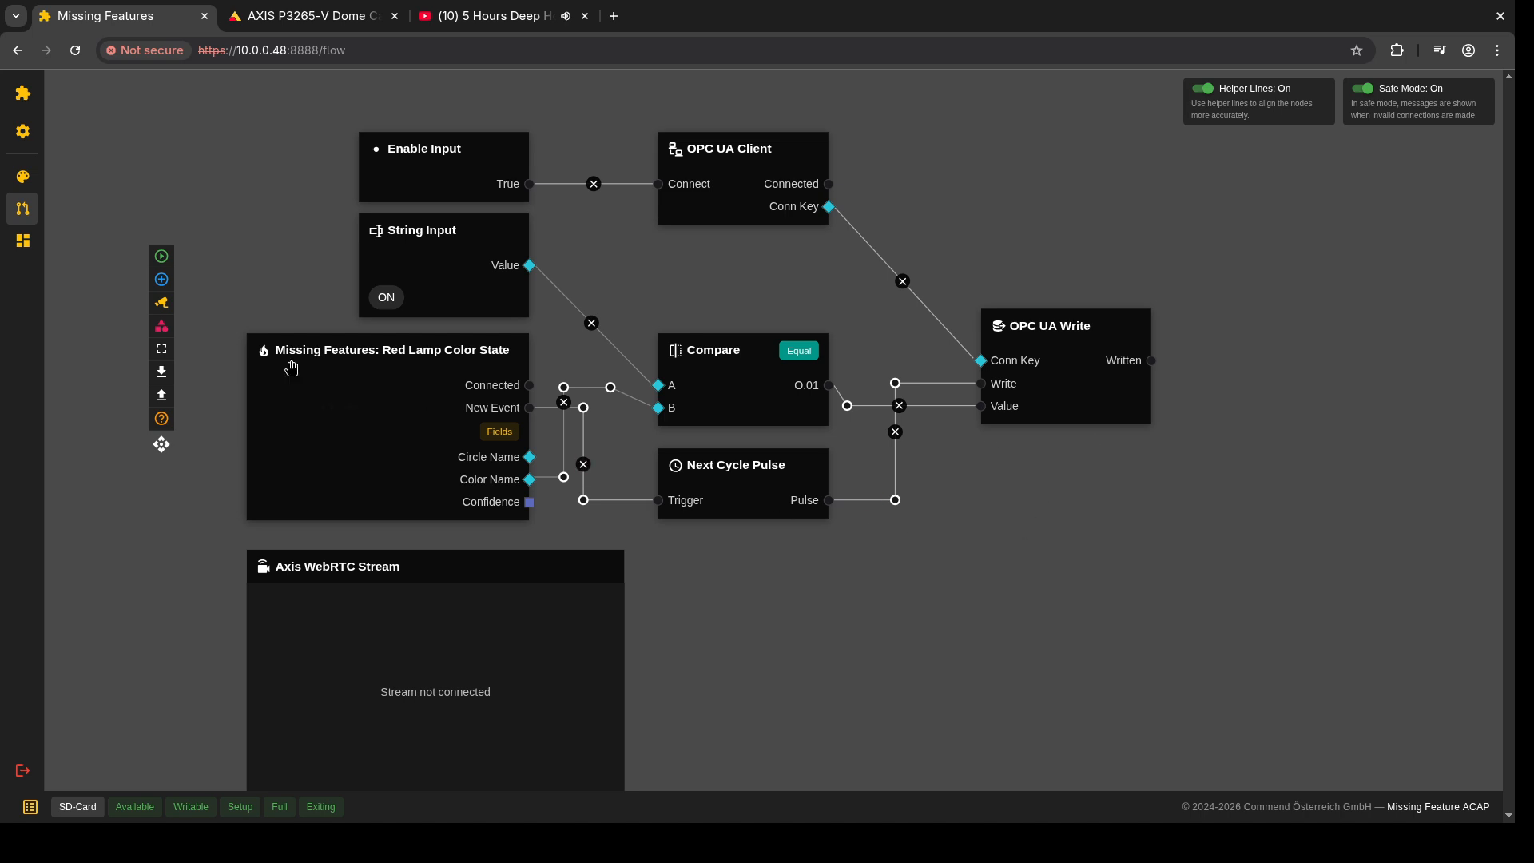
click(160, 256)
drag(1041, 576, 1007, 527)
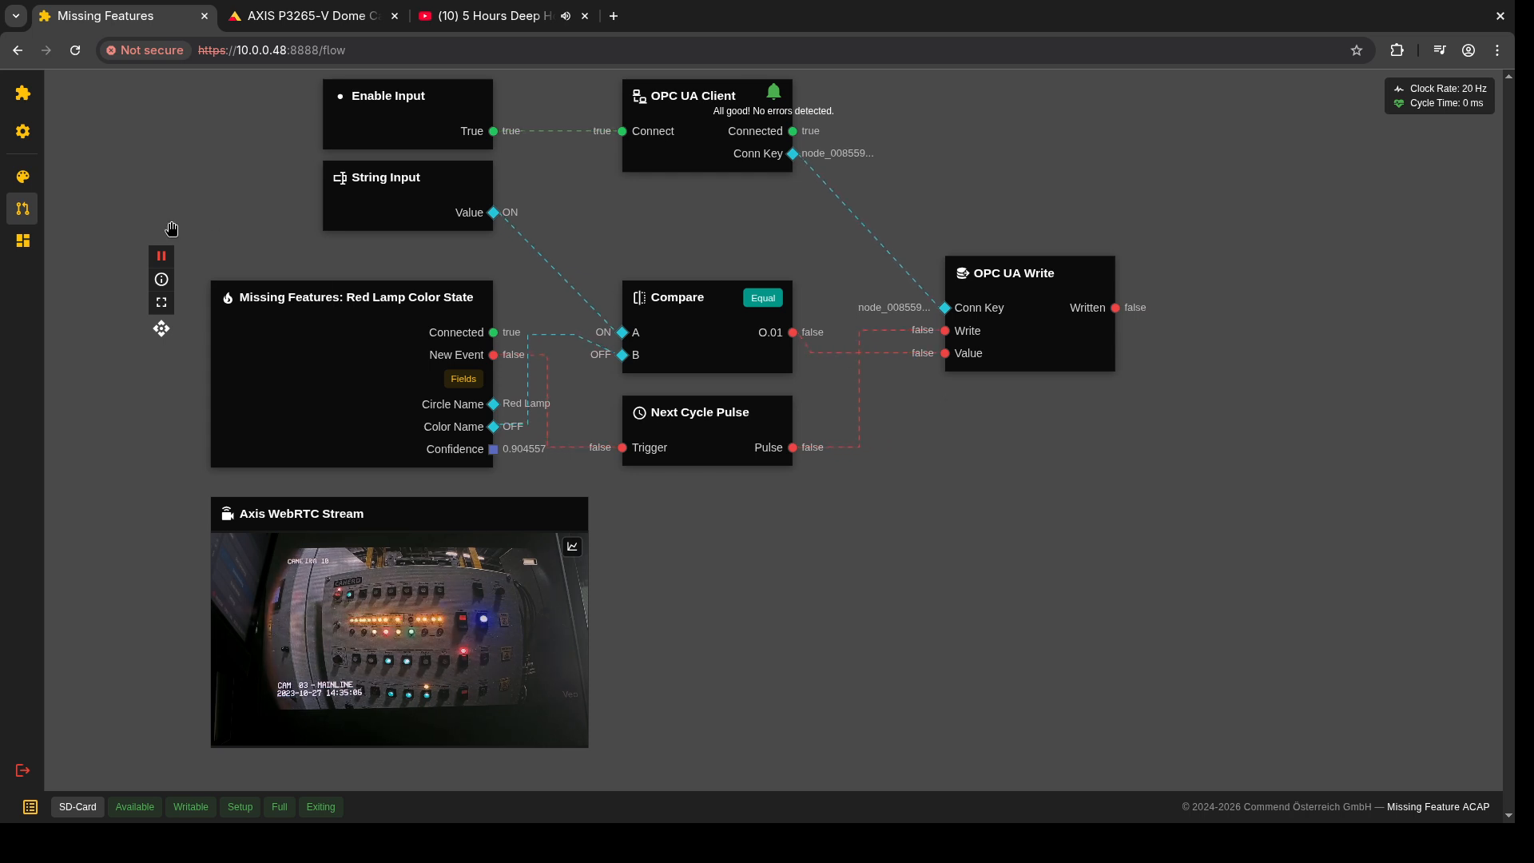
click(160, 256)
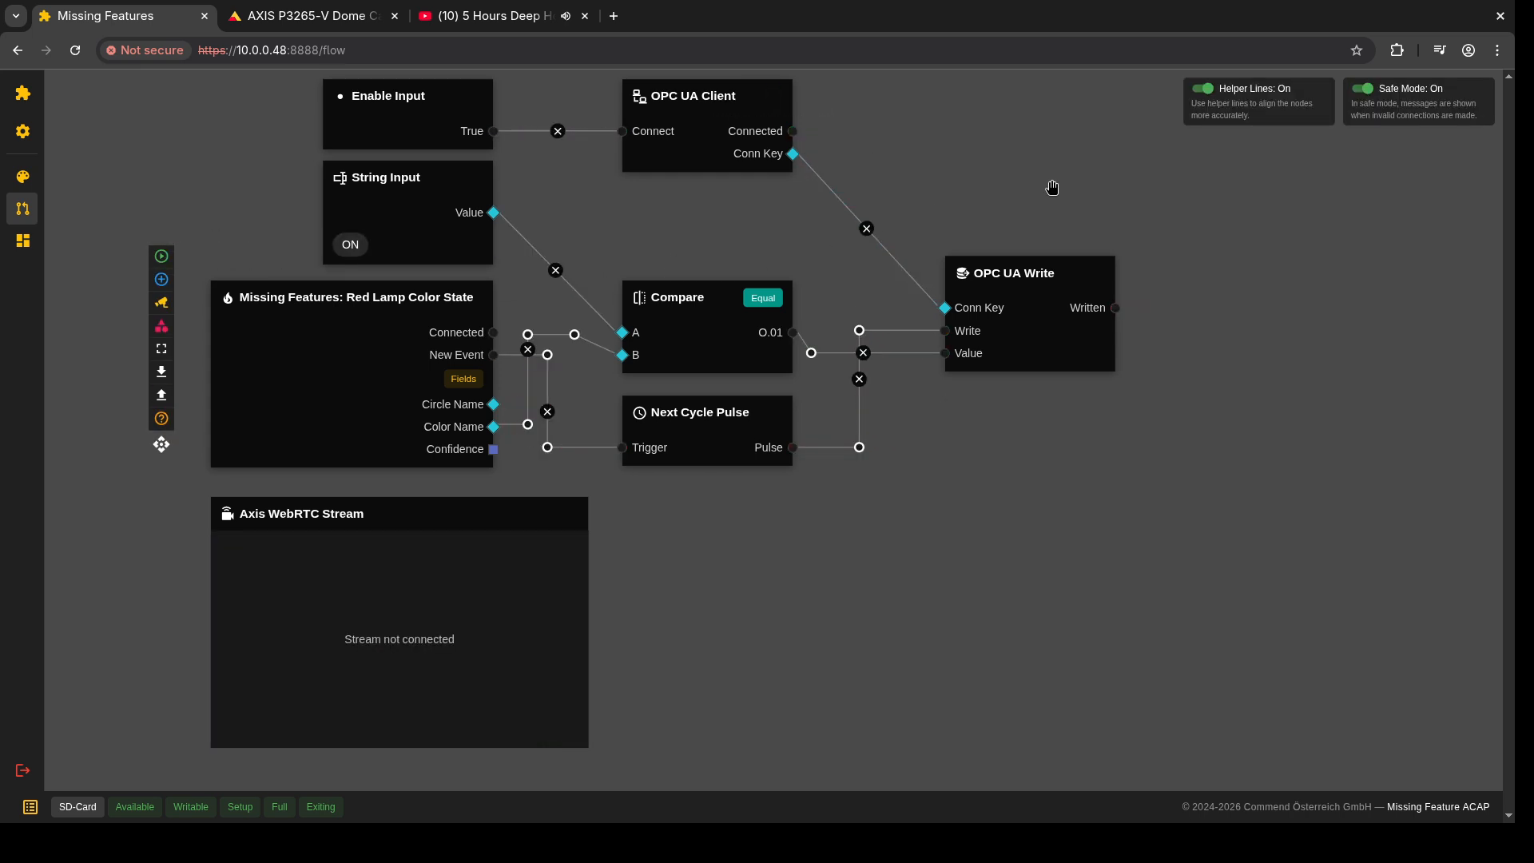
Step: Browse the available Modbus and Http nodes in the node library and close it without adding any
click(160, 279)
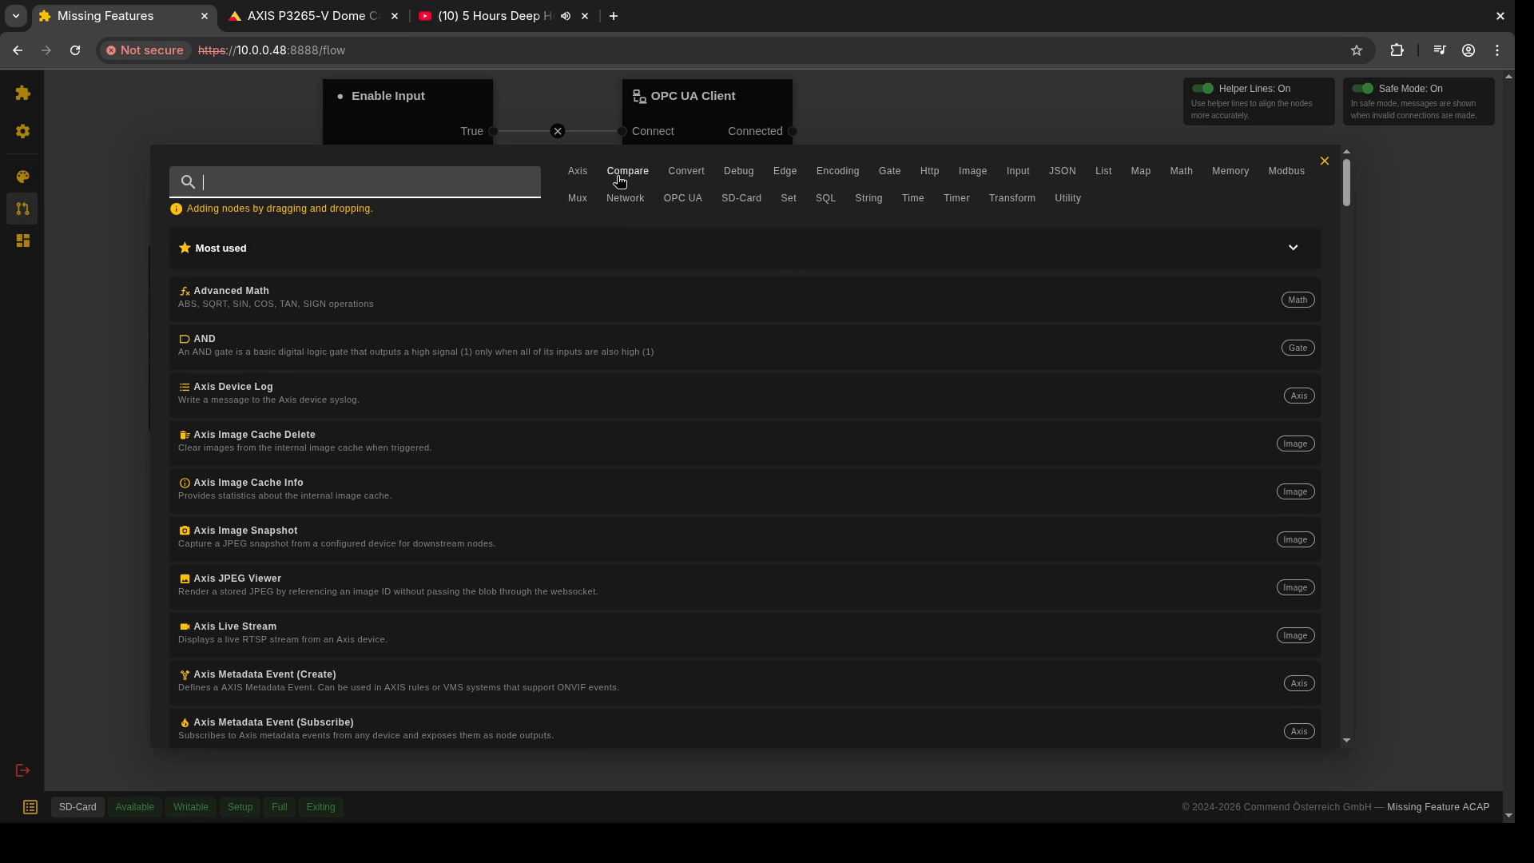
click(1287, 171)
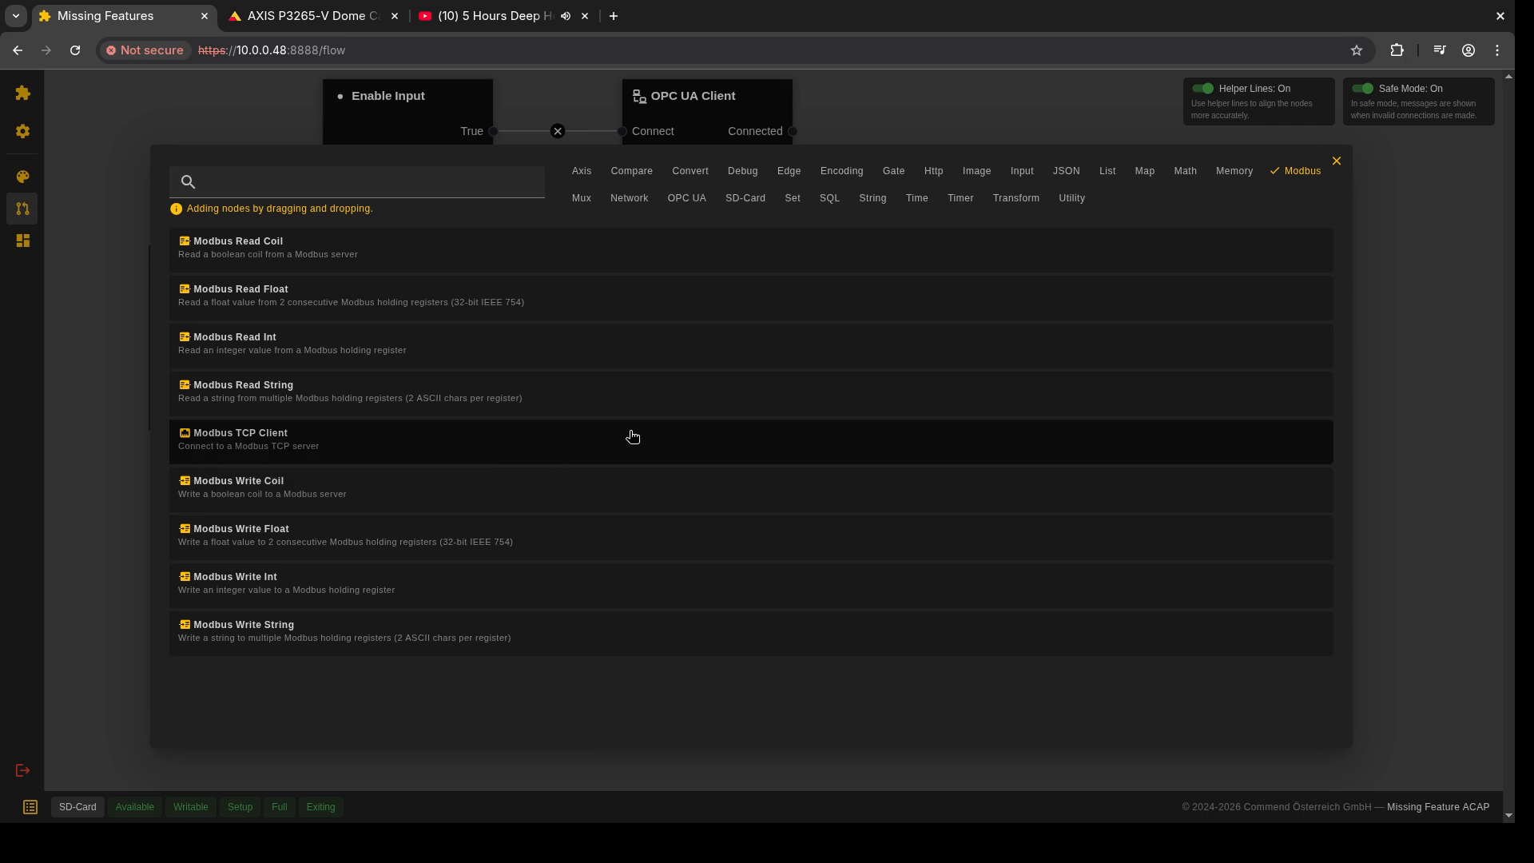
click(928, 176)
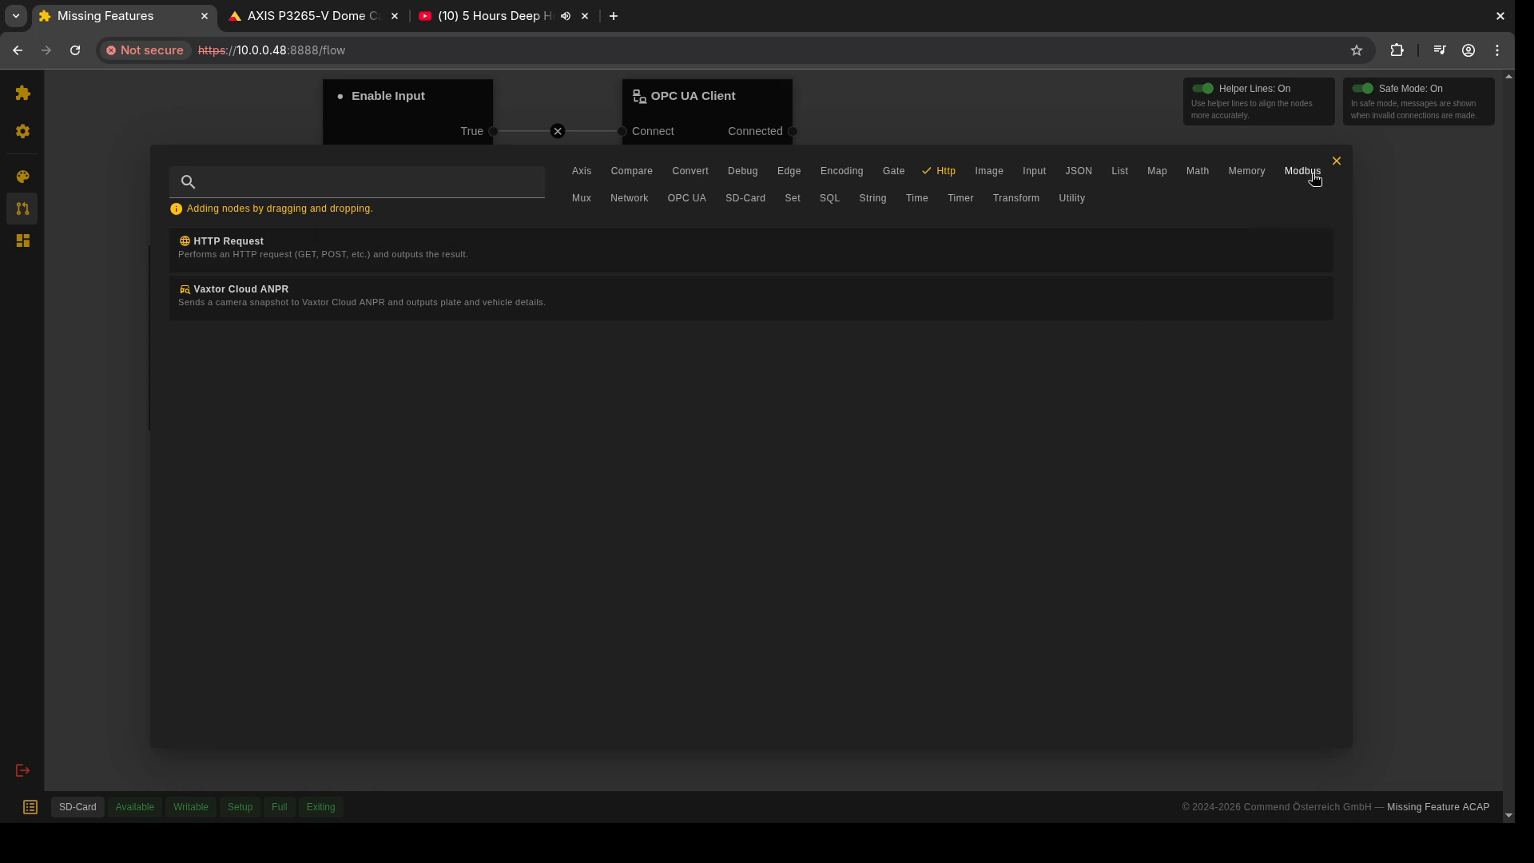
click(1336, 161)
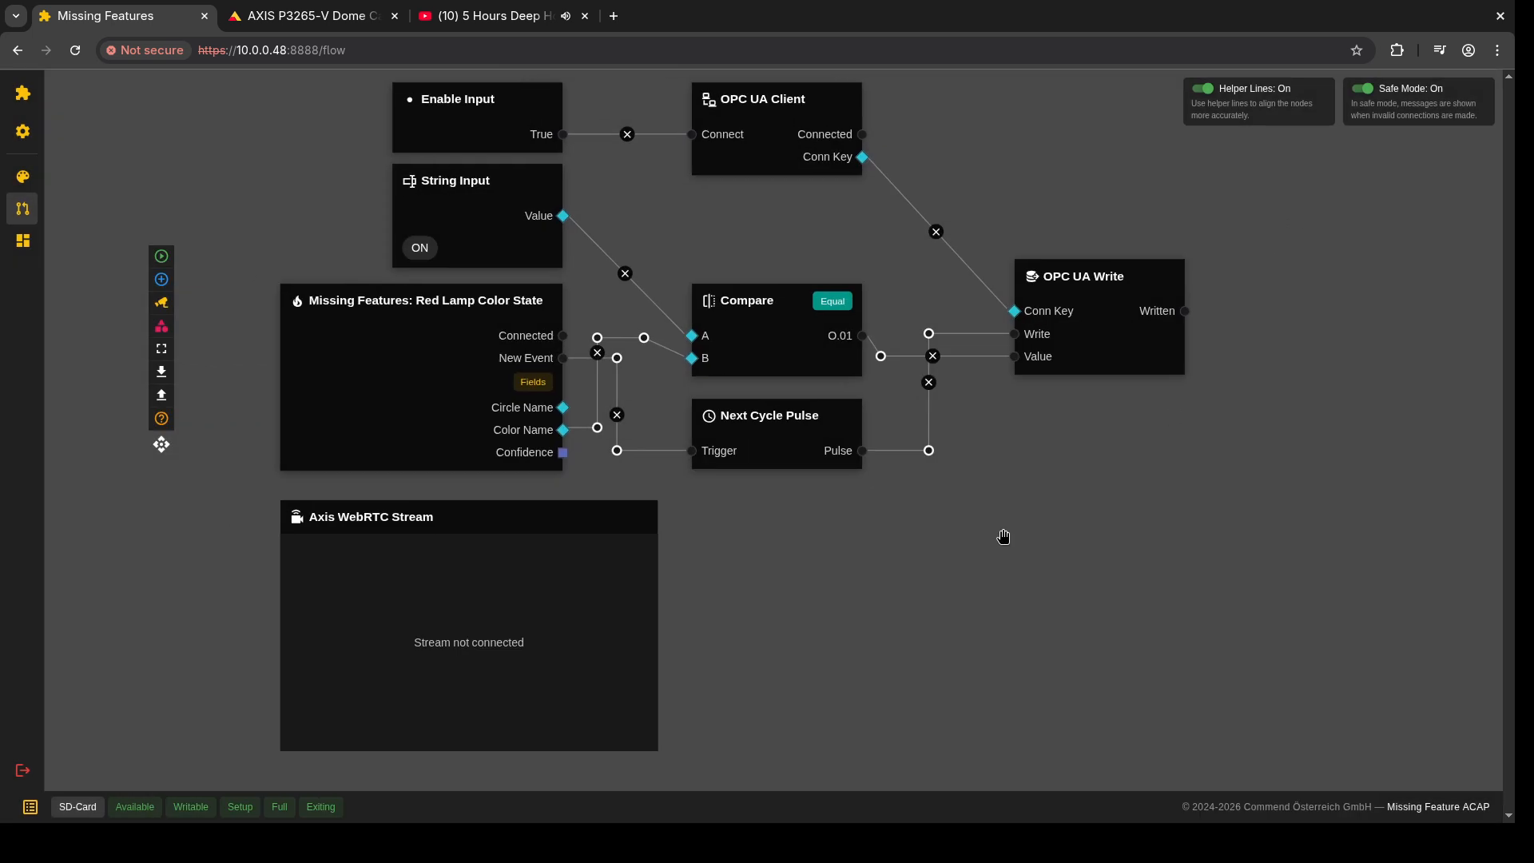
Step: Move the Axis WebRTC Stream node below the Next Cycle Pulse node and deselect it
drag(558, 538, 890, 534)
click(1135, 514)
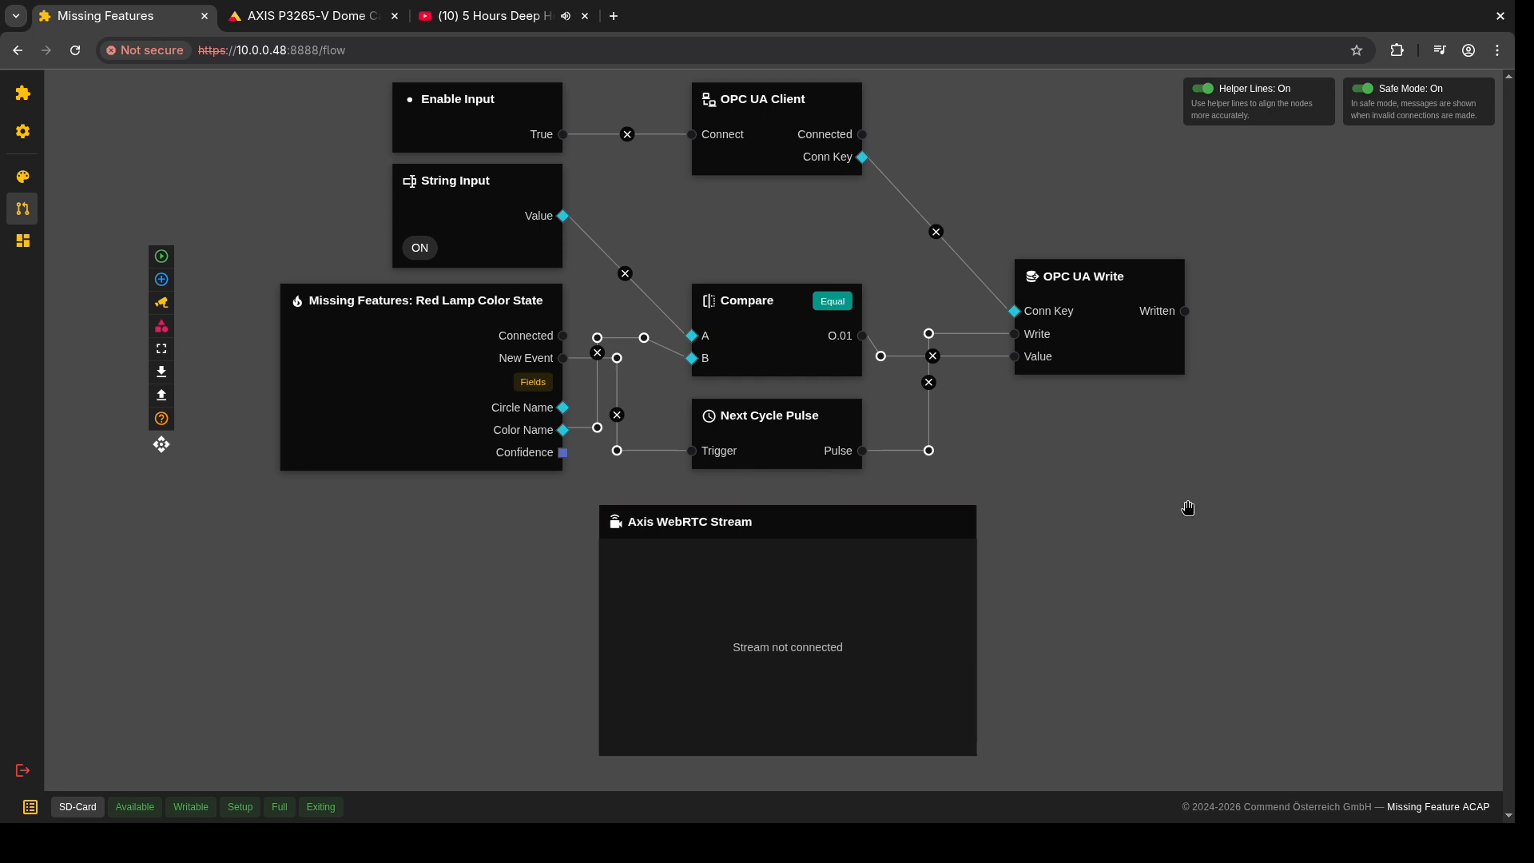